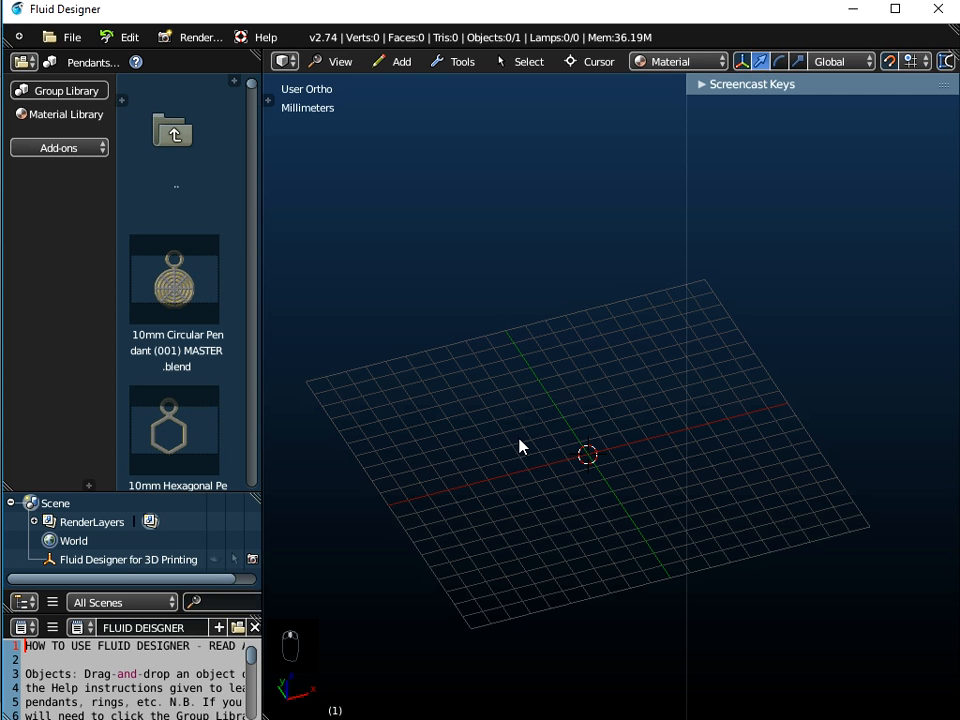
Enlarge the outliner area and select the Fluid Designer for 3D Printing object
scroll(519, 446, "up", 1)
scroll(519, 446, "down", 2)
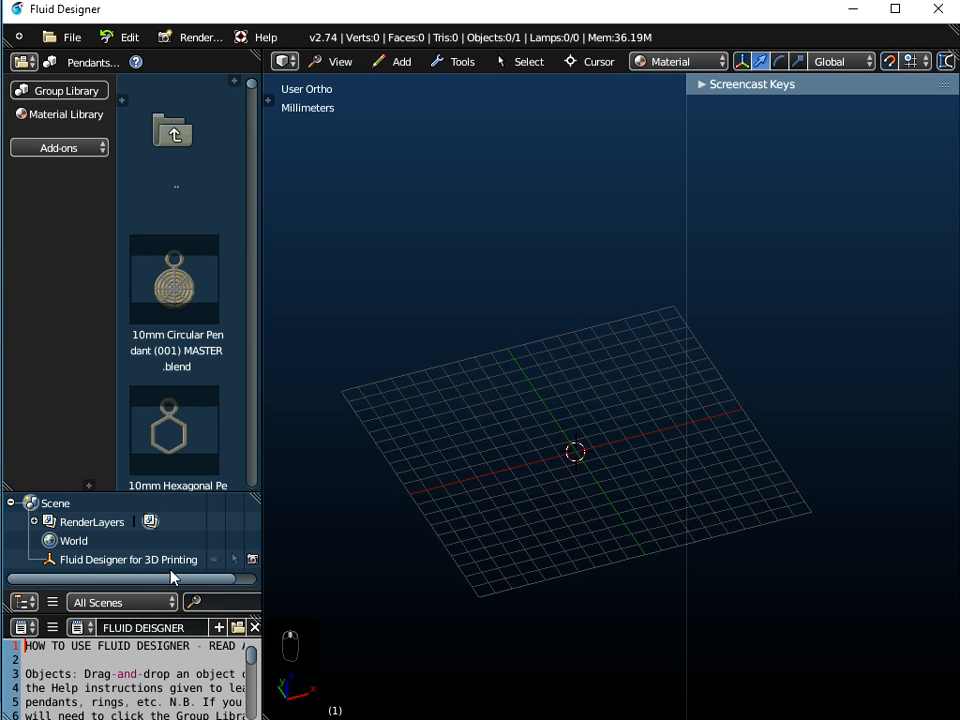
mouse_move(450, 484)
middle_mouse_down()
mouse_move(439, 553)
mouse_move(497, 440)
mouse_move(448, 488)
middle_mouse_up()
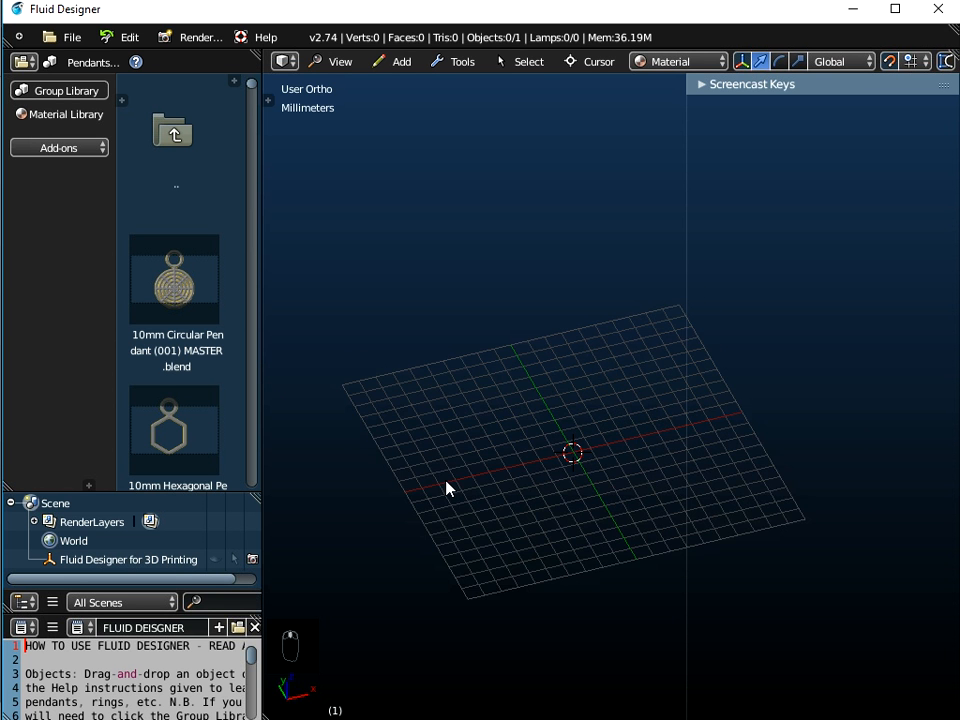
left_click_drag(144, 493, 122, 327)
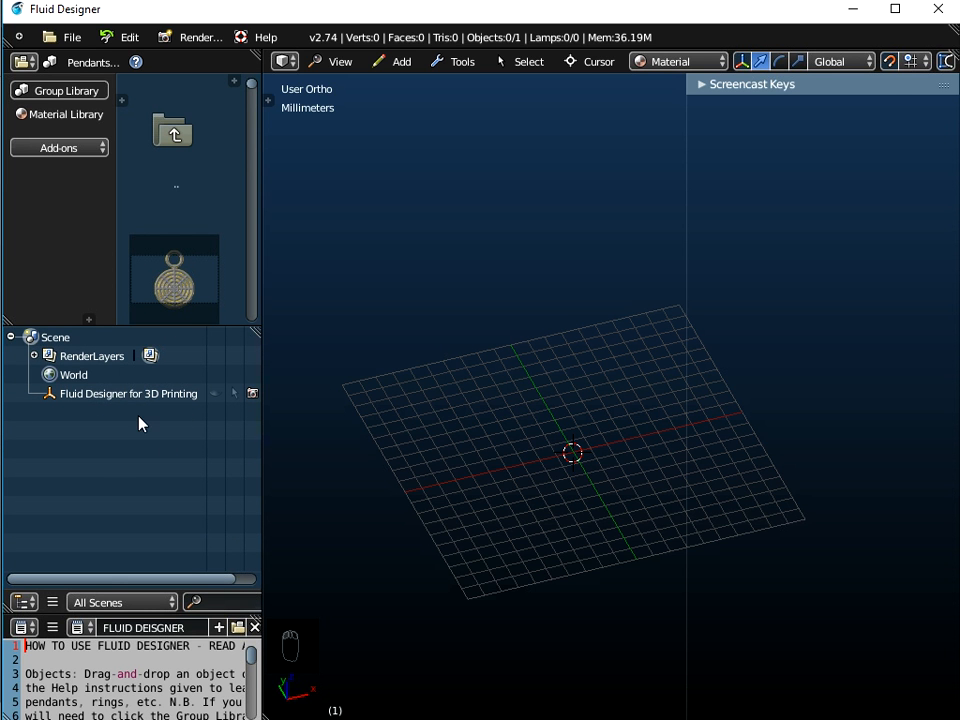
left_click(89, 395)
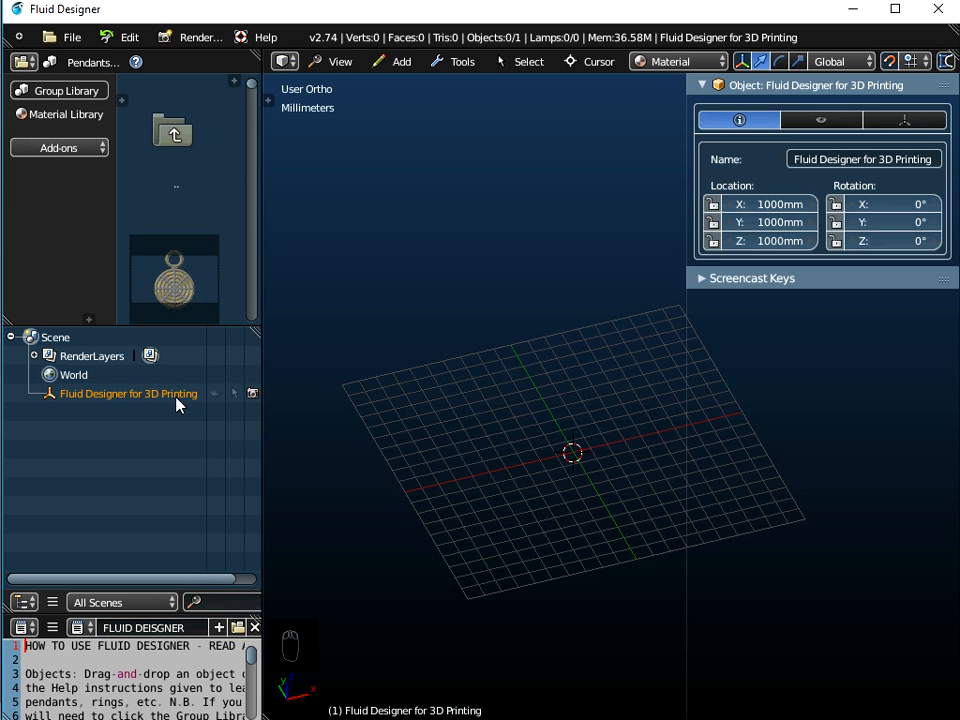
mouse_move(474, 459)
middle_mouse_down()
mouse_move(495, 396)
mouse_move(486, 484)
mouse_move(476, 458)
middle_mouse_up()
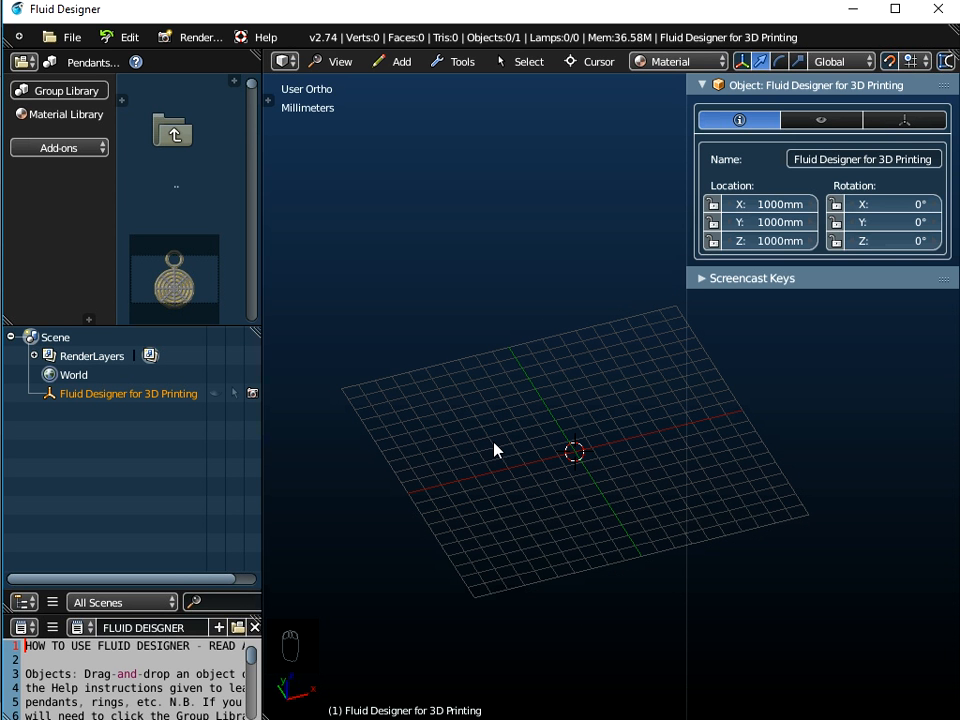
mouse_move(486, 435)
middle_mouse_down()
mouse_move(516, 422)
mouse_move(501, 450)
middle_mouse_up()
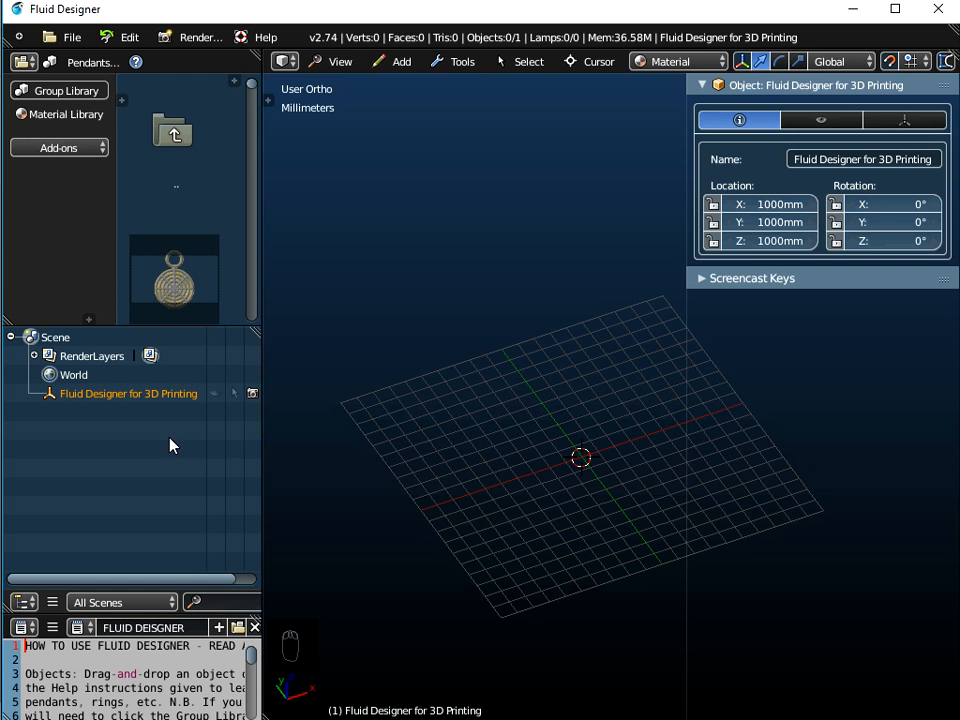
Add a NURBS circle curve at the origin
left_click(402, 63)
mouse_move(417, 106)
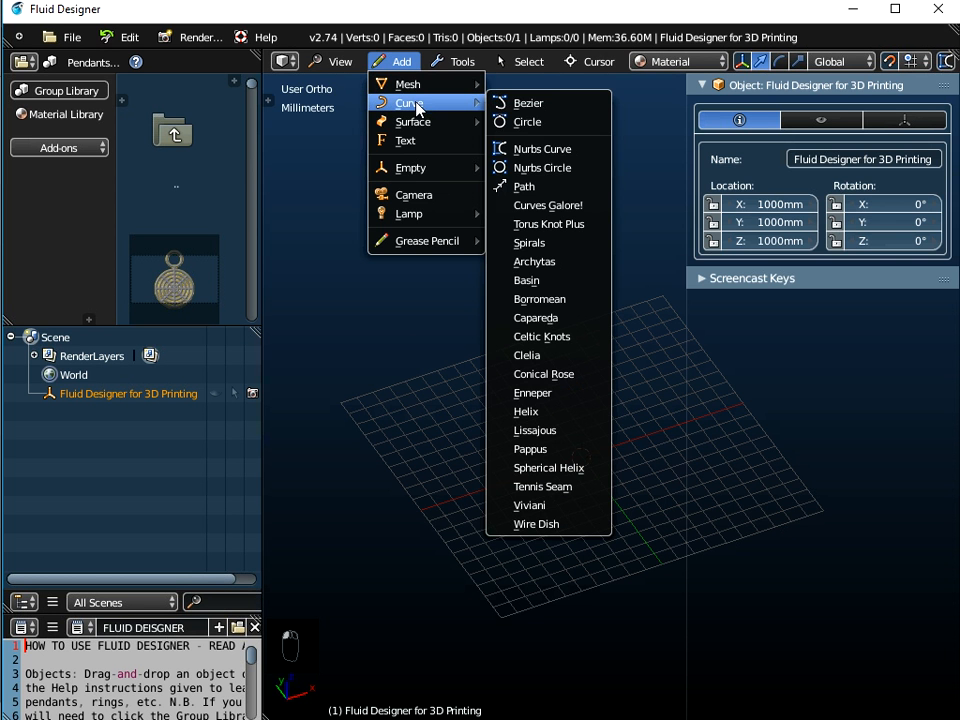
left_click(539, 168)
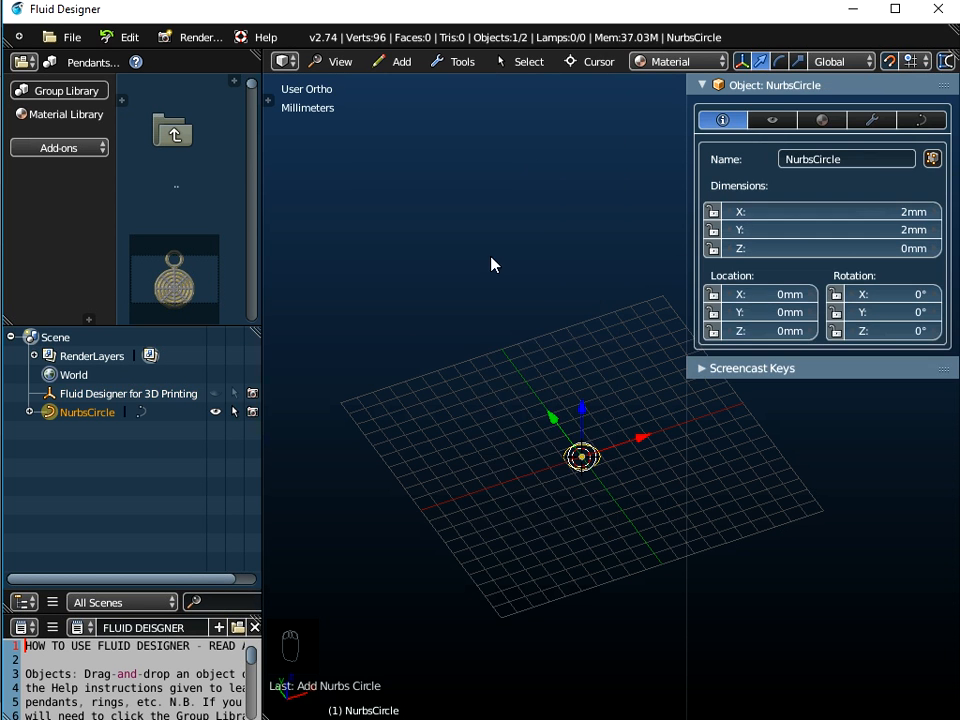
Set the new NURBS circle's radius to 10mm
left_click(269, 101)
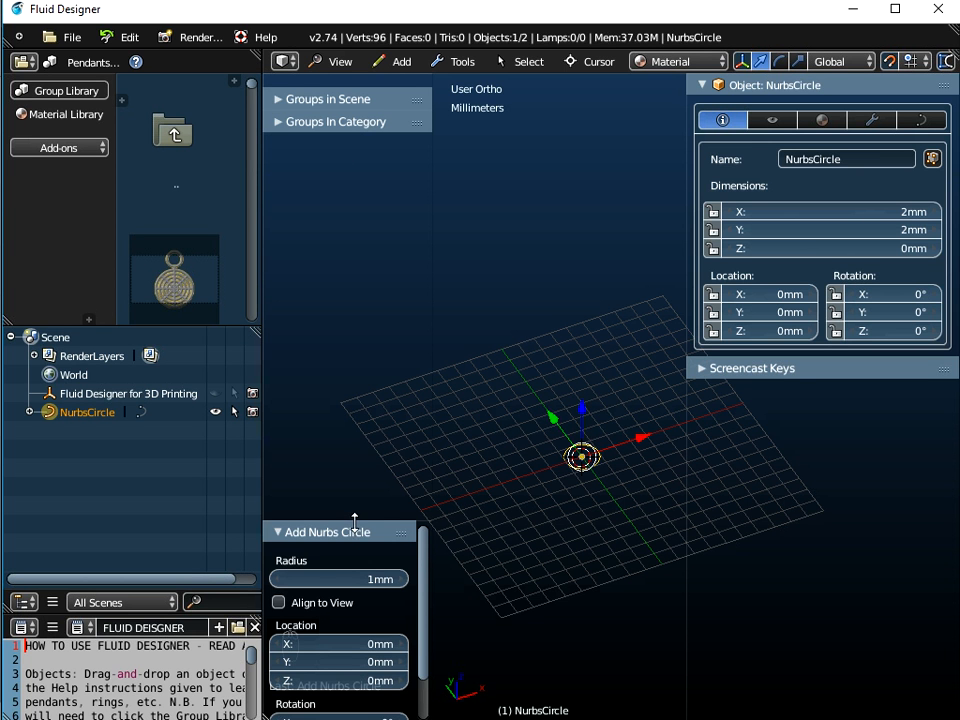
left_click_drag(358, 505, 360, 314)
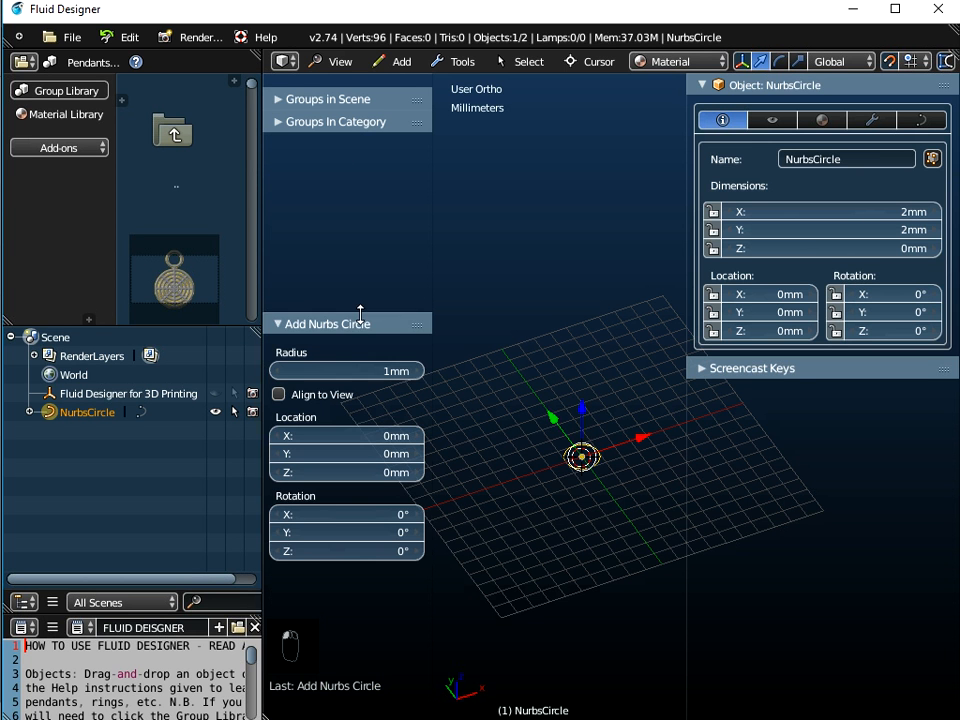
left_click(335, 371)
type("10mm")
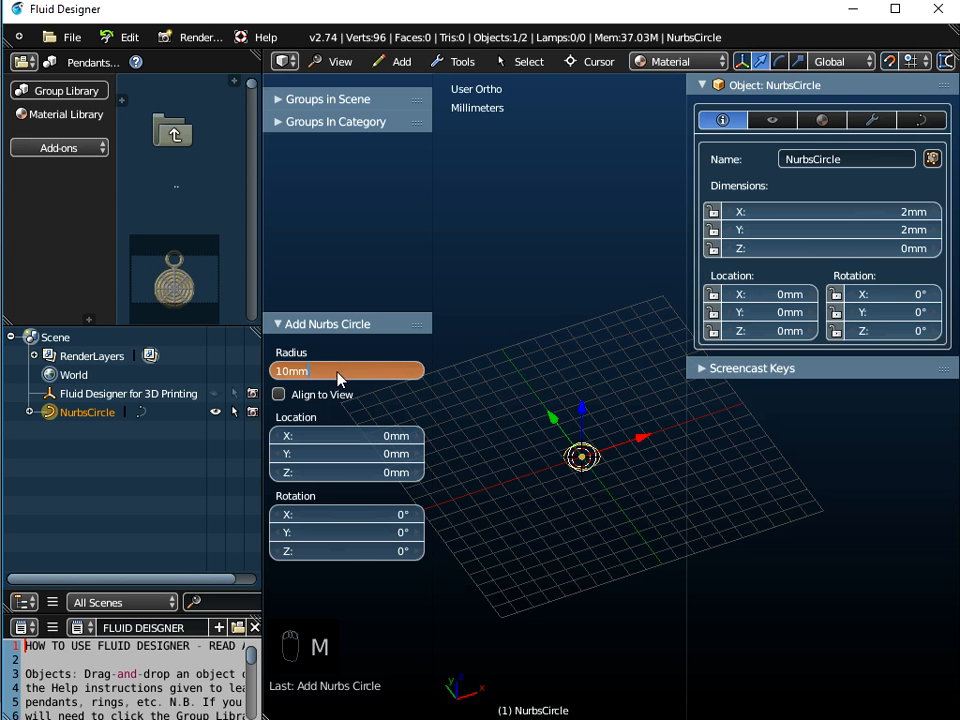
key("Return")
middle_click_drag(477, 469, 500, 508)
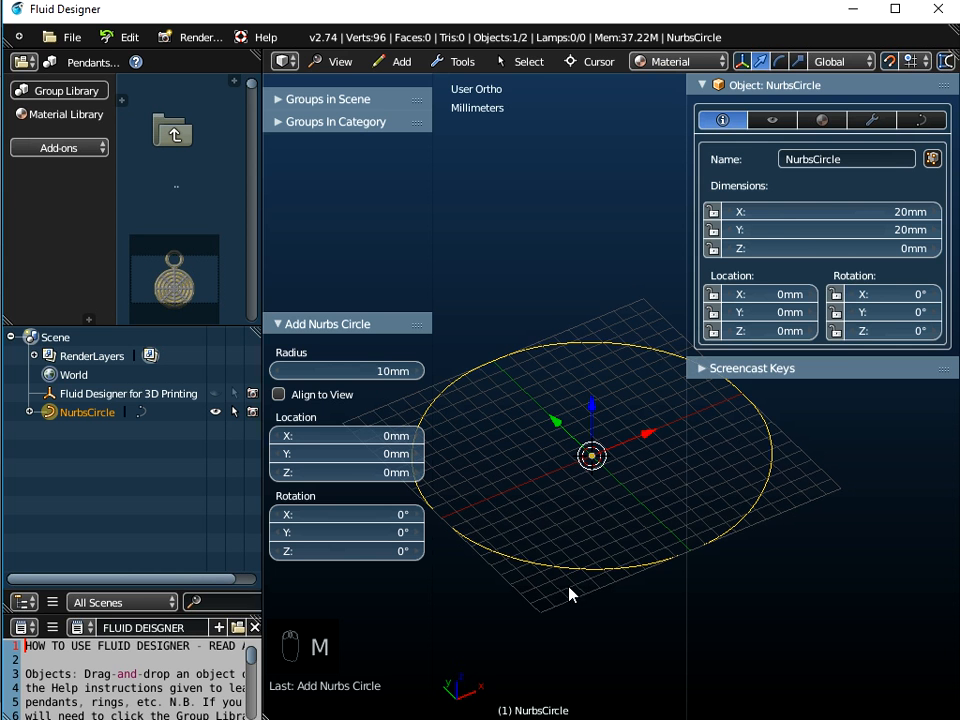
Open the NURBS circle's curve data properties and its Bevel Object field
left_click(924, 121)
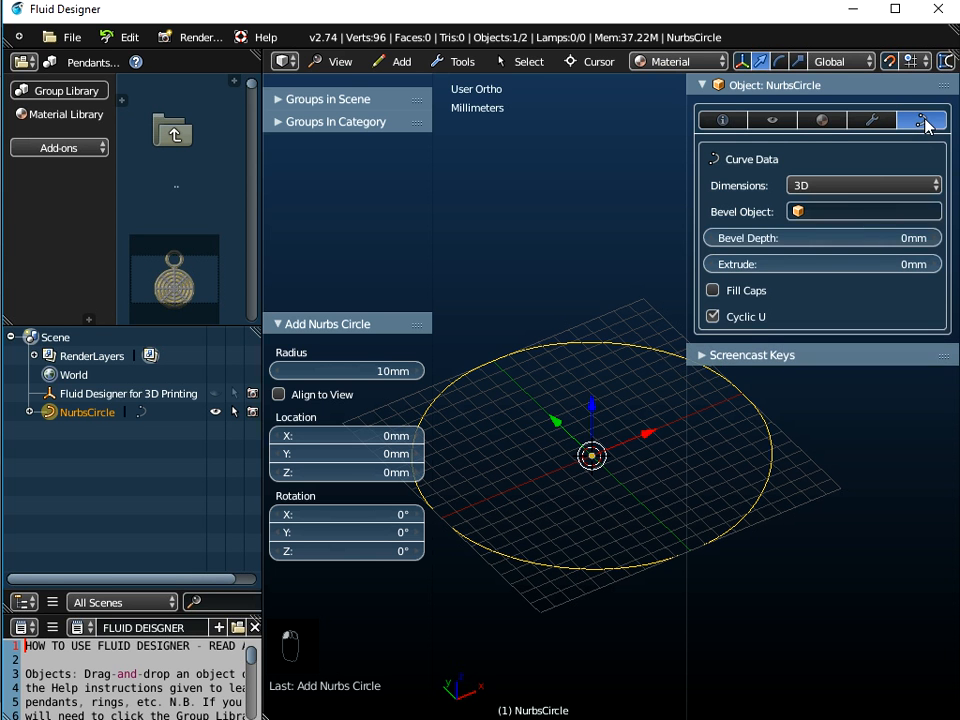
left_click(847, 213)
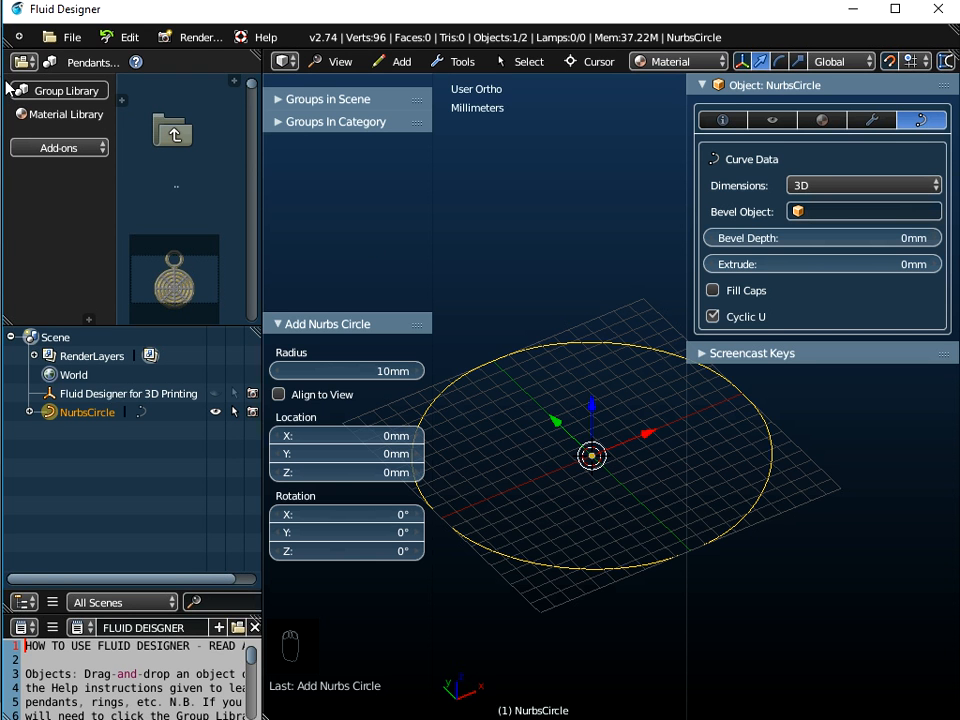
Switch the group library to the 3D Templates - Masters category
left_click(54, 91)
left_click(97, 63)
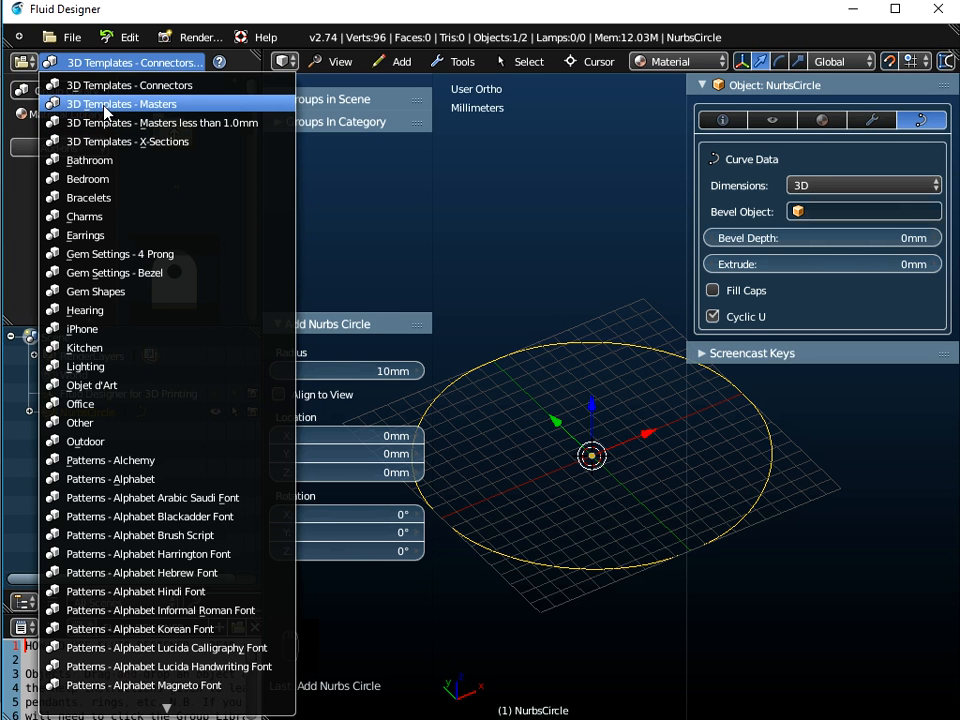
left_click(108, 104)
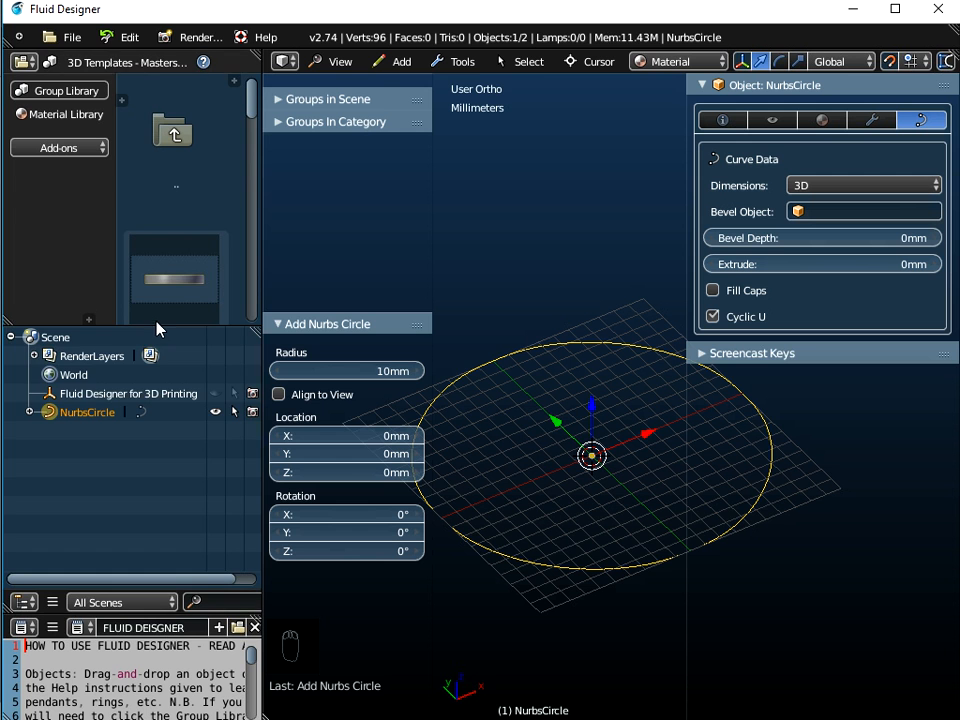
Browse the 3D Templates - Masters thumbnails, ending on the Rectangular X-Sections 1.0mm - 3.0mm MASTER template
left_click_drag(156, 328, 170, 424)
scroll(175, 390, "down", 3)
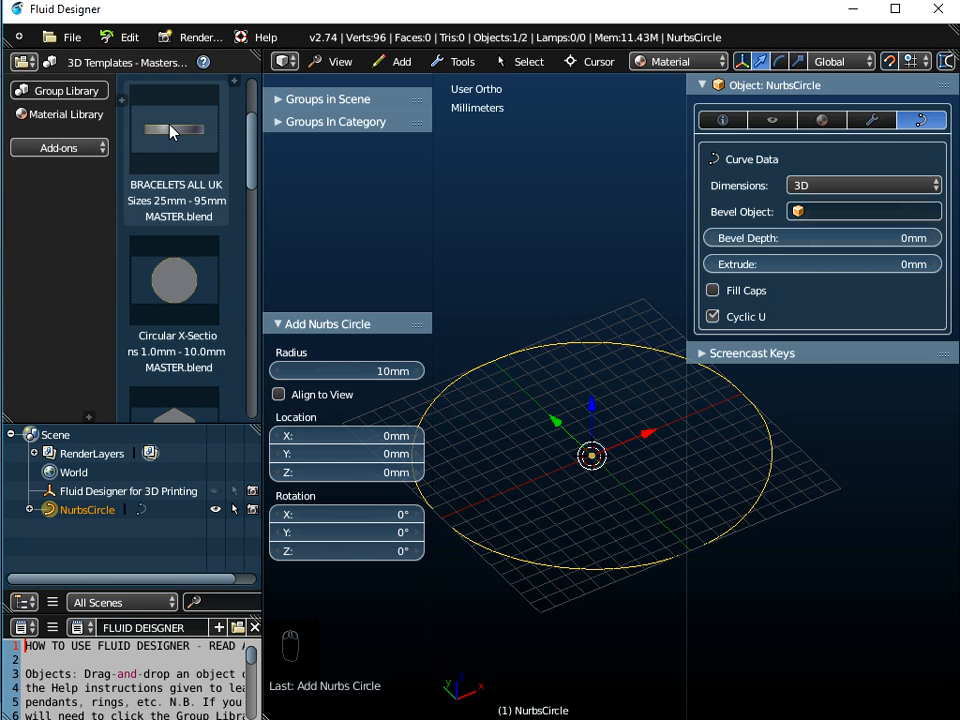
scroll(170, 270, "down", 9)
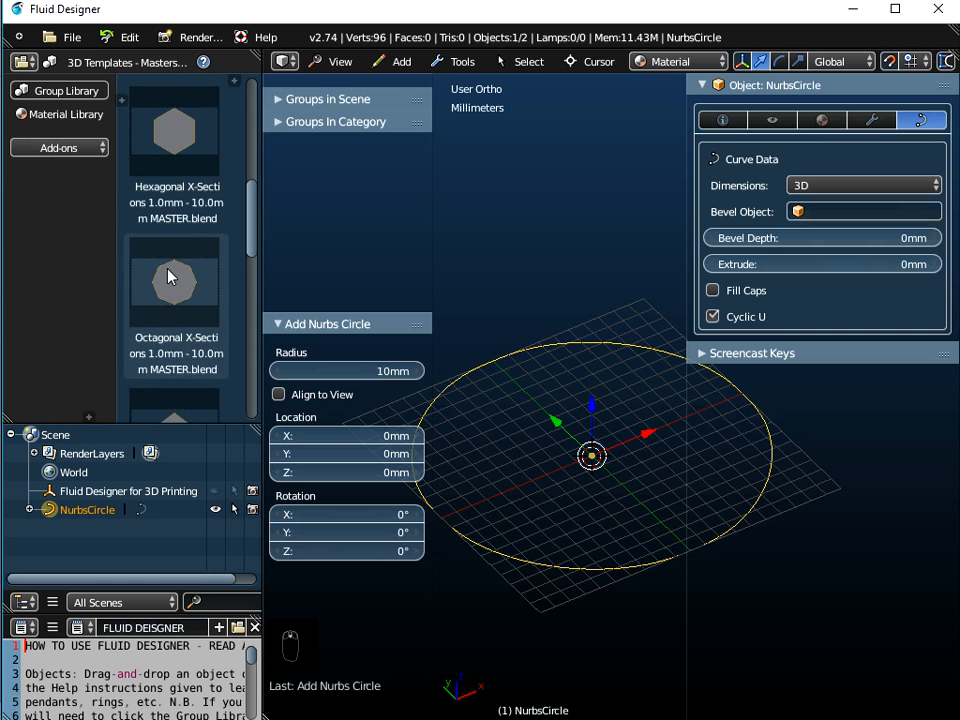
scroll(168, 277, "down", 7)
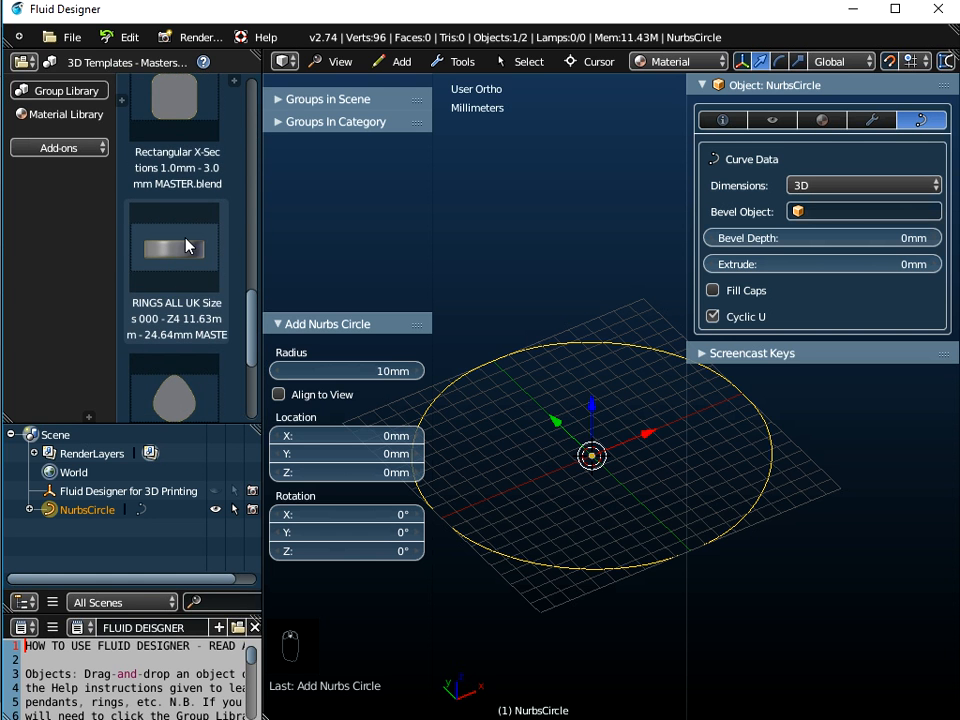
scroll(178, 320, "down", 3)
scroll(179, 340, "up", 3)
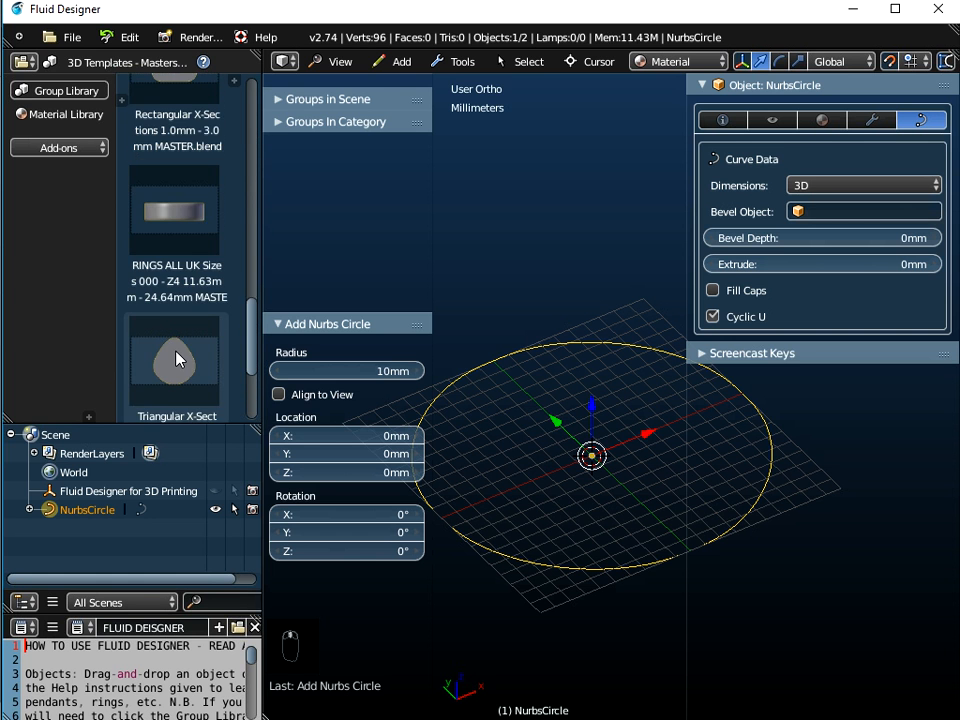
scroll(180, 320, "up", 3)
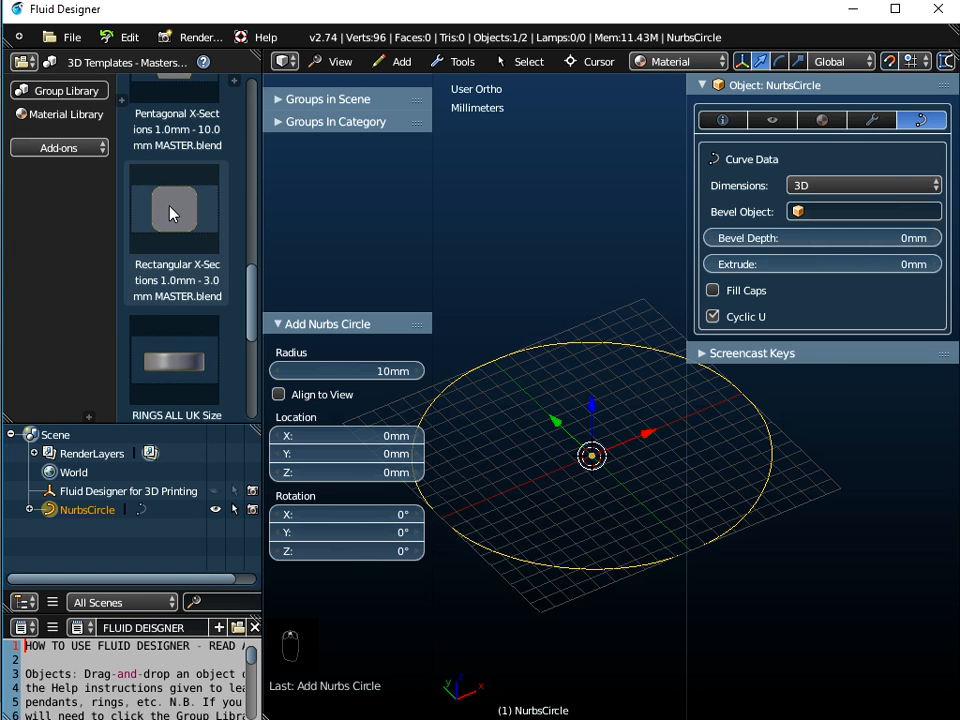
scroll(183, 255, "up", 3)
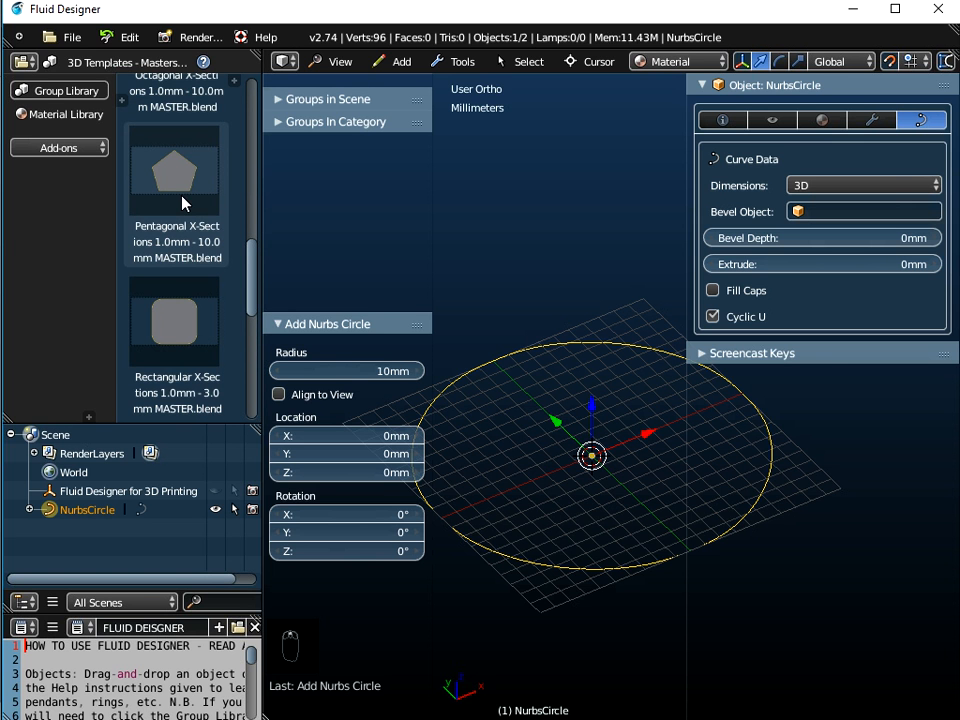
scroll(180, 200, "up", 3)
left_click(188, 224)
scroll(188, 224, "up", 4)
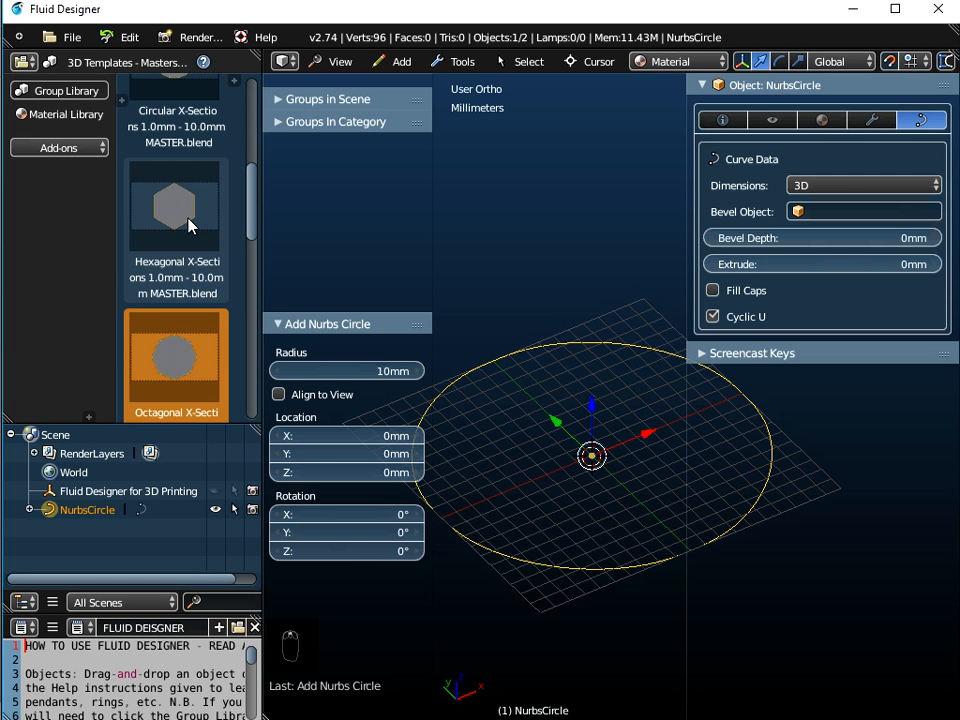
left_click(190, 226)
scroll(190, 224, "up", 2)
left_click(189, 220)
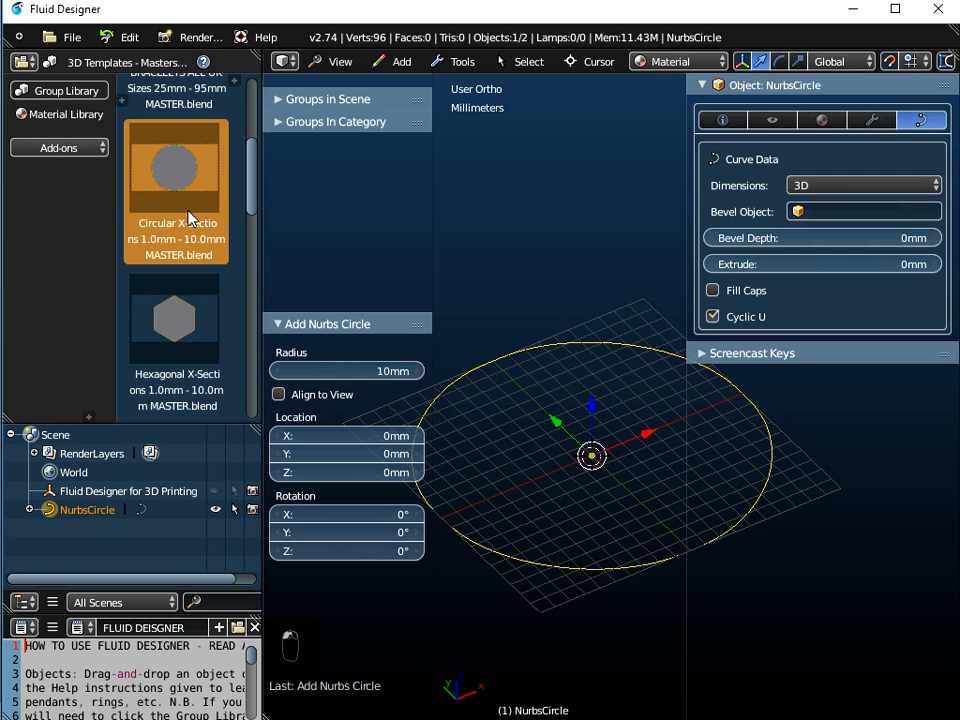
scroll(189, 218, "up", 2)
scroll(189, 218, "down", 9)
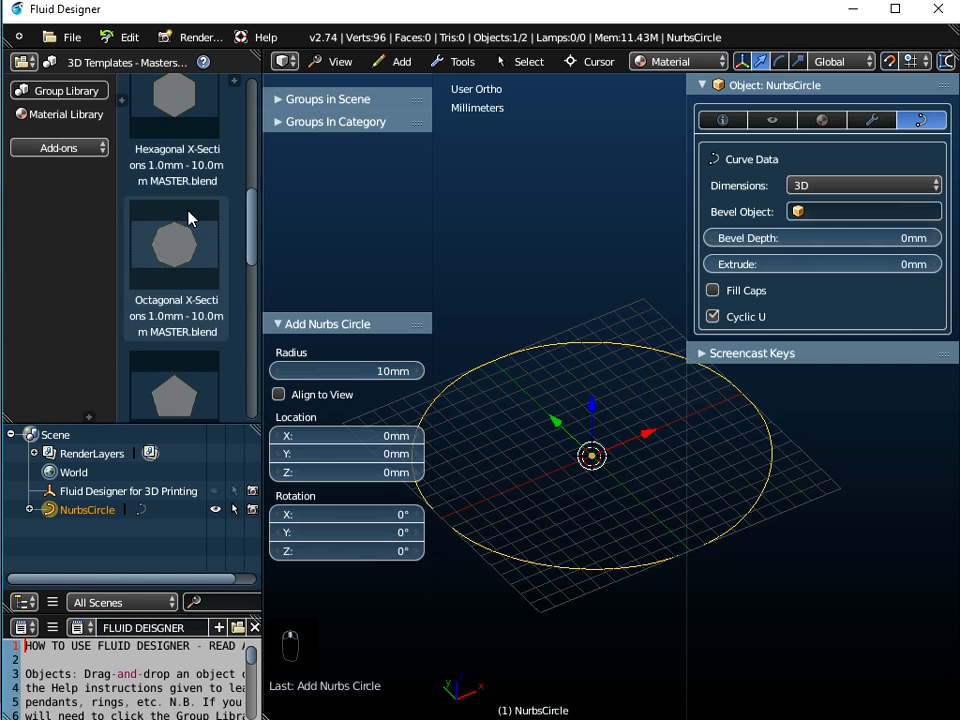
scroll(190, 220, "down", 4)
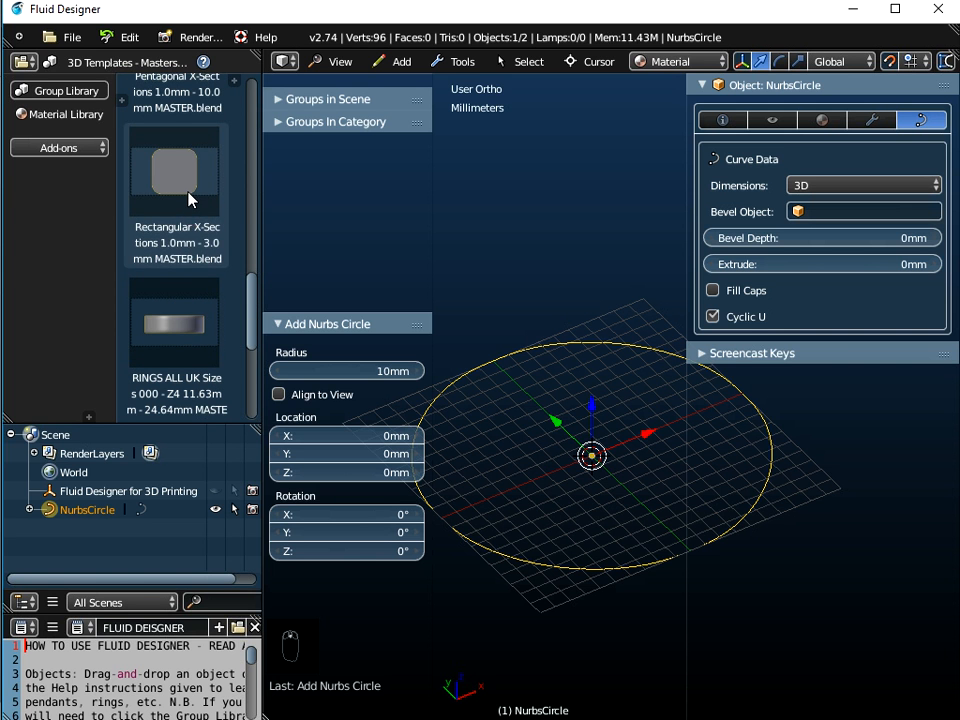
left_click(188, 224)
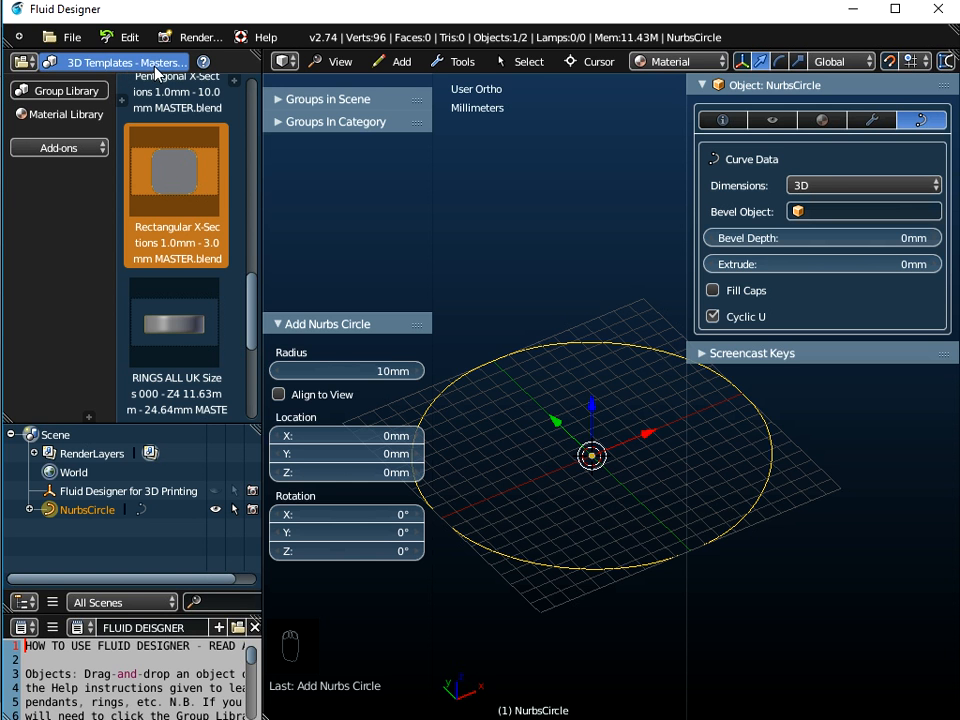
Start appending and browse to the Object folder of Rectangular X-Sections 1.0mm - 3.0mm MASTER.blend in 3D Templates - Masters
left_click(68, 38)
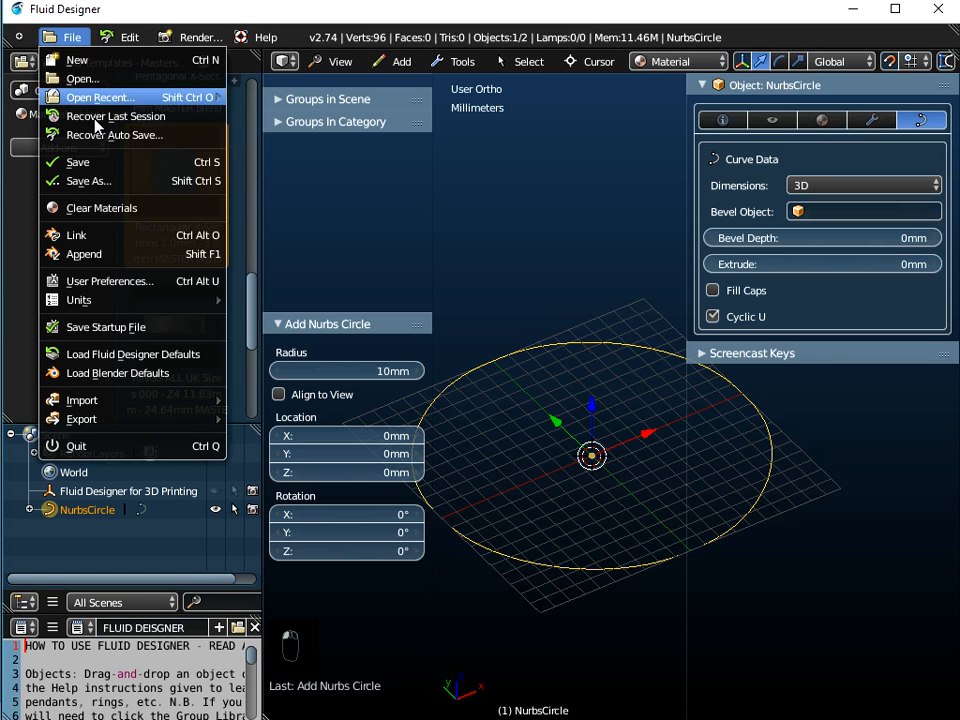
left_click(98, 263)
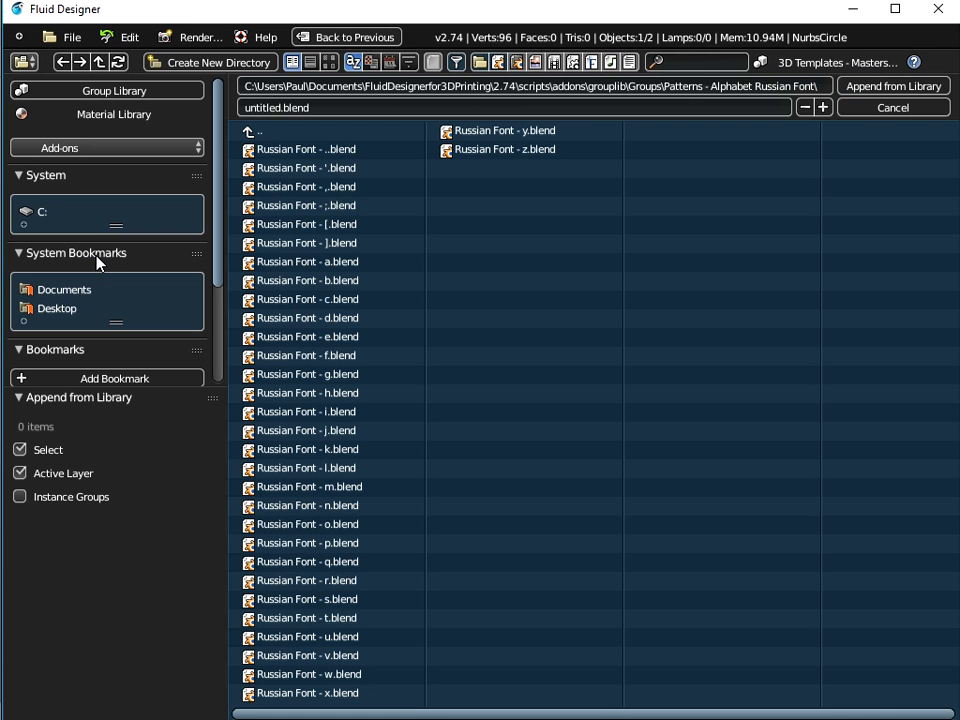
left_click(249, 133)
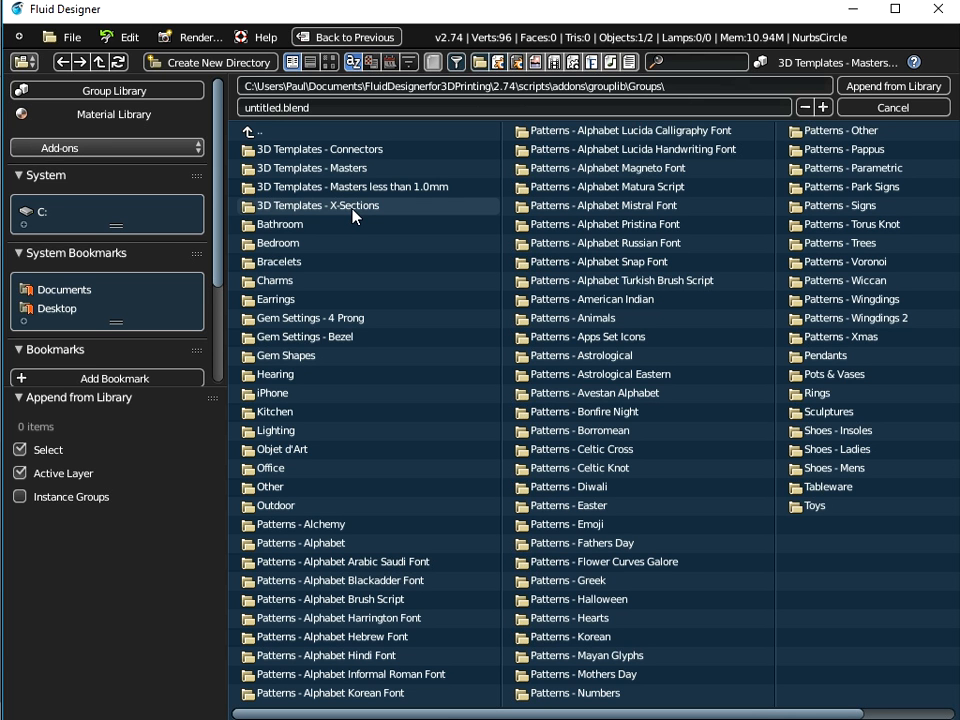
left_click(304, 170)
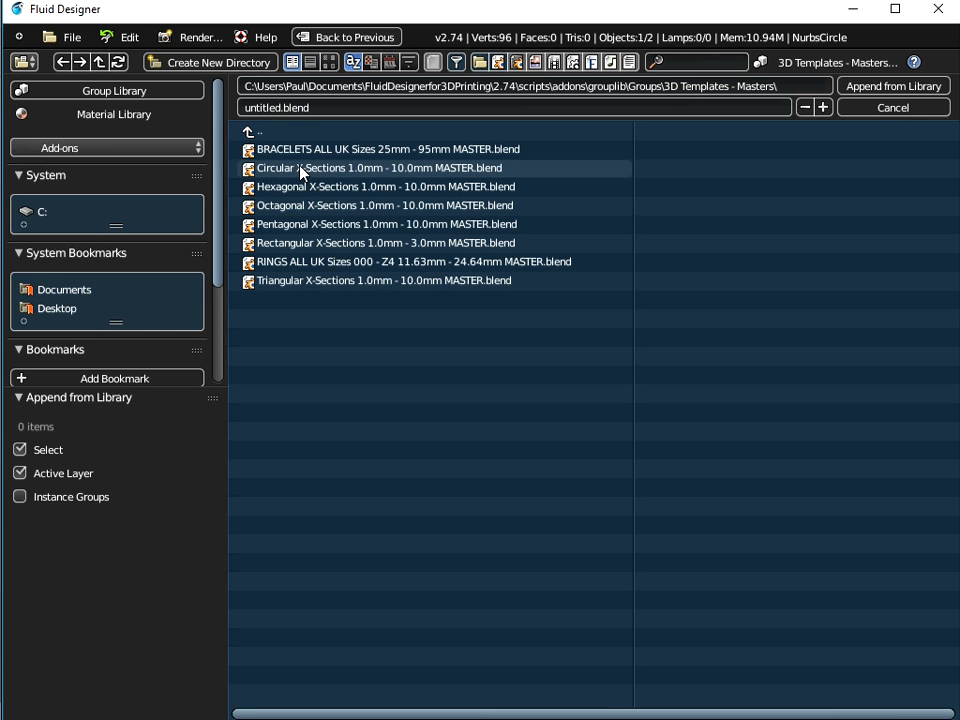
left_click(323, 244)
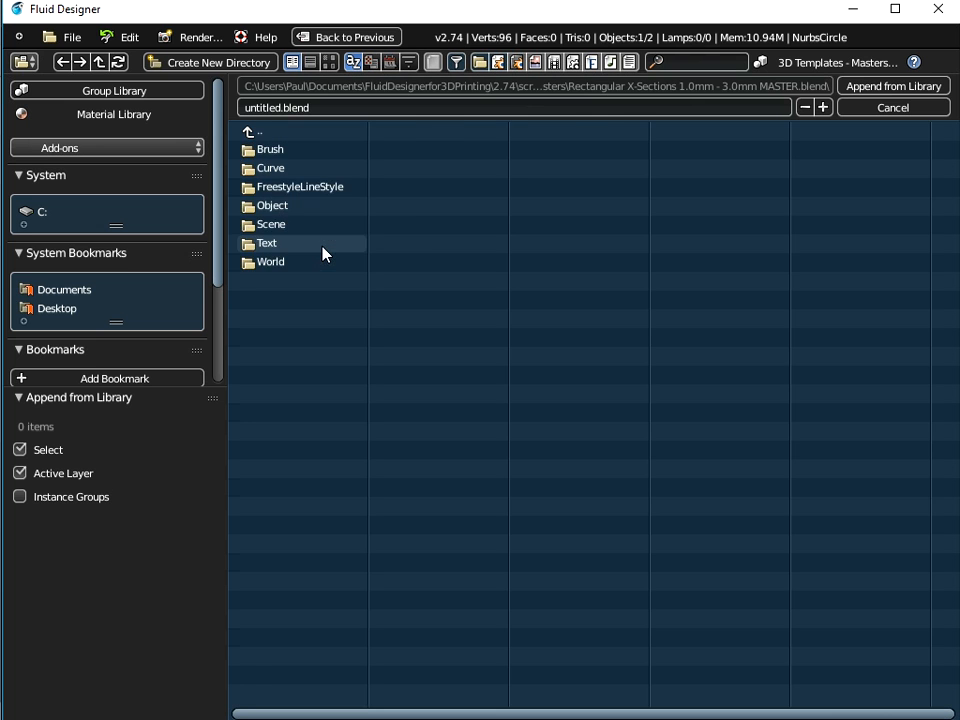
left_click(273, 208)
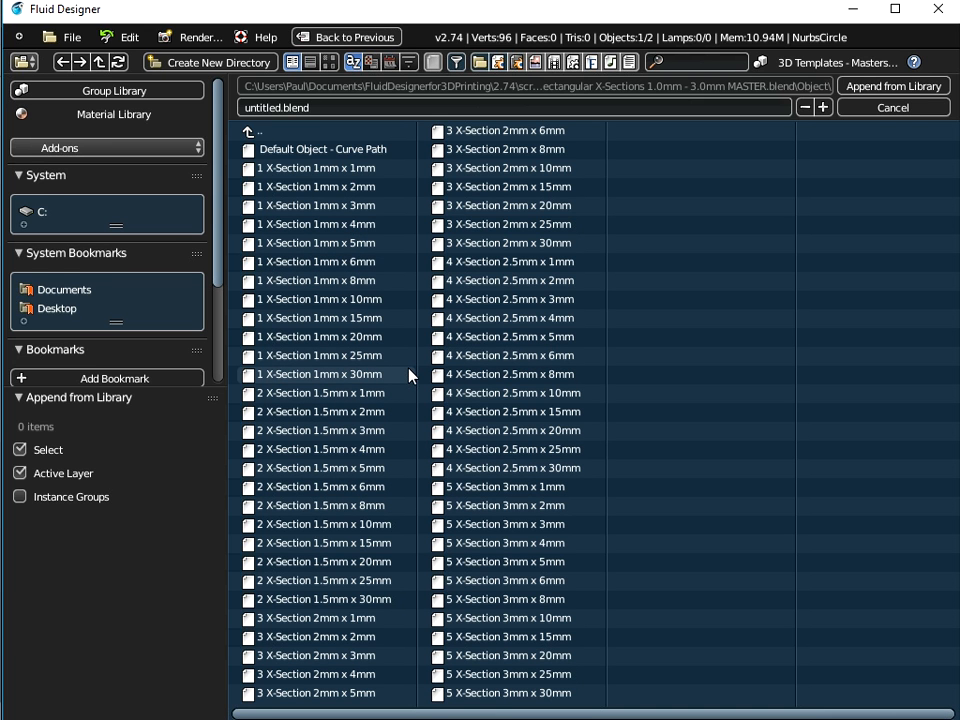
Append all the X-Section objects from the file, leaving out Default Object - Curve Path
key("a")
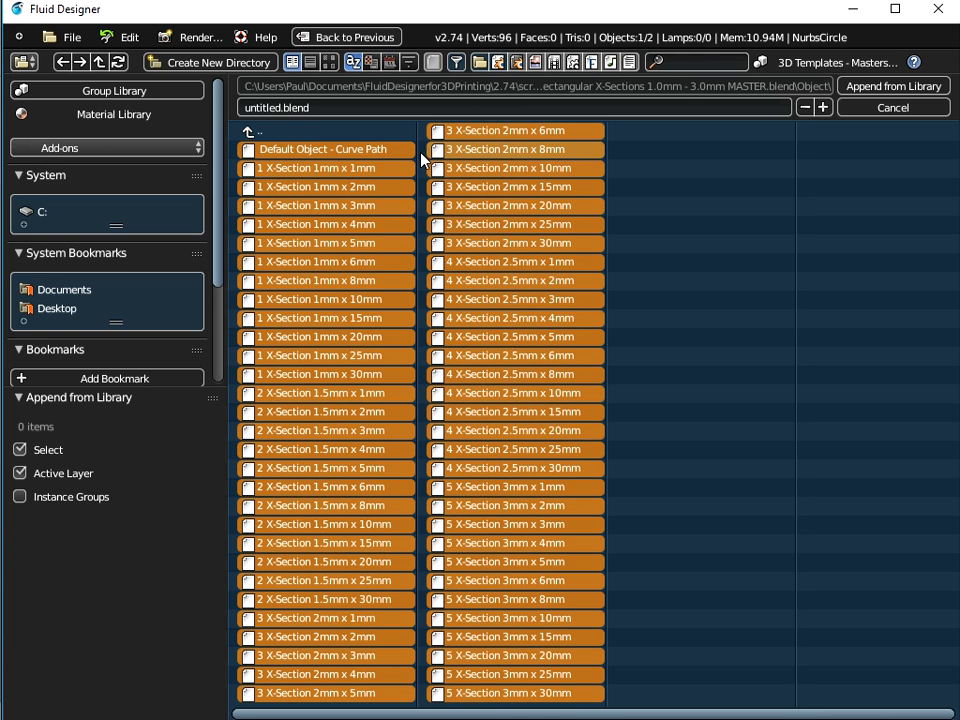
left_click(336, 148, "shift")
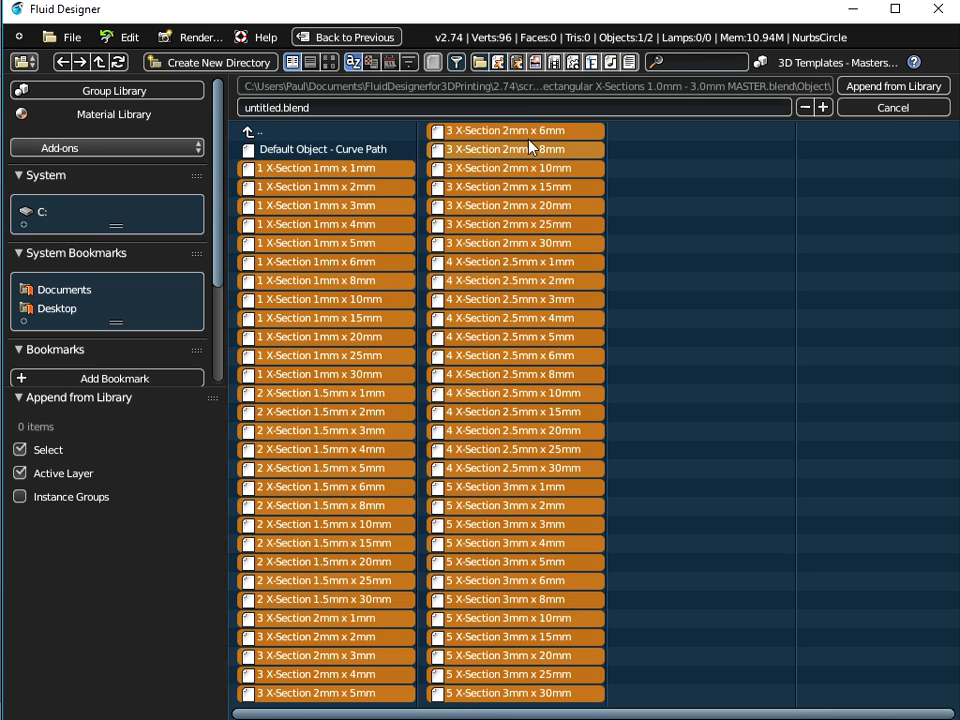
left_click(877, 92)
Select the NurbsCircle in the outliner and set its Bevel Object to 1 X-Section 1mm x 1mm
scroll(120, 498, "down", 3)
scroll(120, 498, "down", 10)
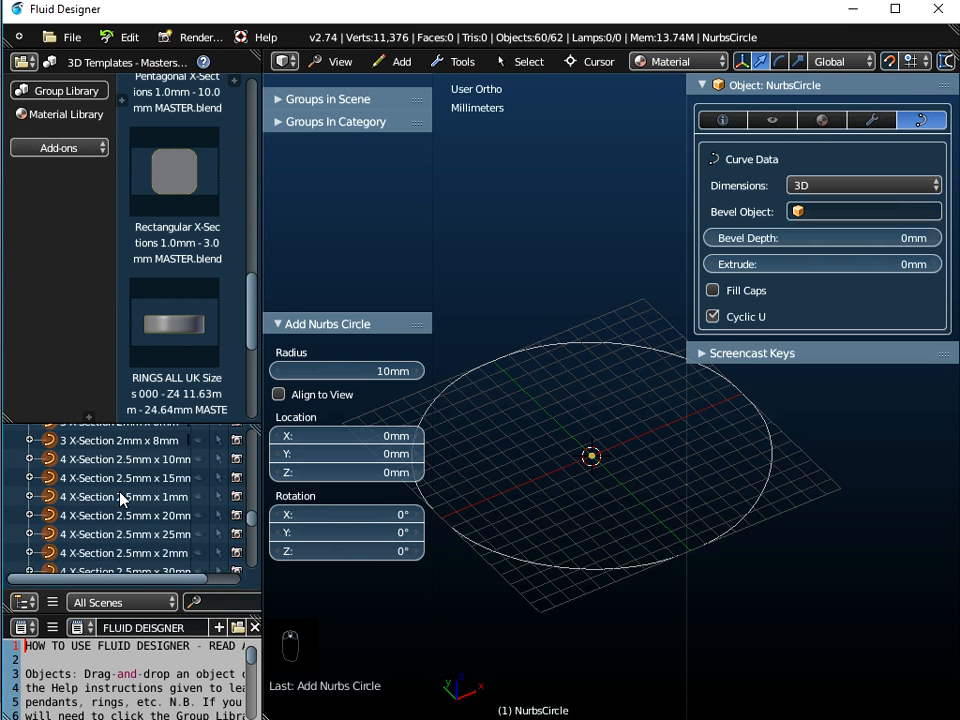
scroll(122, 498, "down", 4)
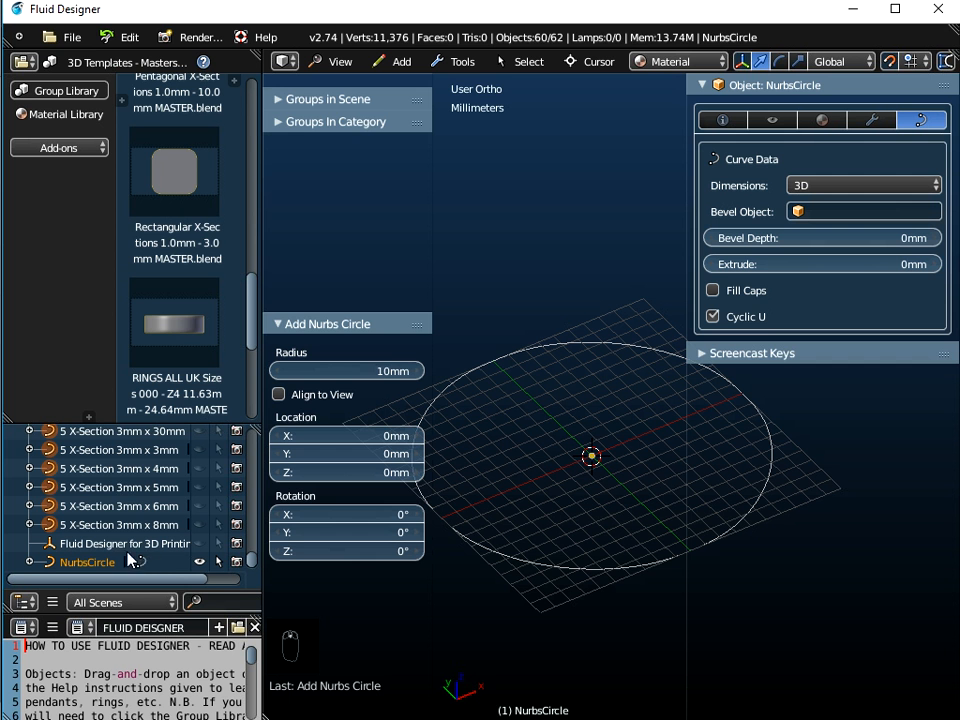
left_click(85, 563)
mouse_move(566, 508)
middle_mouse_down()
mouse_move(590, 455)
mouse_move(549, 516)
middle_mouse_up()
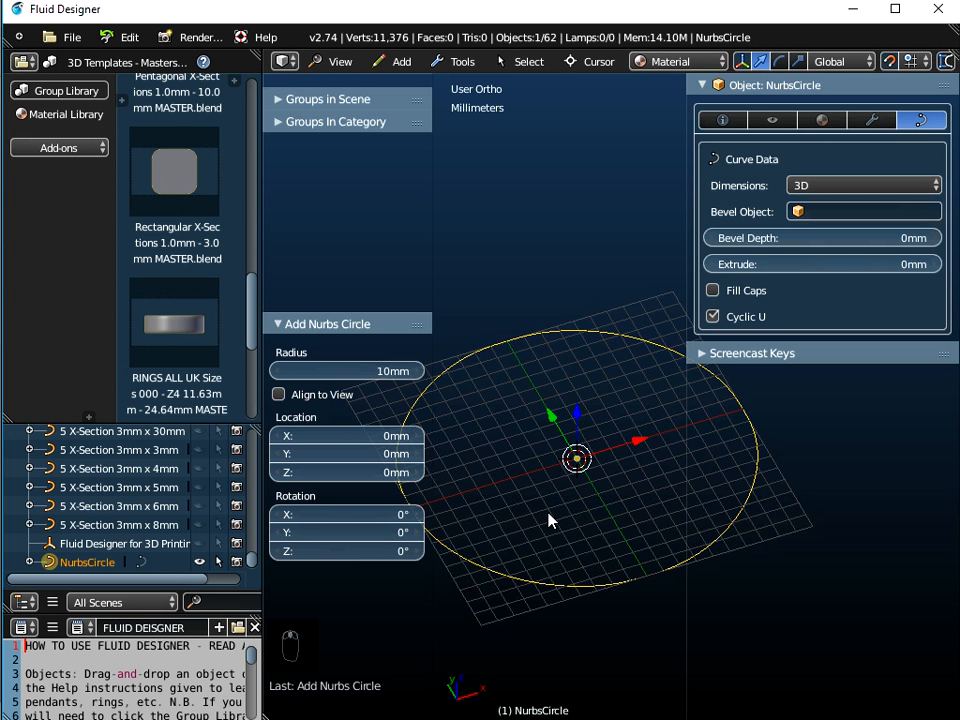
scroll(549, 519, "down", 2)
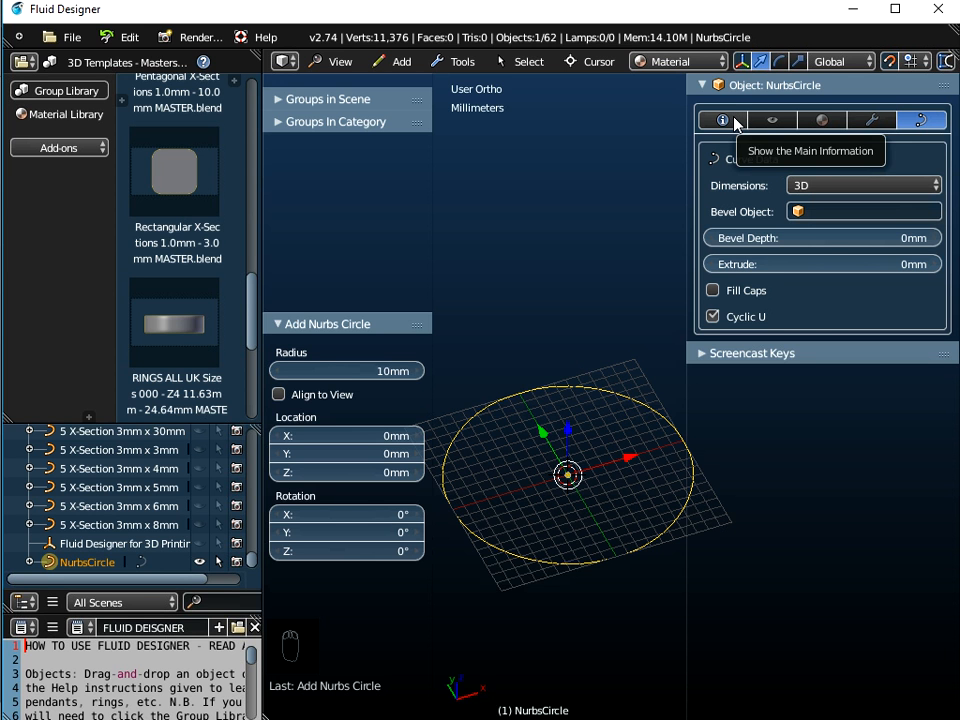
left_click(814, 212)
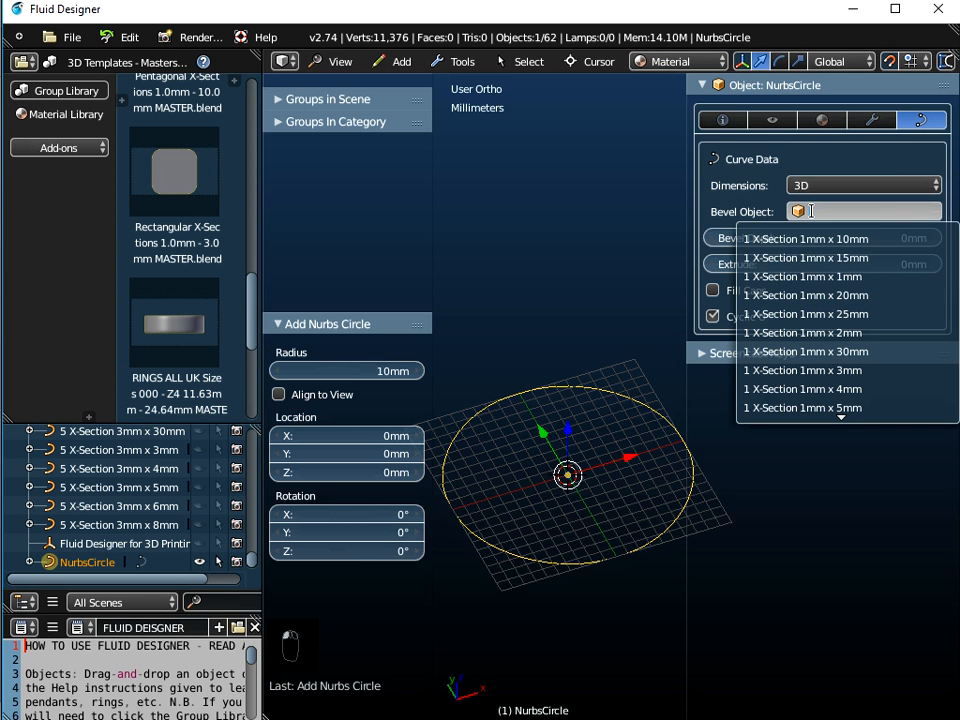
left_click(817, 276)
Check the ring's dimensions in the object information properties, then return to the curve data
scroll(535, 462, "up", 3)
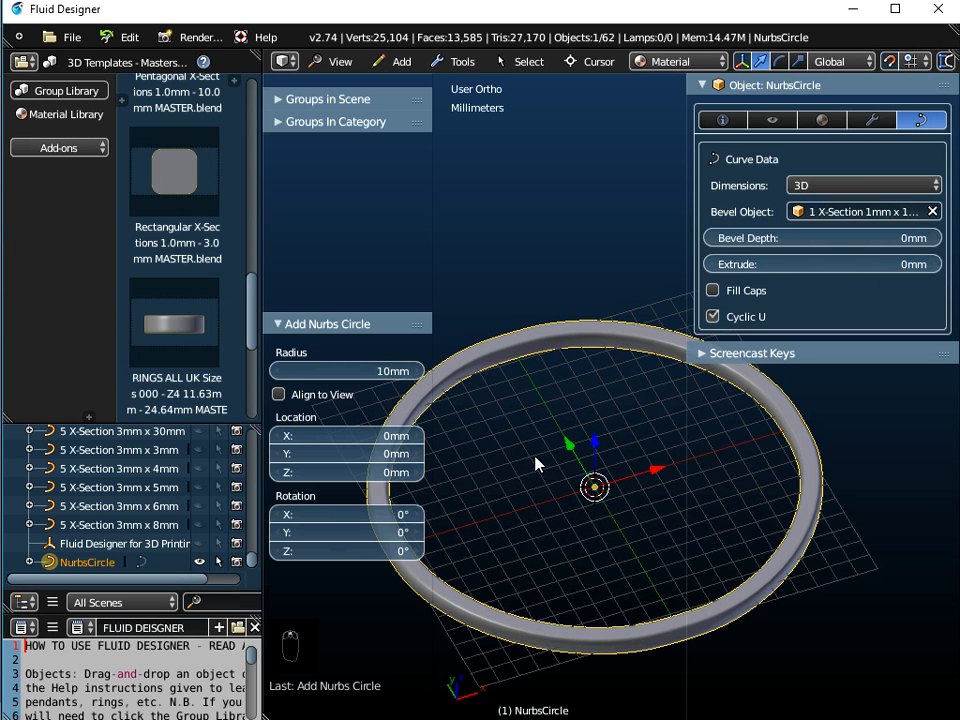
middle_click_drag(535, 462, 525, 521)
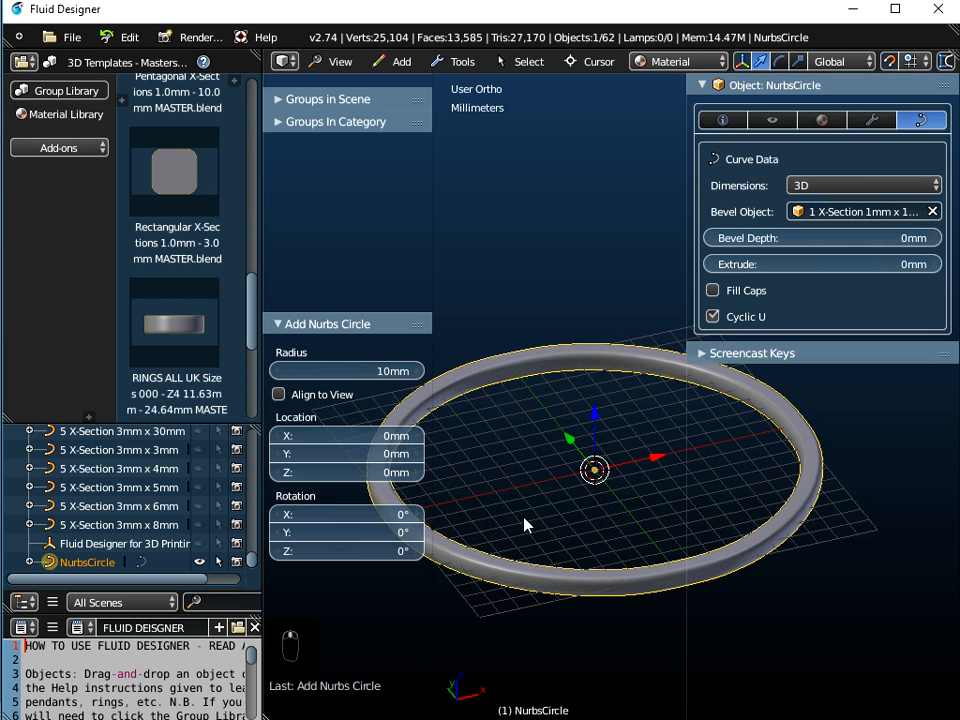
left_click(723, 120)
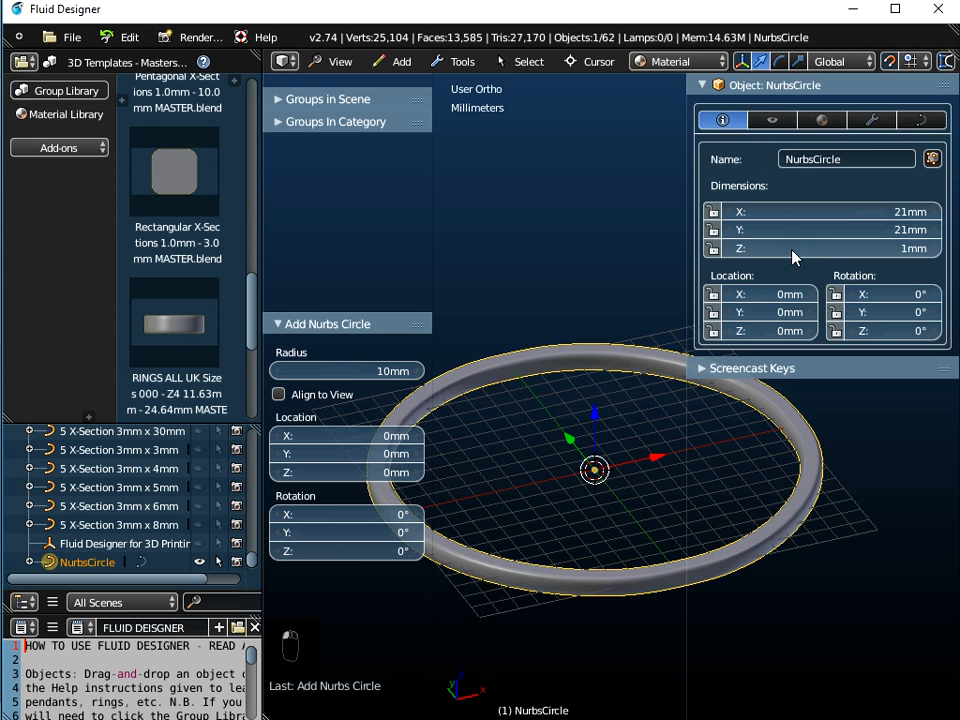
middle_click_drag(594, 455, 560, 524)
left_click(919, 121)
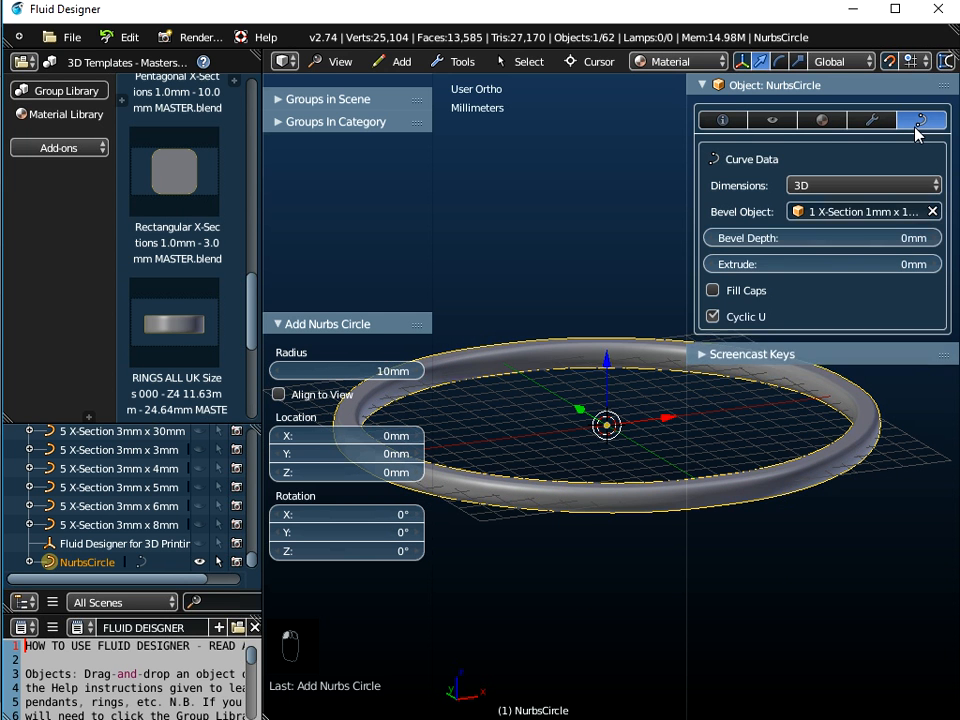
Change the circle's Bevel Object to 1 X-Section 1mm x 2mm
left_click(812, 211)
left_click(778, 332)
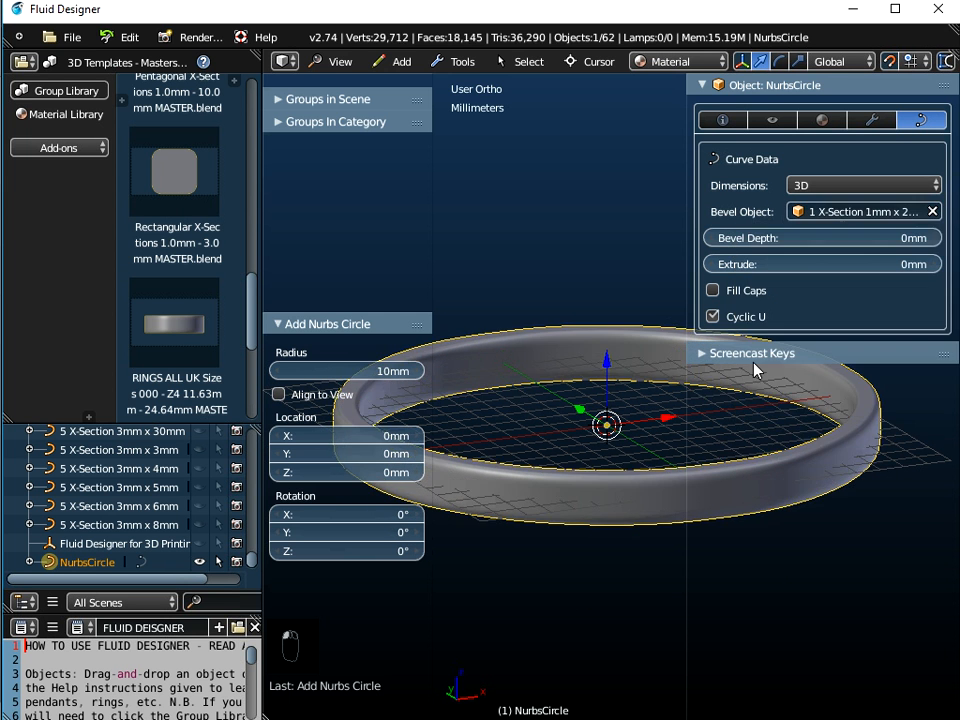
middle_click_drag(598, 560, 593, 474)
scroll(636, 398, "down", 3)
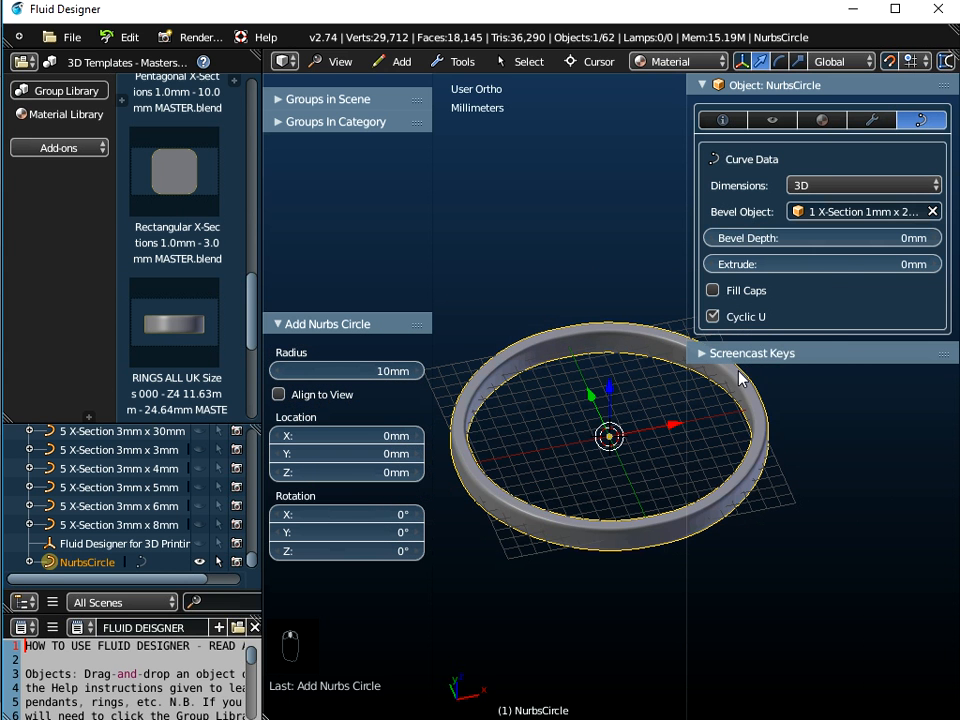
Change the circle's Bevel Object to 1 X-Section 1mm x 4mm
left_click(806, 212)
left_click(803, 389)
middle_click_drag(628, 330, 564, 450)
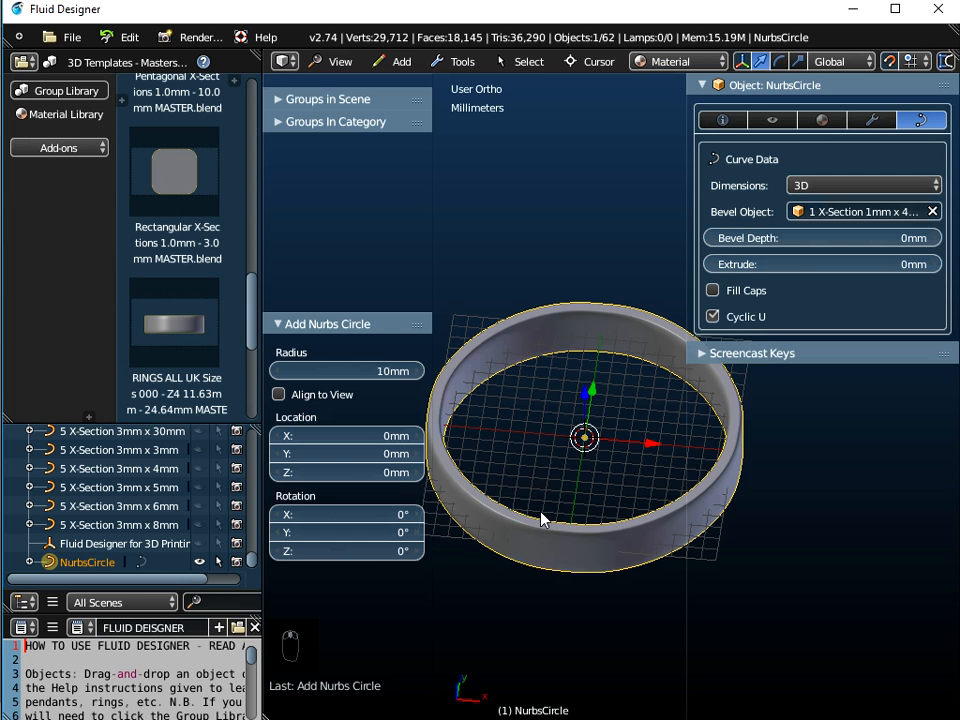
scroll(558, 548, "up", 1)
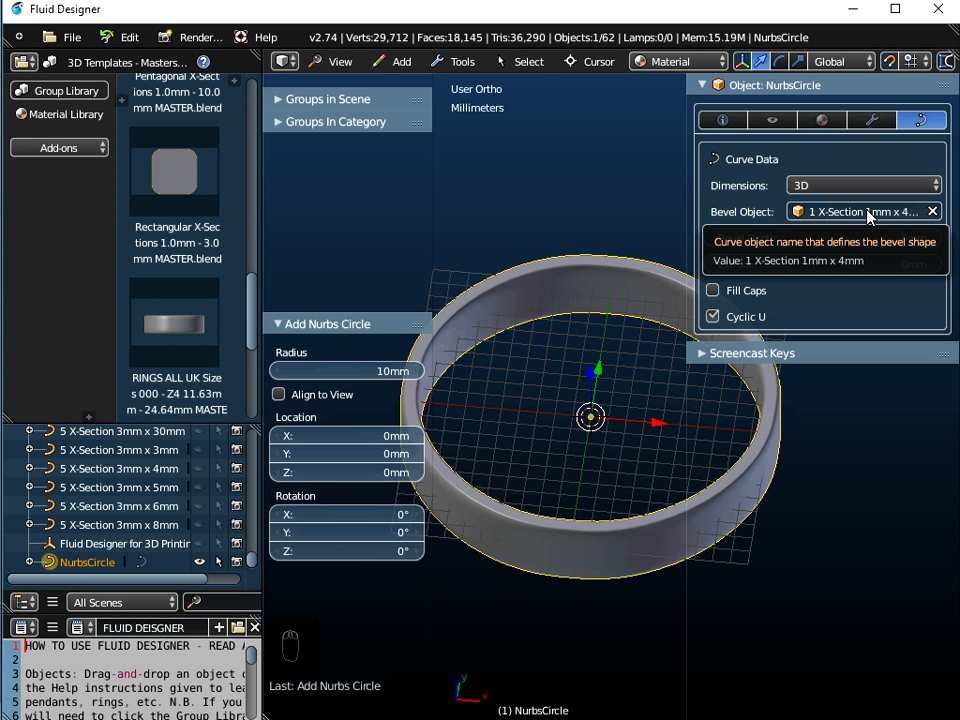
Browse the 3D Templates - Masters thumbnails to the Pentagonal X-Sections 1.0mm - 10.0mm MASTER template
scroll(95, 508, "up", 5)
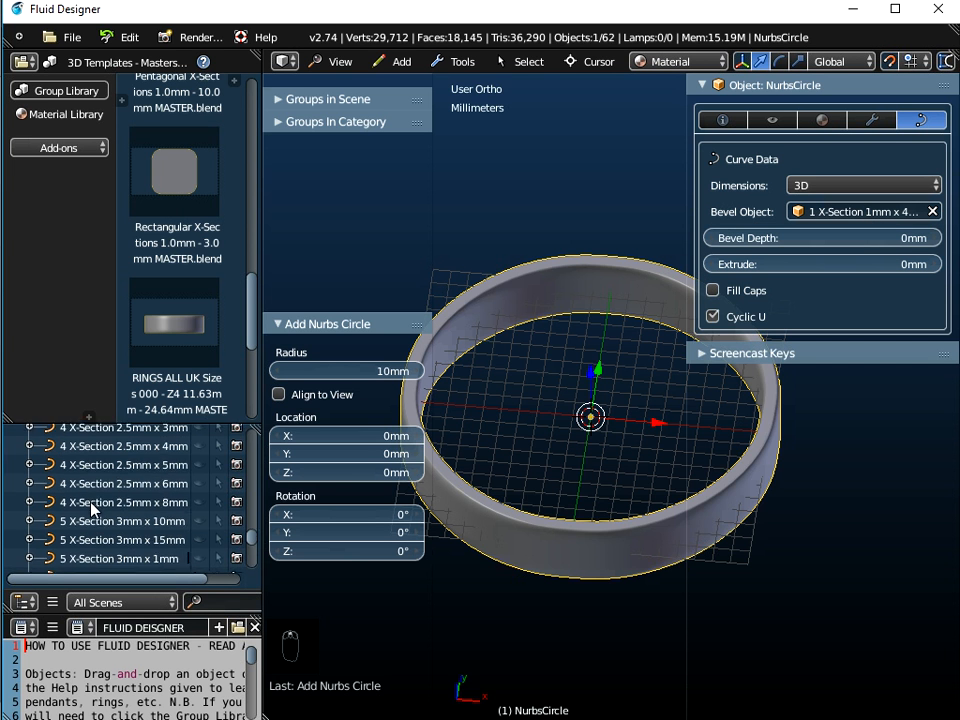
scroll(93, 508, "up", 10)
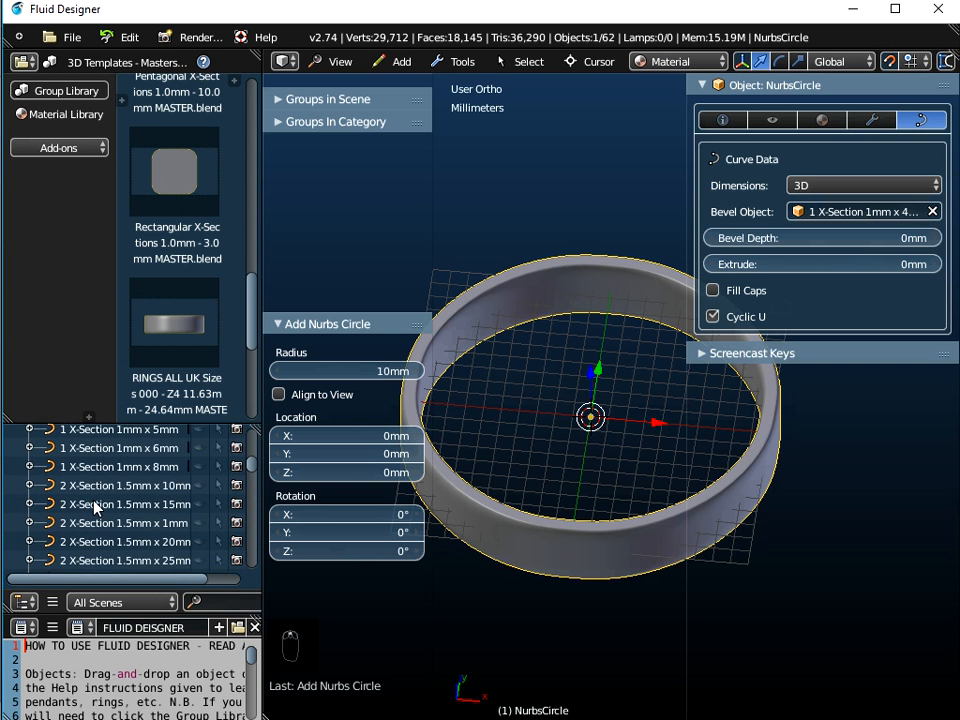
scroll(95, 508, "up", 3)
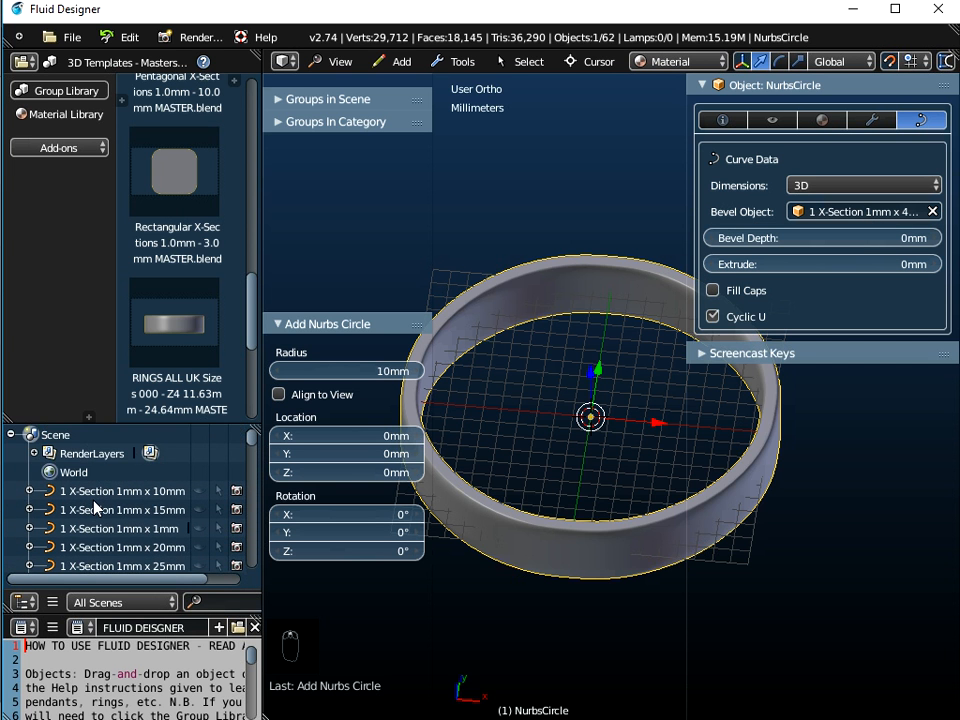
left_click(143, 64)
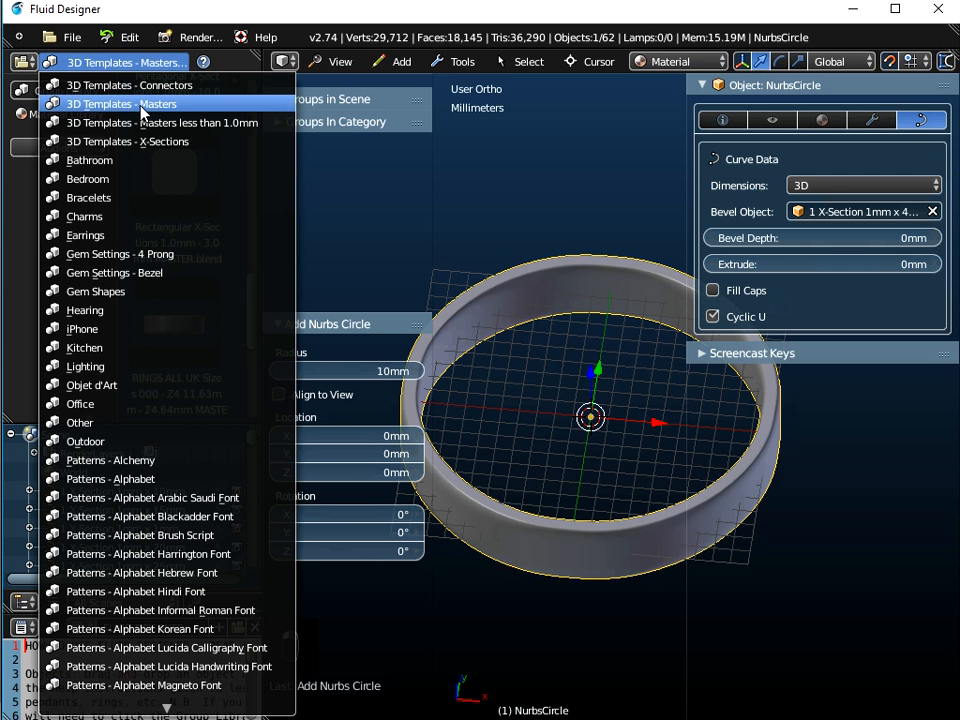
left_click(143, 112)
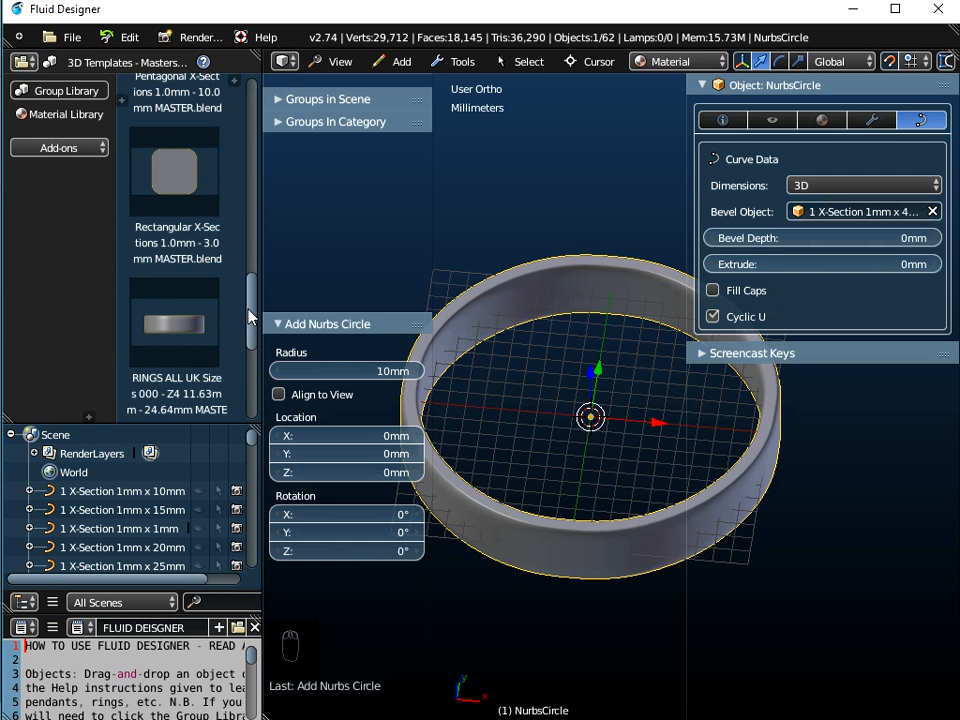
scroll(250, 320, "down", 3)
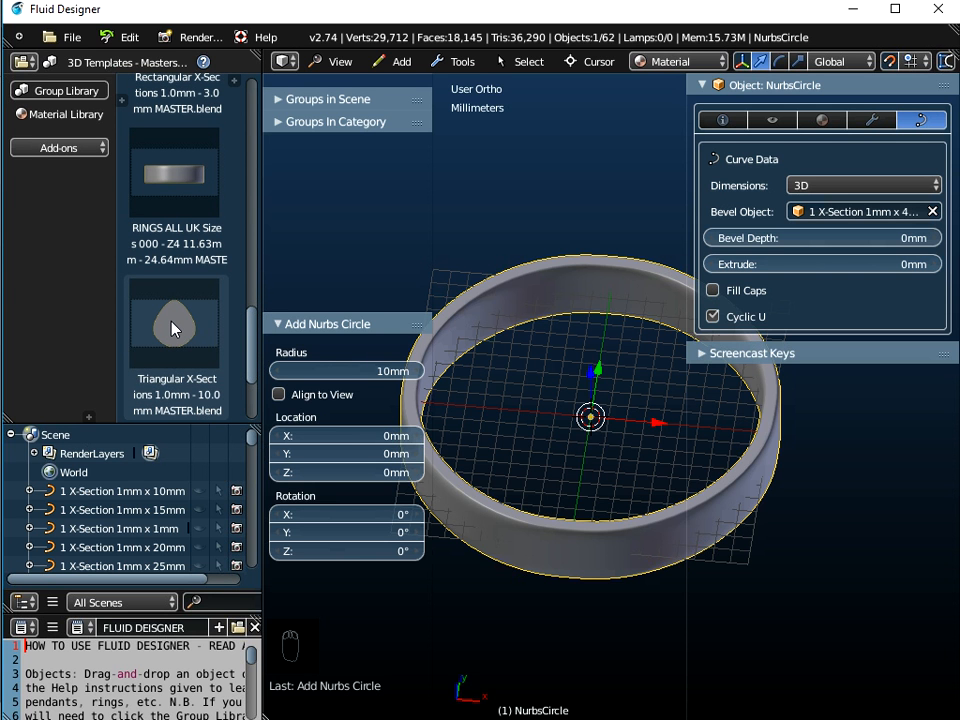
left_click_drag(251, 343, 250, 262)
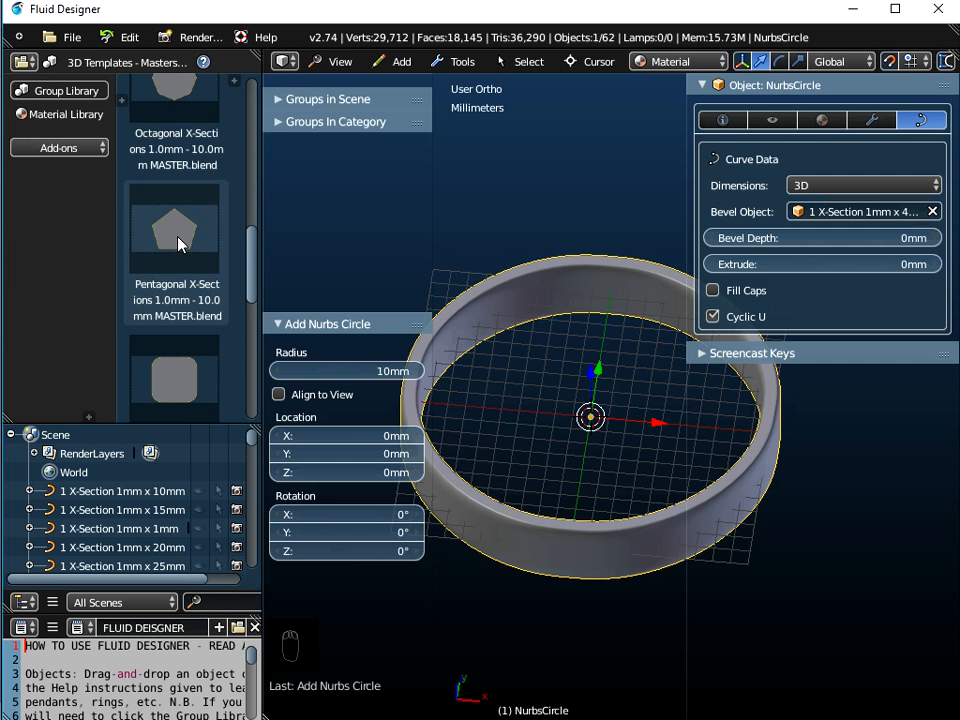
Start appending and browse to the Object folder of Pentagonal X-Sections 1.0mm - 10.0mm MASTER.blend in 3D Templates - Masters
left_click(72, 37)
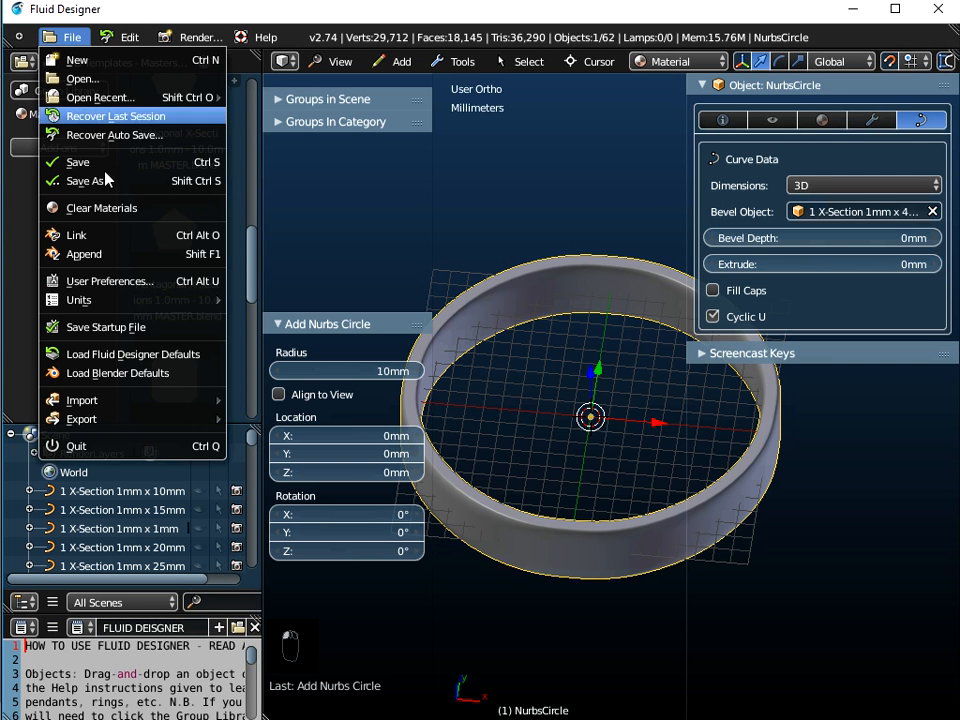
left_click(75, 255)
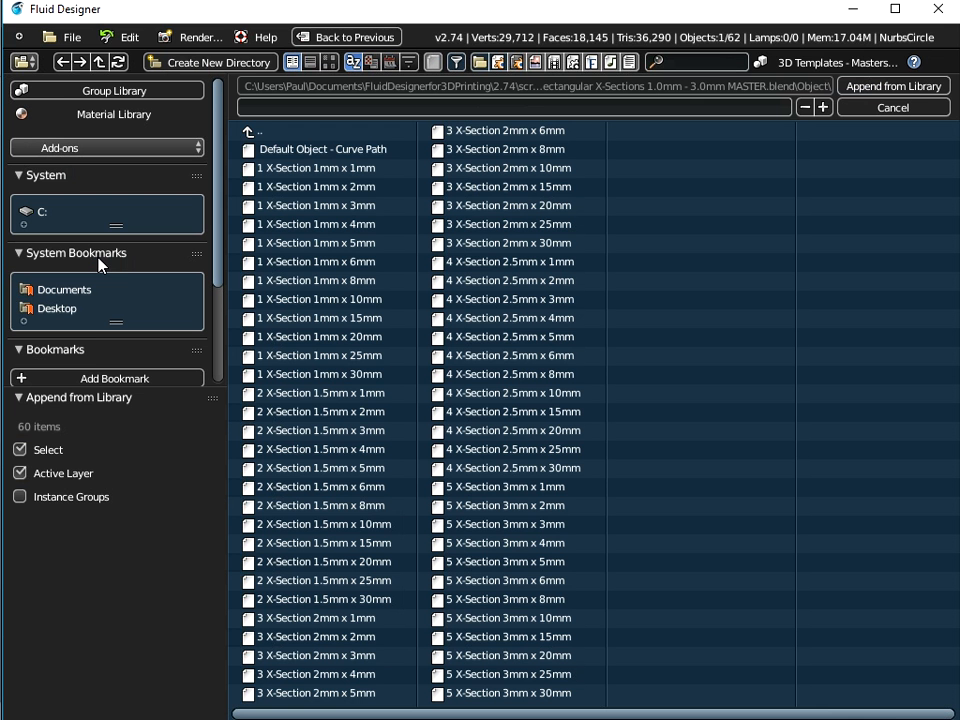
left_click(250, 133)
left_click(250, 133)
left_click(250, 133)
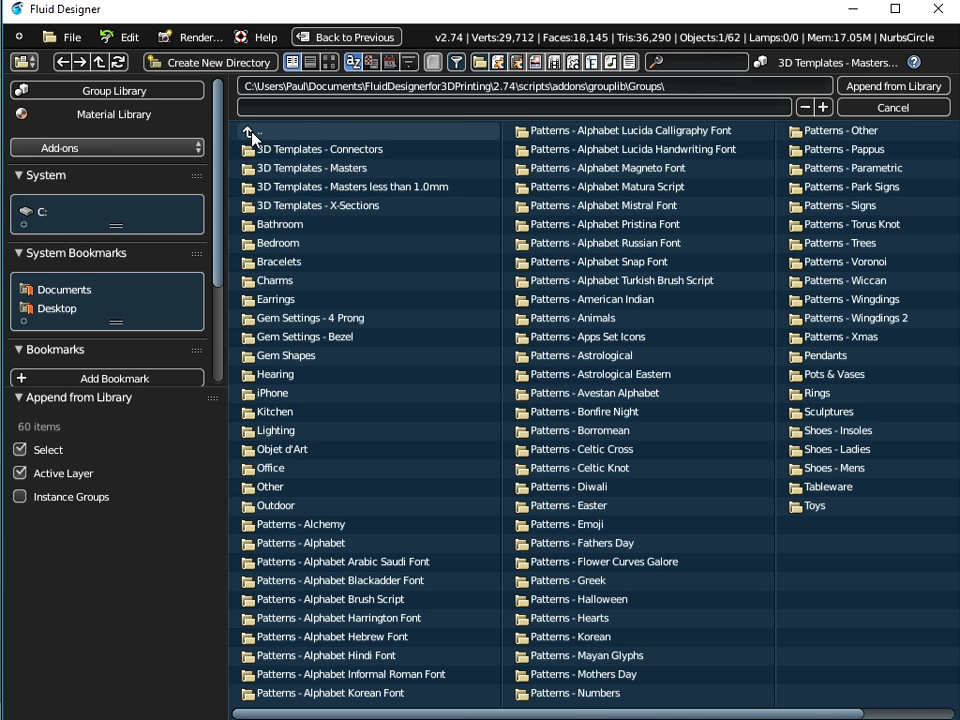
left_click(300, 170)
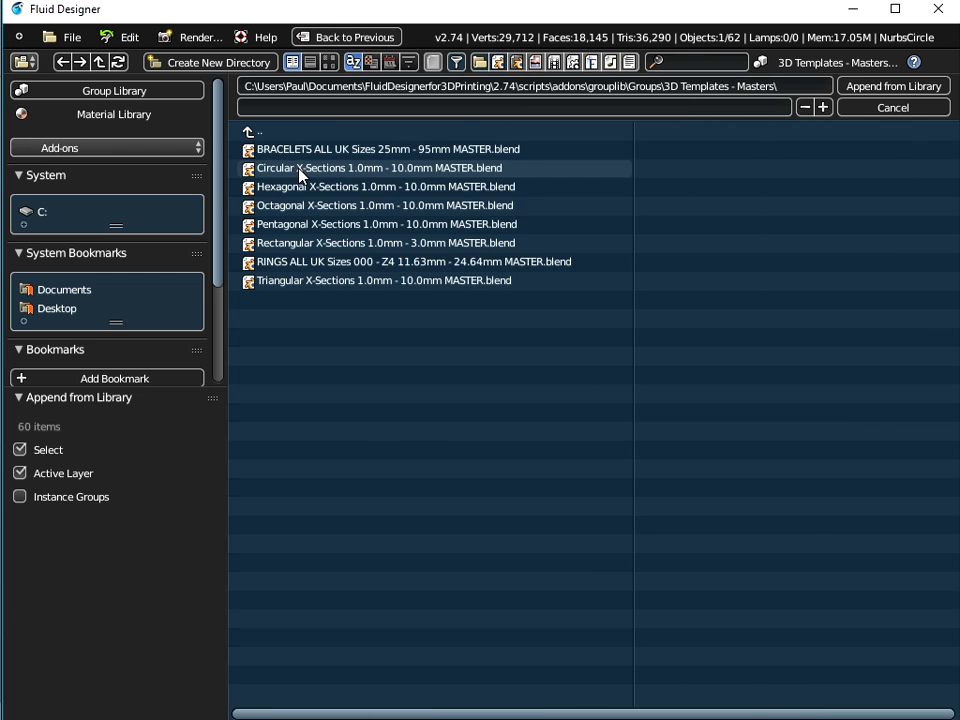
left_click(292, 226)
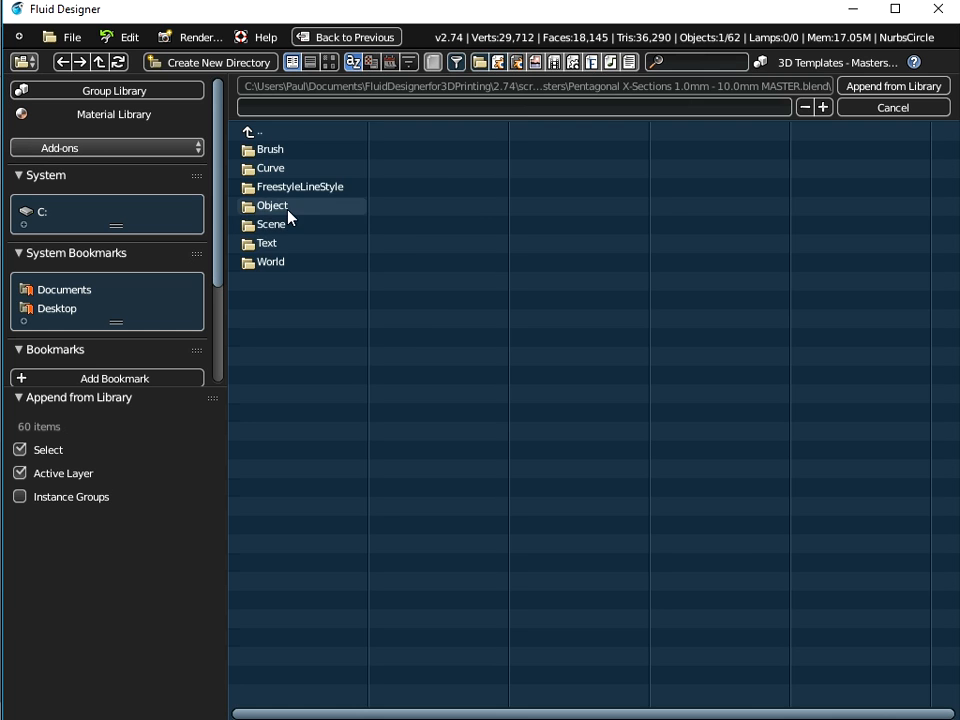
left_click(290, 210)
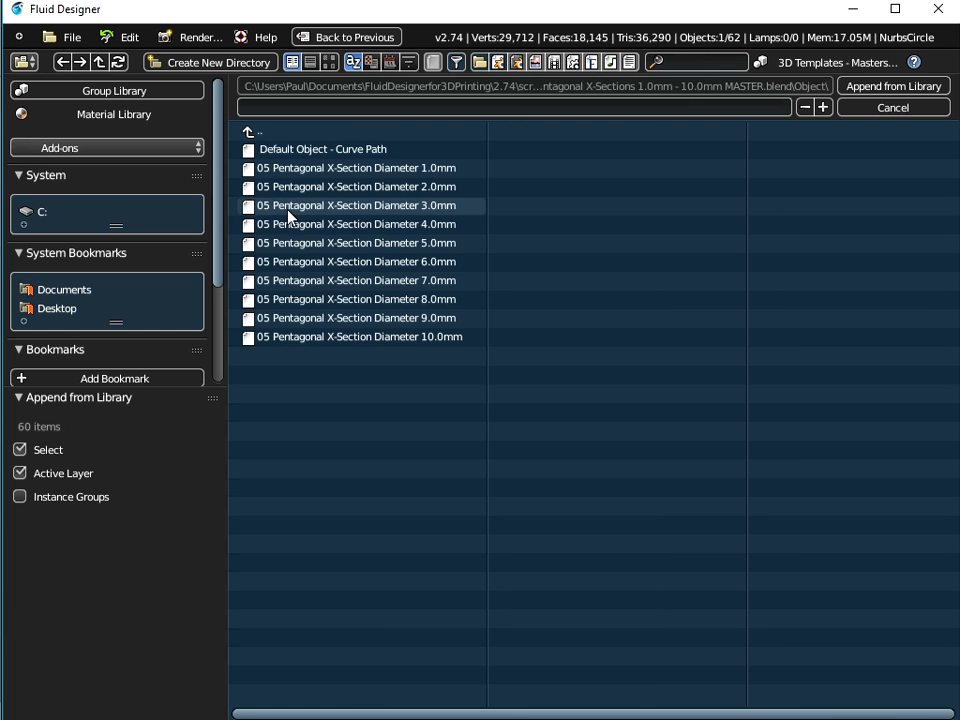
Append all the pentagonal X-Section objects, leaving out Default Object - Curve Path
key("a")
left_click(311, 150, "shift")
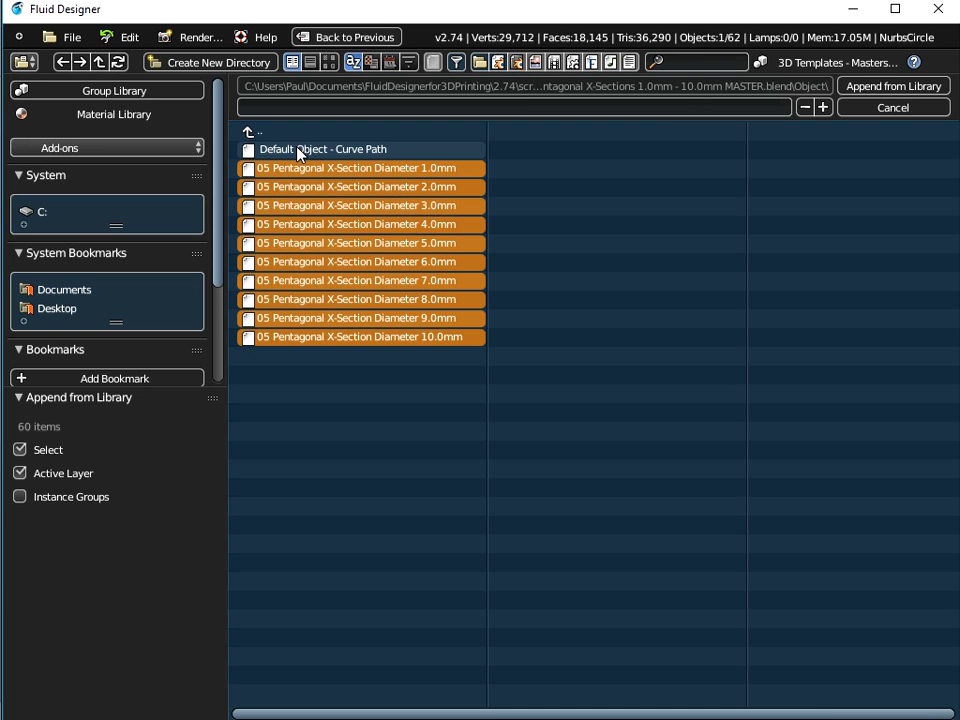
left_click(860, 89)
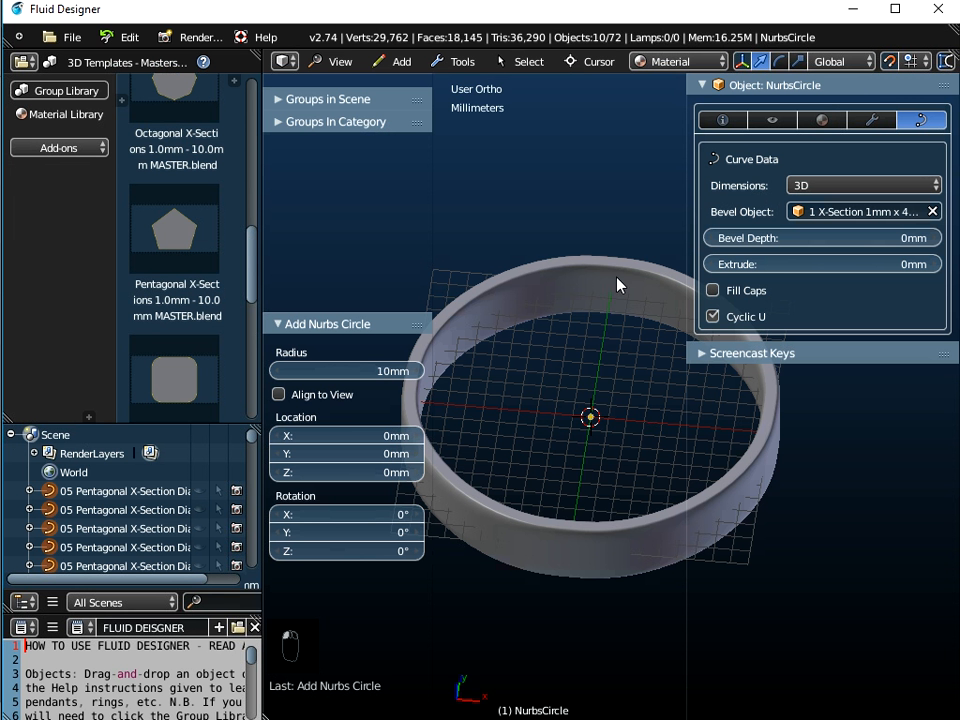
Reselect the ring and set its Bevel Object to 05 Pentagonal X-Section Diameter 2.0mm
left_click(551, 285)
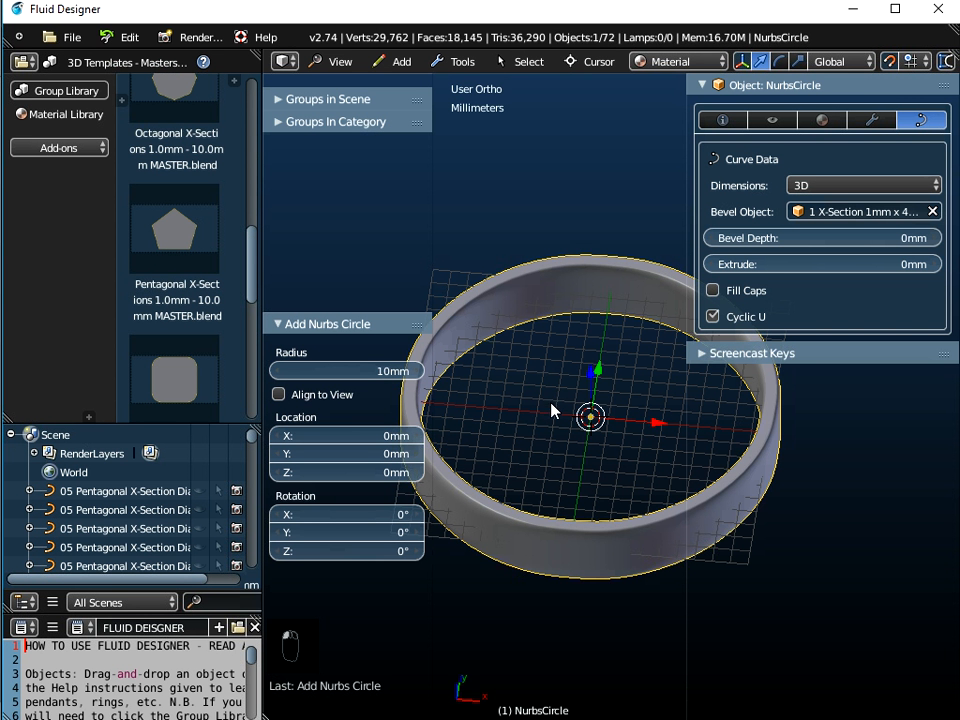
left_click_drag(253, 439, 262, 578)
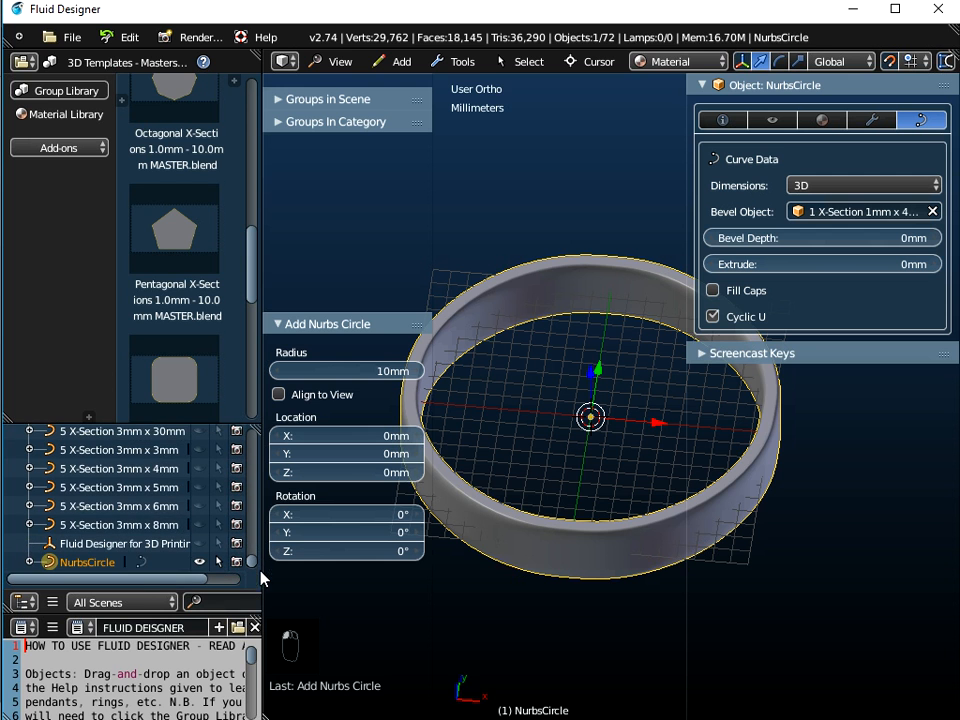
left_click(815, 211)
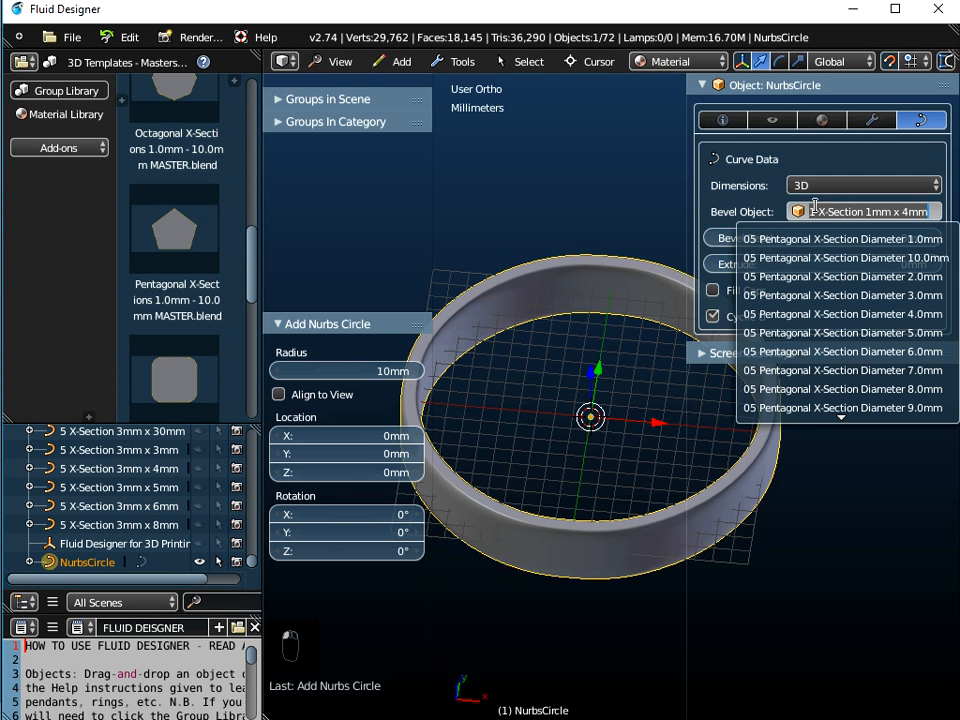
left_click(801, 275)
middle_click_drag(507, 463, 512, 366)
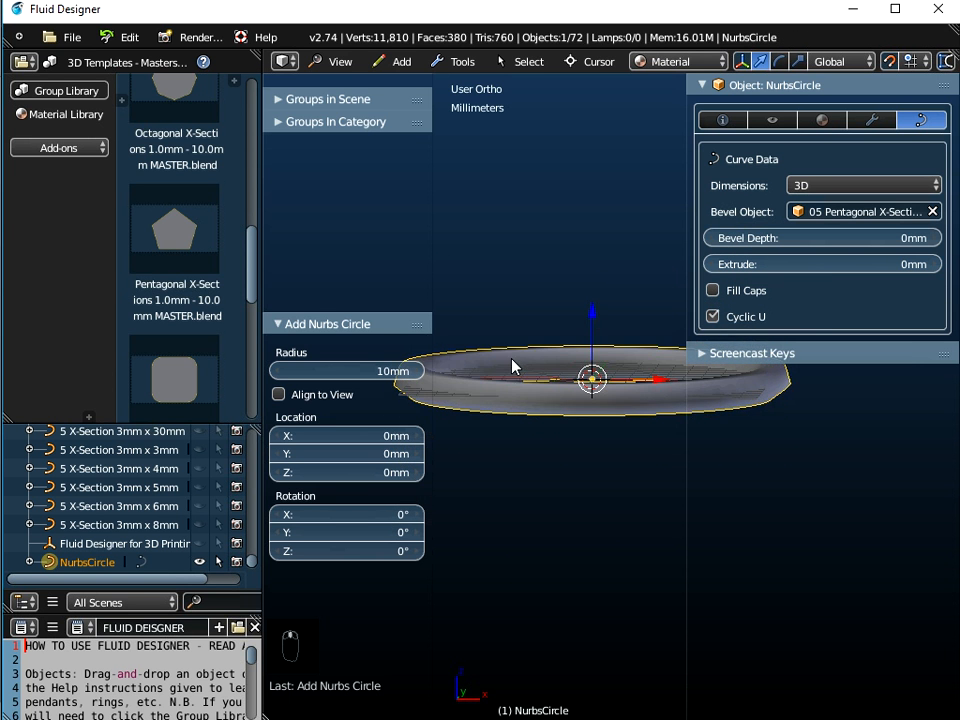
scroll(530, 420, "up", 4)
middle_click_drag(570, 350, 550, 402)
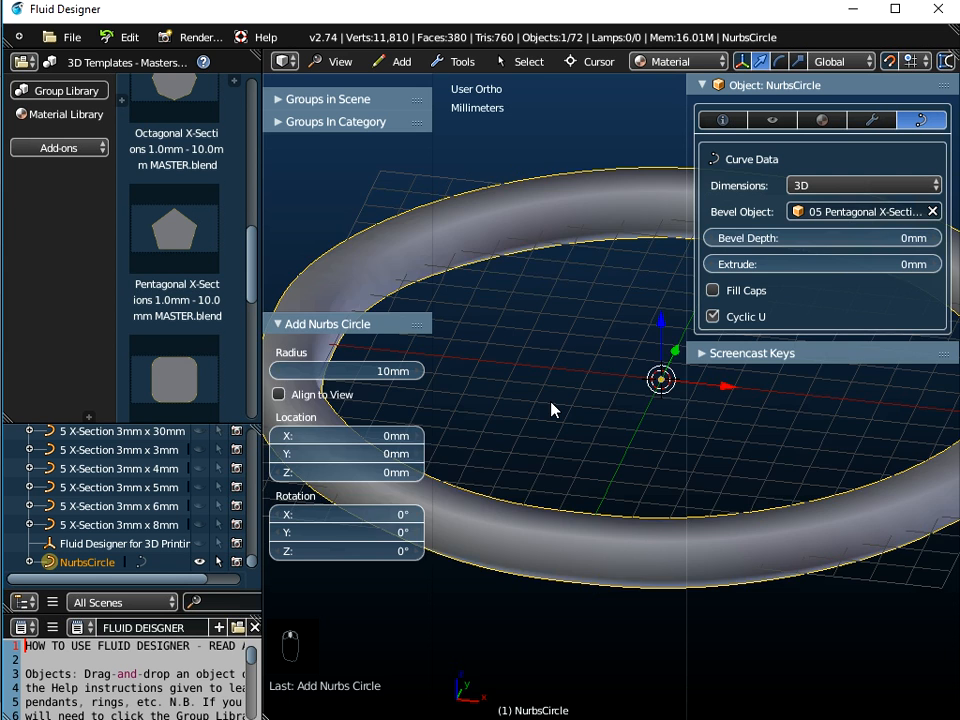
Set the ring's Bevel Object to 05 Pentagonal X-Section Diameter 4.0mm
scroll(550, 402, "down", 2)
middle_click_drag(620, 387, 634, 369)
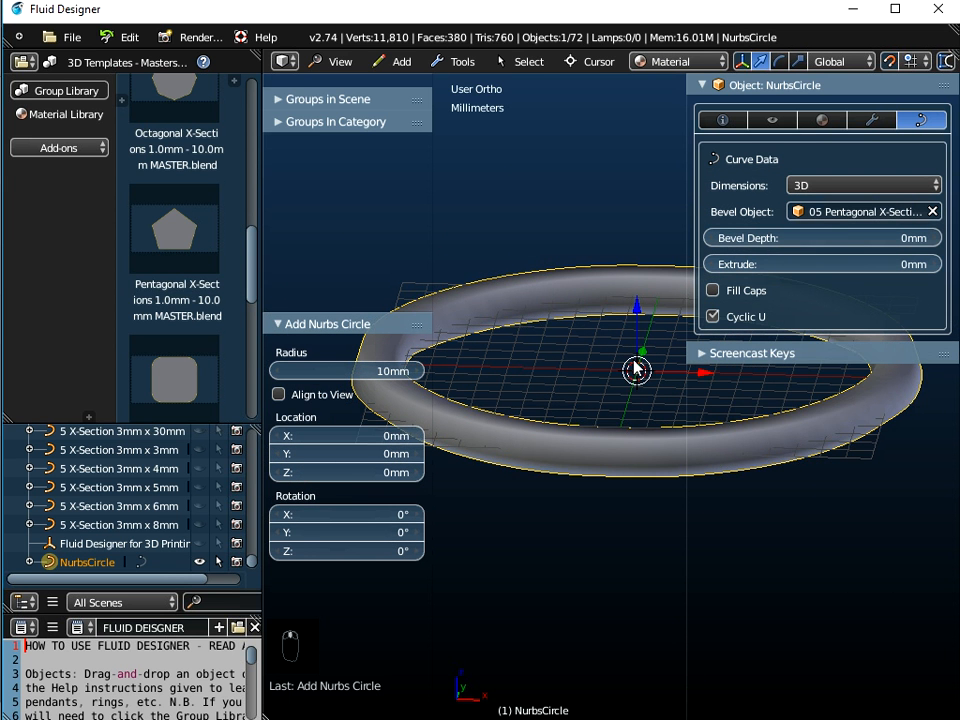
left_click(883, 213)
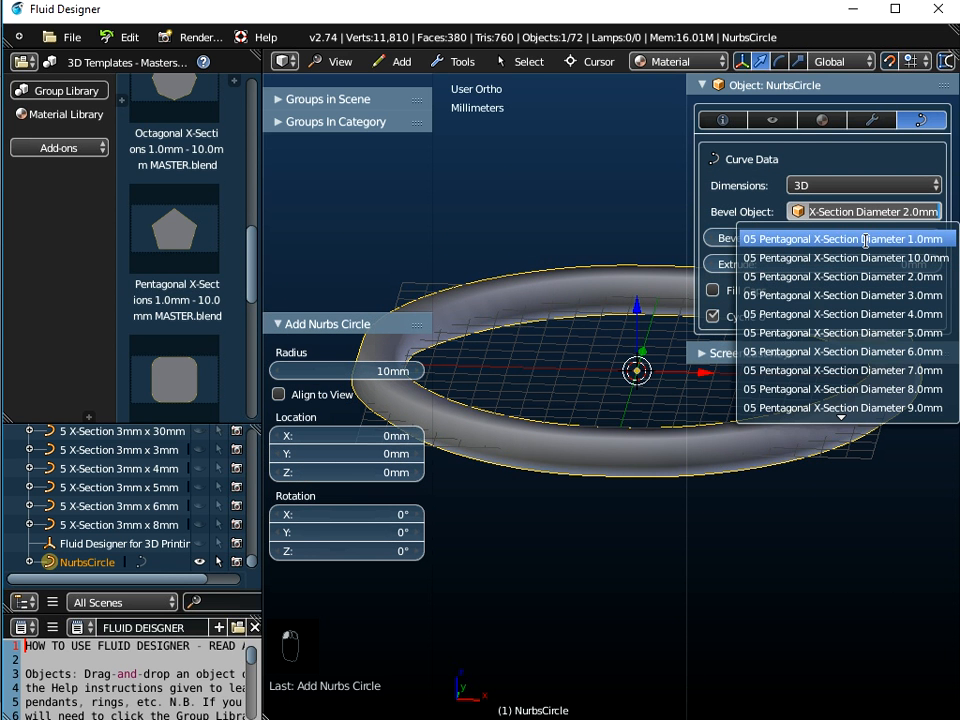
left_click(843, 314)
Convert the ring curve into a mesh object
middle_click_drag(535, 440, 552, 371)
scroll(521, 529, "down", 2)
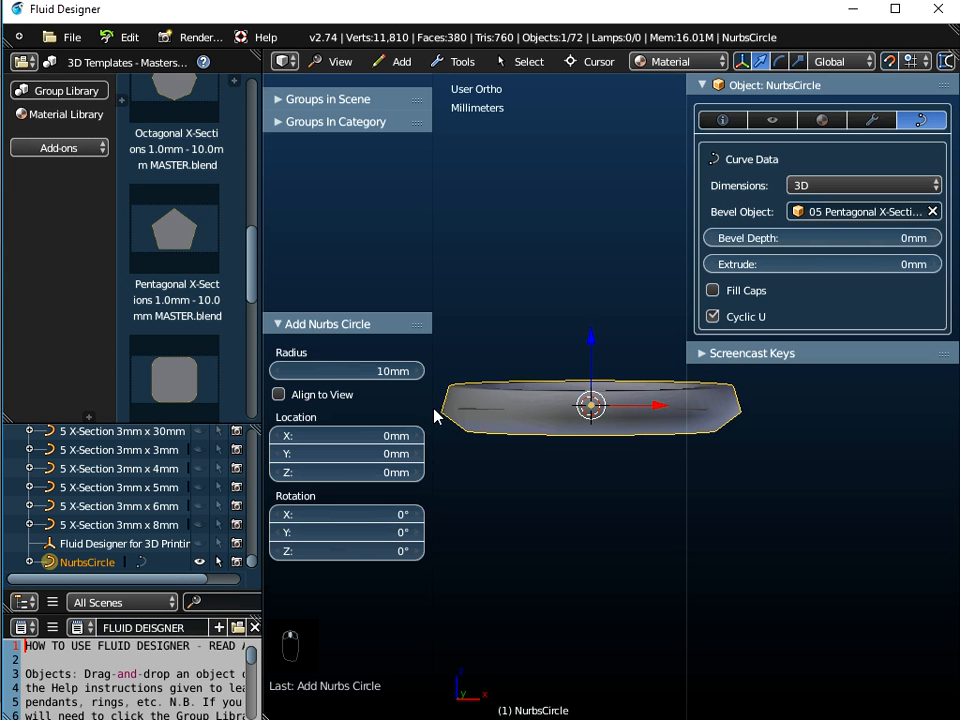
middle_click_drag(503, 425, 413, 481)
left_click(460, 61)
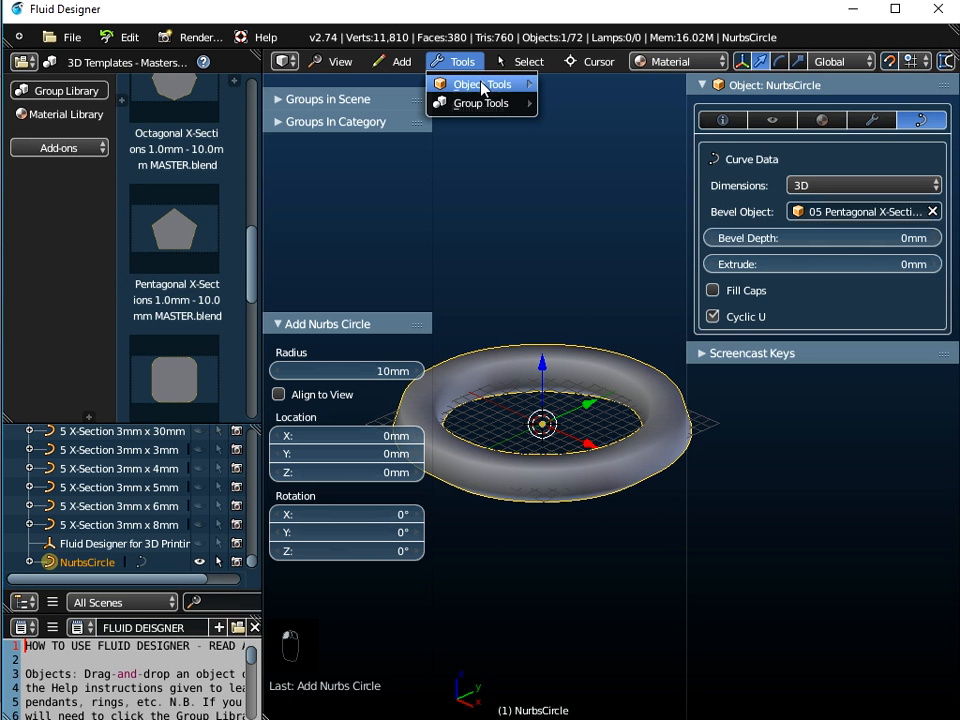
mouse_move(483, 88)
left_click(604, 133)
scroll(499, 461, "up", 3)
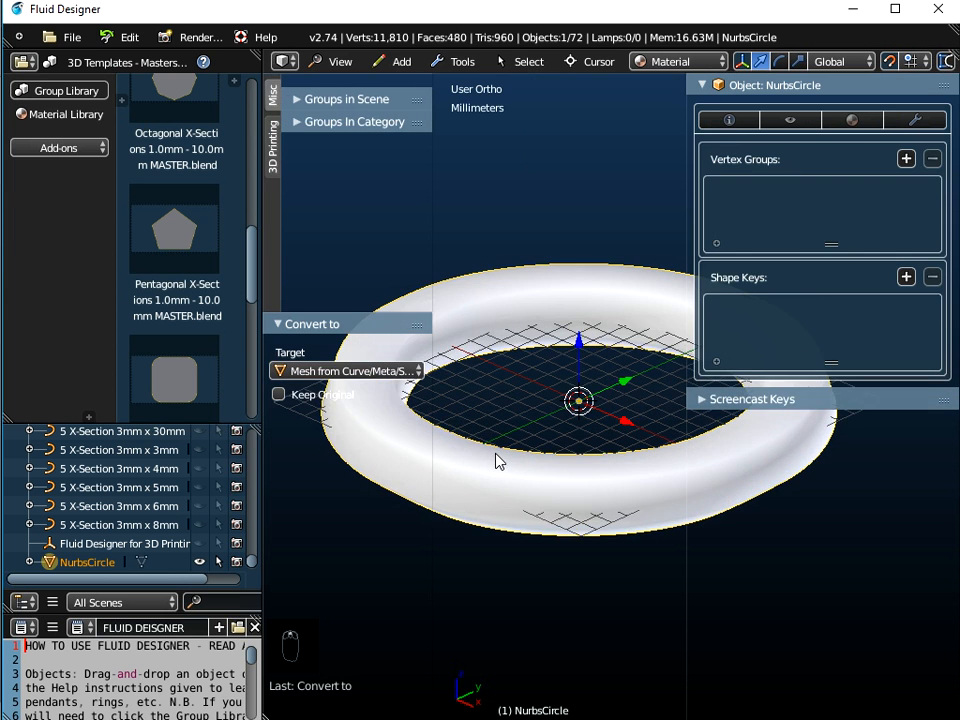
Enter Edit Mode on the ring mesh and select all its vertices
key("Tab")
key("a")
key("a")
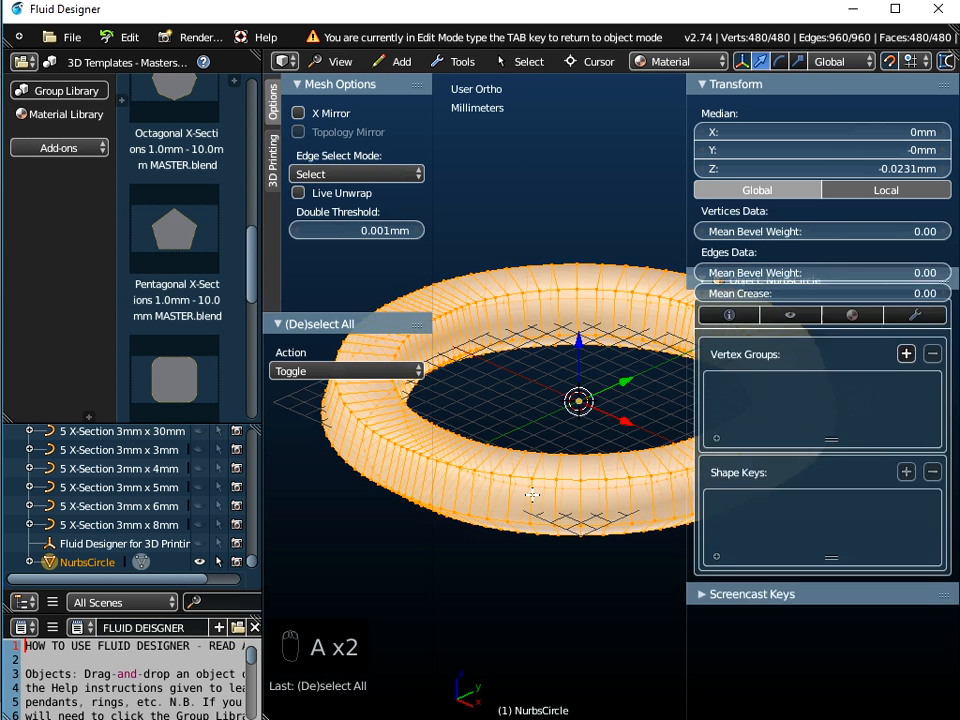
middle_click_drag(553, 488, 373, 356)
middle_click_drag(497, 369, 420, 370)
scroll(441, 371, "up", 5)
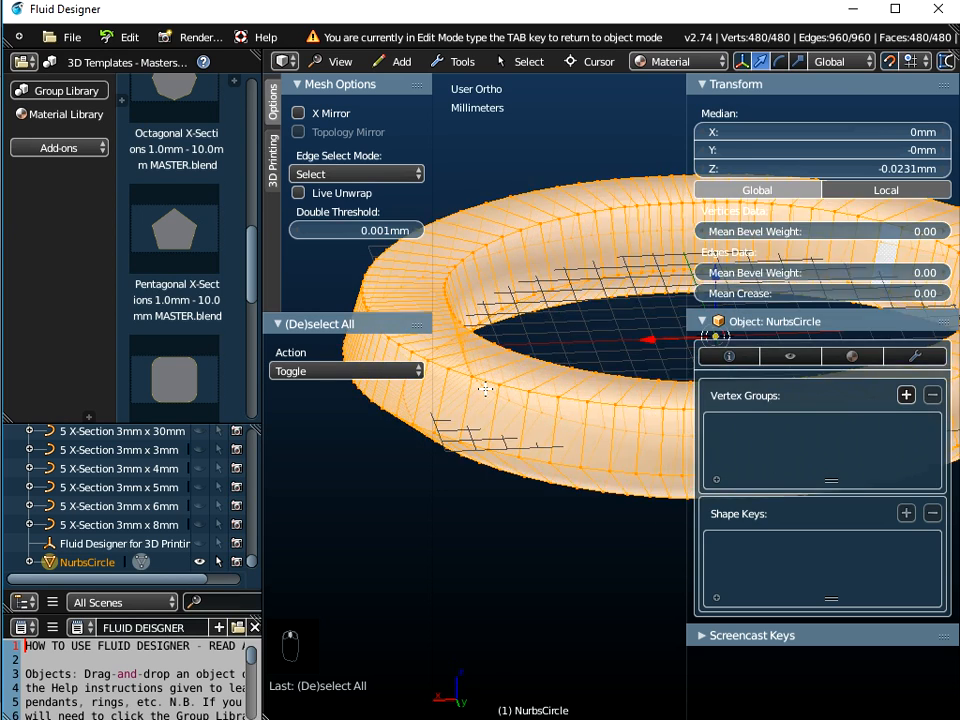
middle_click_drag(430, 423, 441, 543)
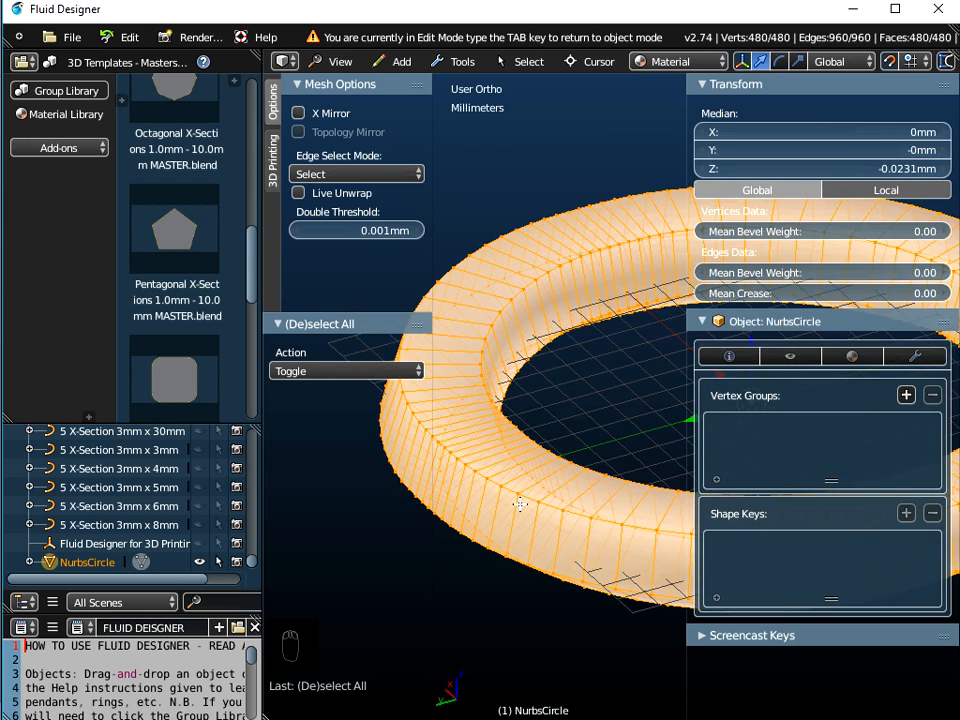
scroll(520, 505, "down", 2)
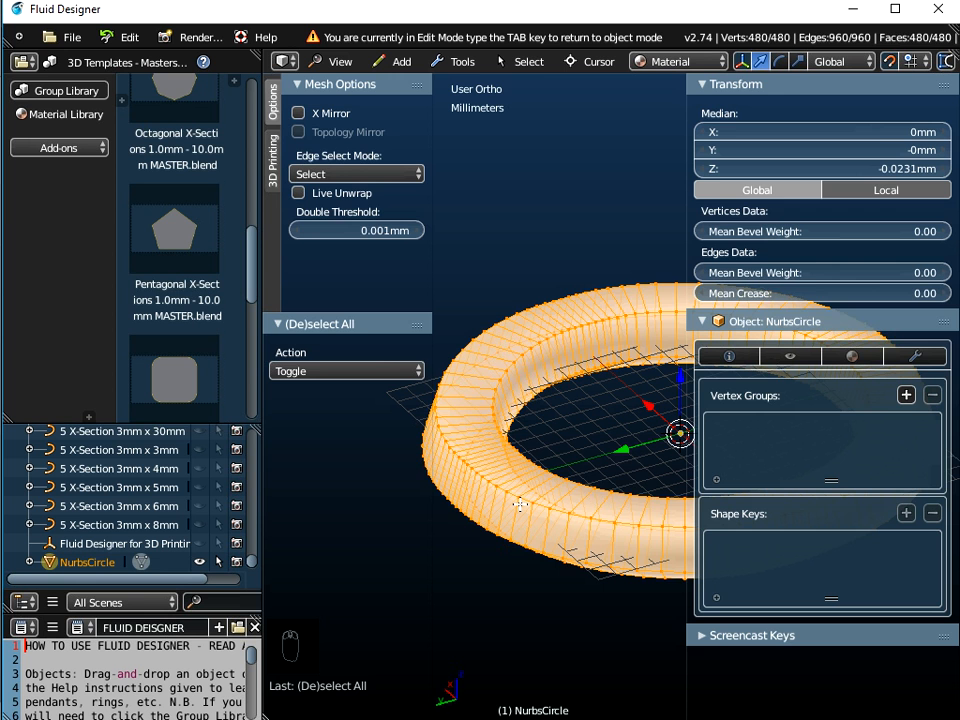
Leave Edit Mode and undo the last two changes
key("Tab")
scroll(520, 512, "down", 3)
key("ctrl+z")
key("ctrl+z")
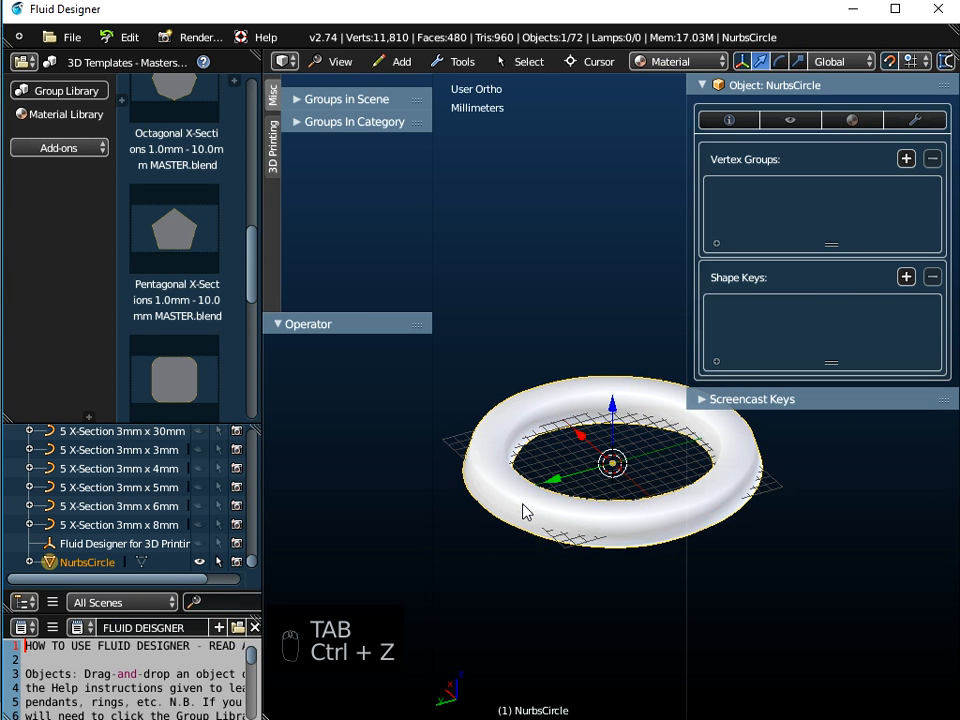
Set the ring's Bevel Object to 1 X-Section 1mm x 2mm
mouse_move(531, 548)
middle_mouse_down()
mouse_move(552, 484)
mouse_move(528, 525)
middle_mouse_up()
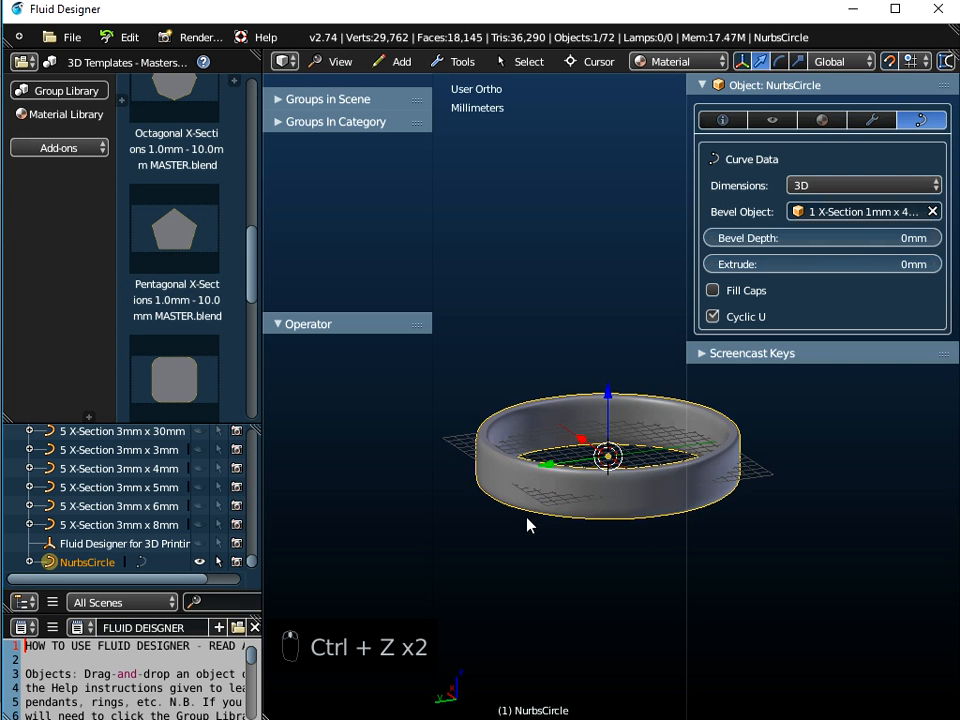
left_click(866, 213)
scroll(835, 400, "down", 7)
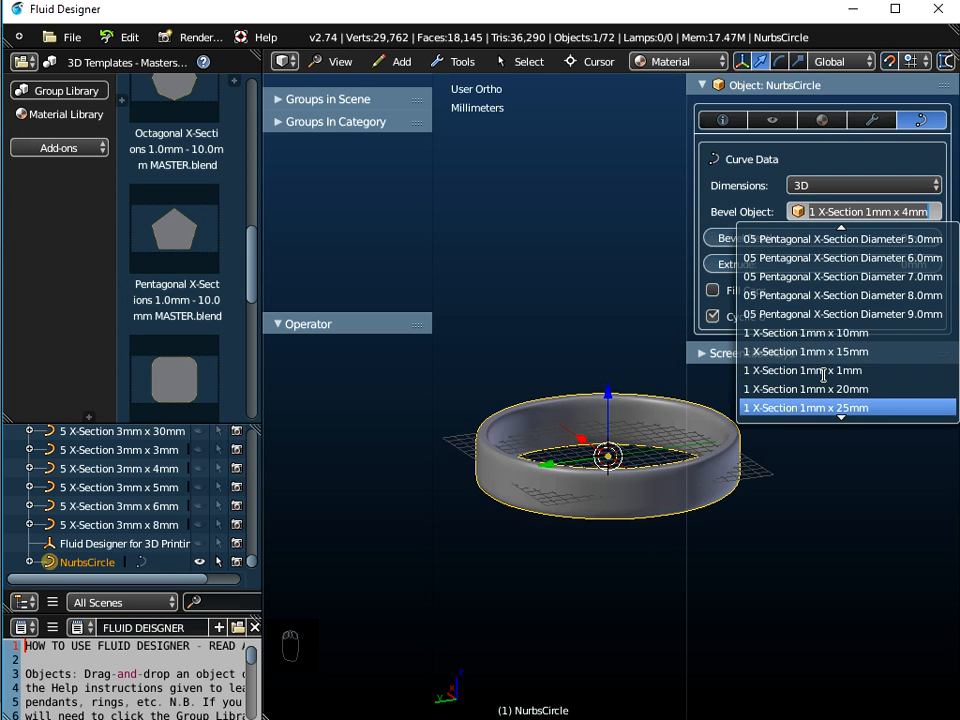
scroll(808, 388, "down", 4)
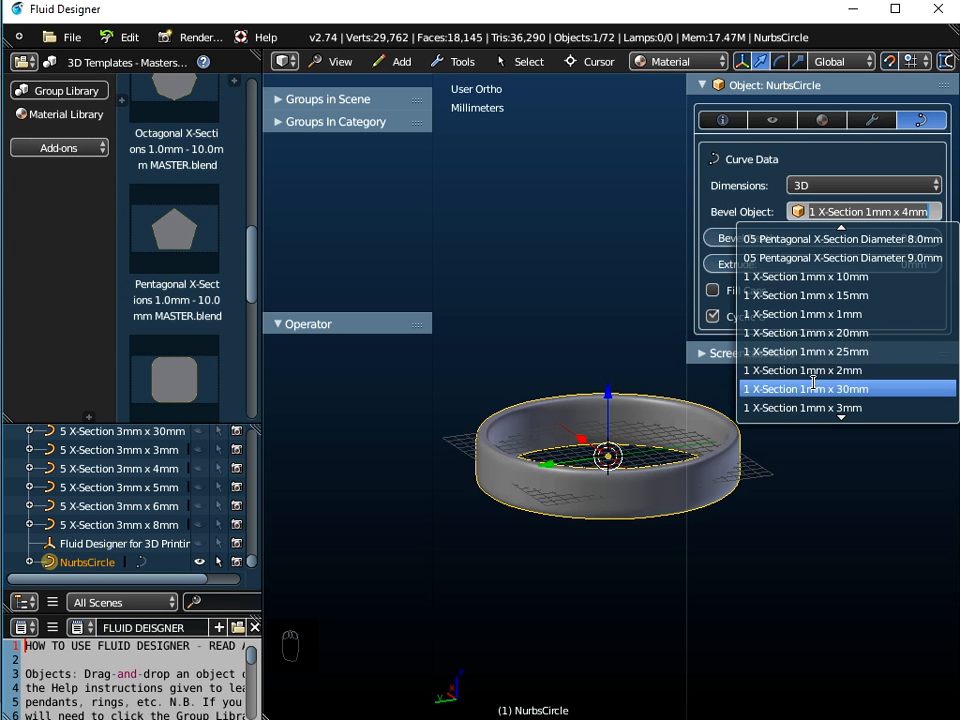
left_click(805, 370)
Switch the library to 3D Templates - X-Sections and open the 01 Circle X-Section.blend template
middle_click_drag(589, 435, 540, 493)
scroll(551, 521, "up", 4)
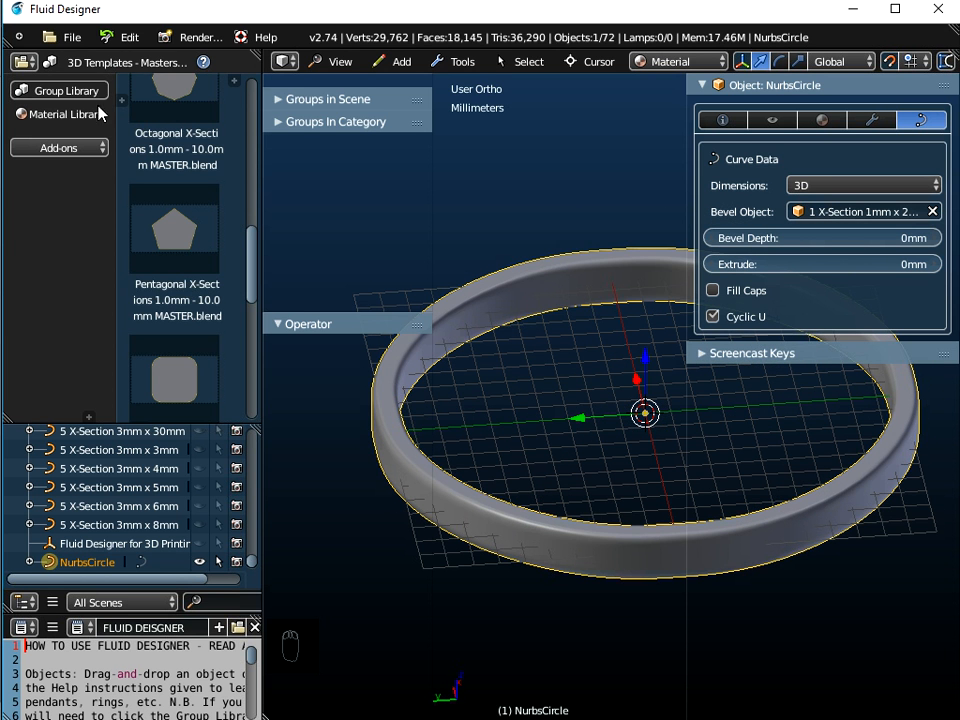
left_click(118, 64)
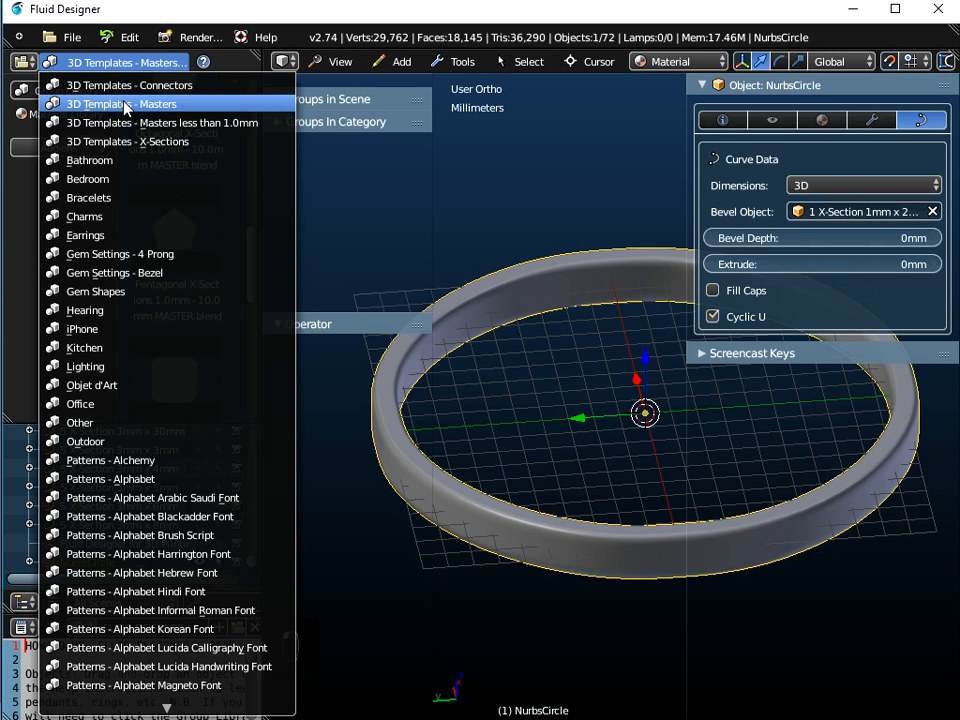
left_click(152, 150)
left_click_drag(255, 274, 259, 148)
left_click_drag(193, 167, 585, 267)
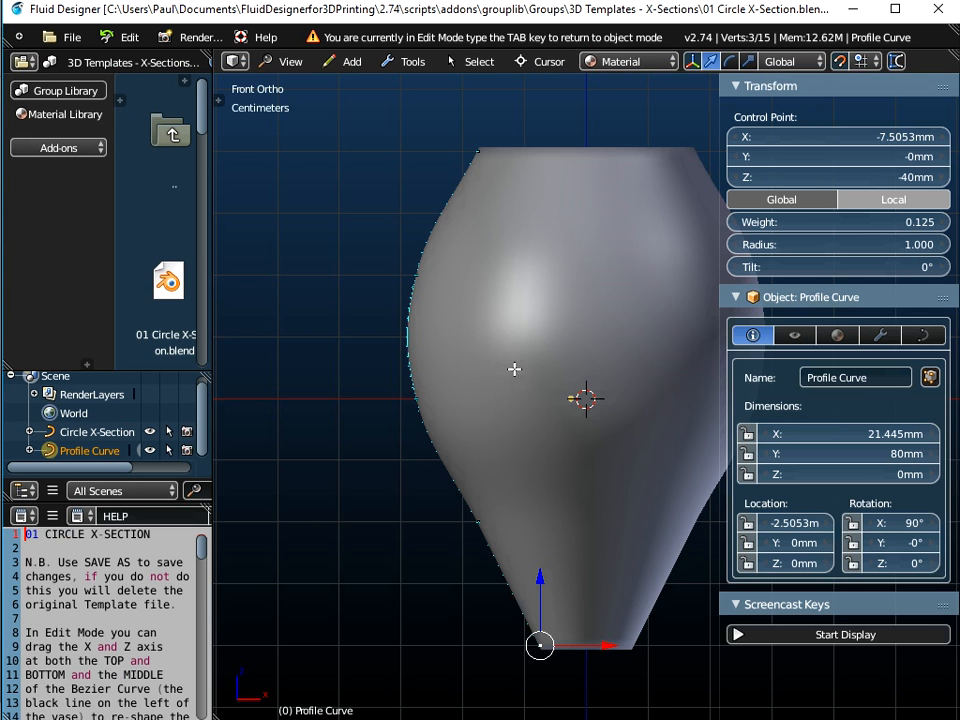
Move the bottom control point of the Profile Curve to reshape the vase's base
middle_click_drag(570, 362, 602, 426)
scroll(564, 336, "up", 4)
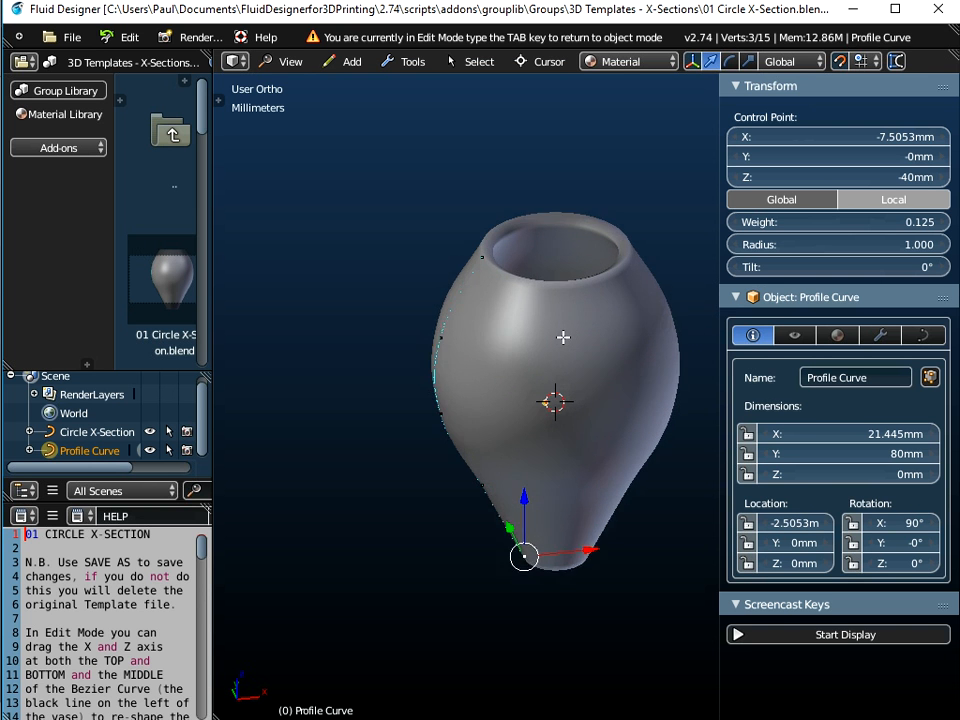
middle_click_drag(571, 347, 557, 296)
scroll(523, 397, "down", 2)
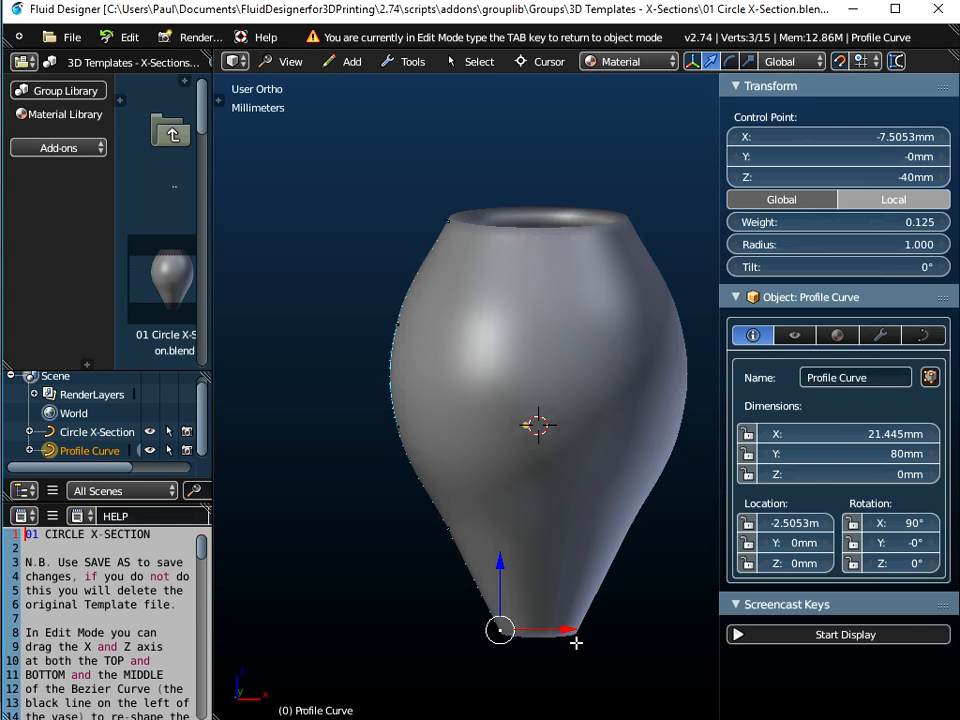
left_click_drag(570, 626, 454, 537)
left_click(448, 526)
mouse_move(516, 532)
left_mouse_down()
mouse_move(394, 506)
mouse_move(519, 510)
left_mouse_up()
Drag the middle control points of the Profile Curve outward to widen the vase's body
left_click(397, 426)
left_click_drag(469, 418, 350, 418)
left_click(398, 321)
left_click_drag(474, 321, 432, 315)
Move the top control point of the Profile Curve up and outward, to about X -17.5 mm and Z 51 mm
left_click(448, 221)
left_click_drag(445, 150, 441, 84)
middle_click_drag(476, 268, 419, 401)
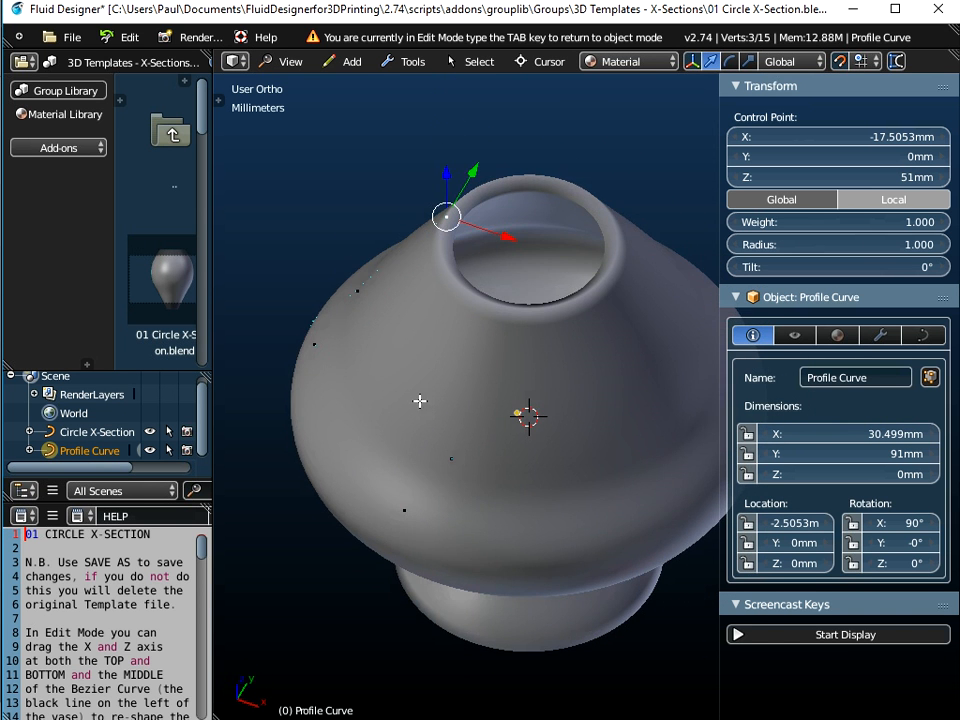
middle_click_drag(444, 343, 430, 300)
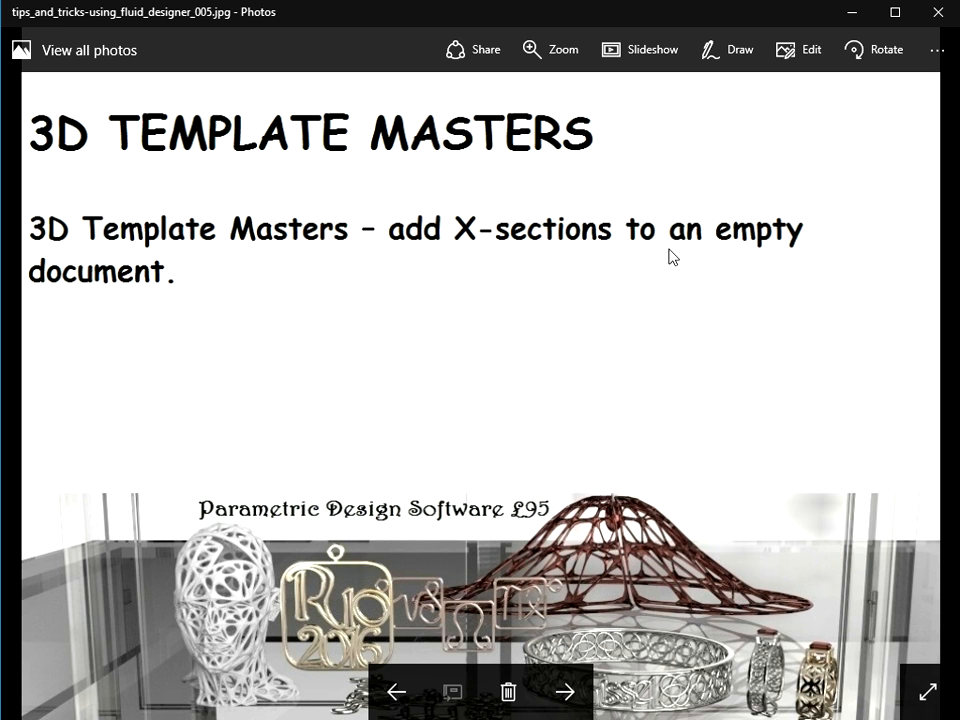
left_click(566, 692)
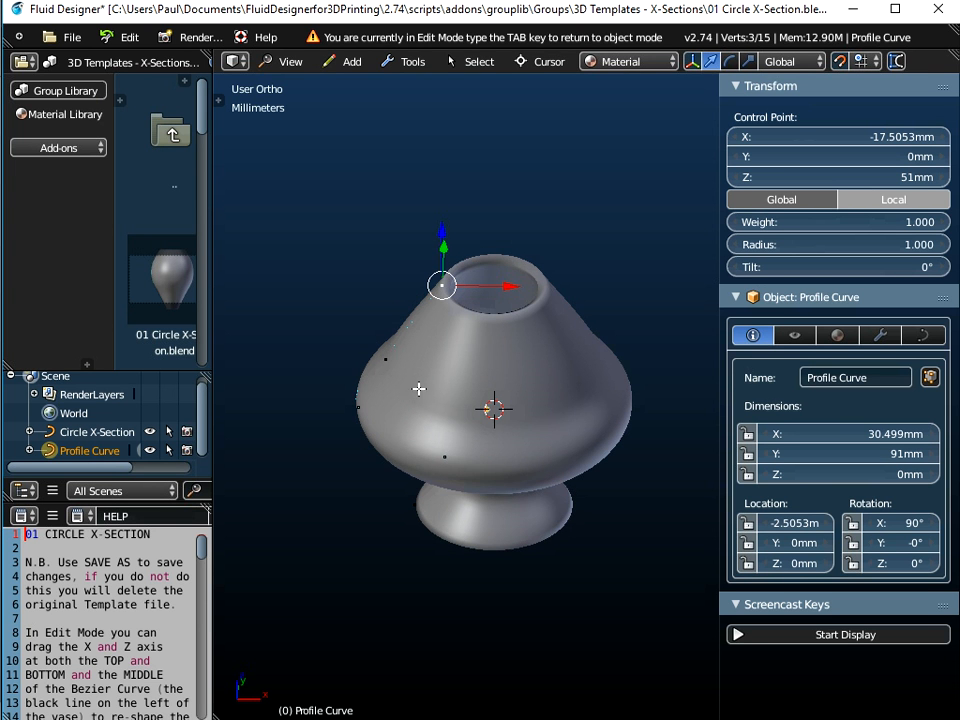
left_click_drag(210, 268, 272, 268)
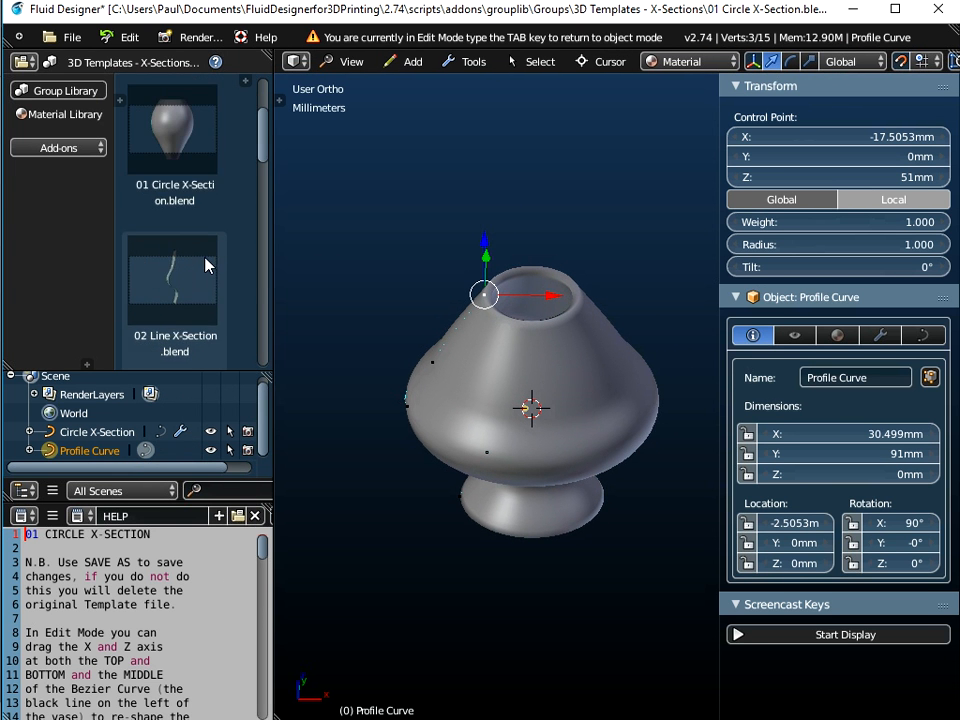
scroll(215, 272, "down", 6)
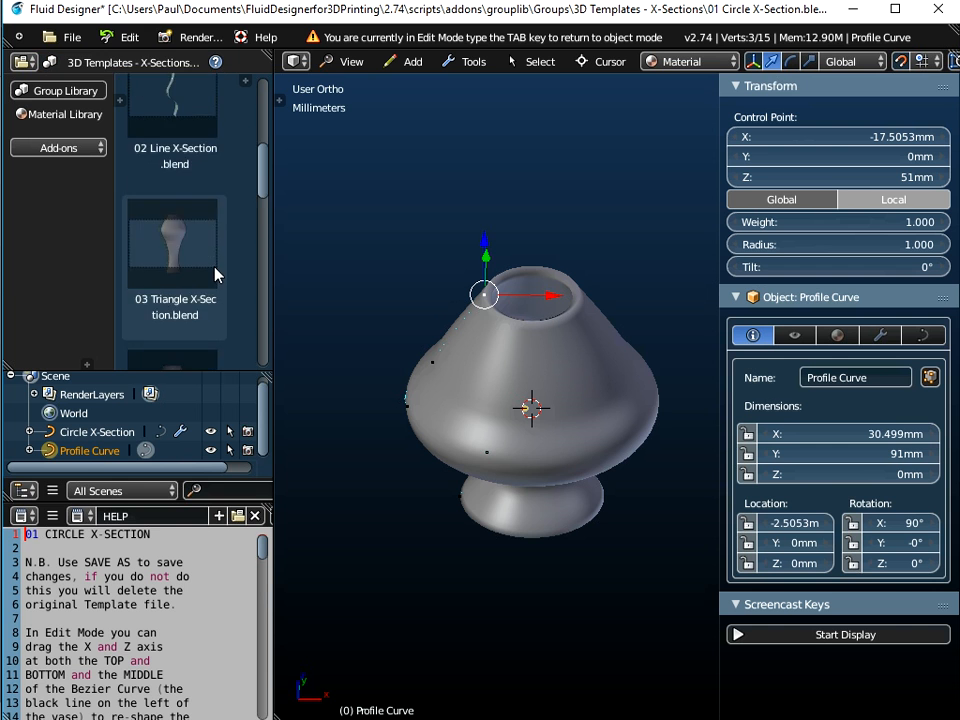
scroll(216, 274, "up", 6)
Temporarily hide the Circle X-Section object to examine the Profile Curve on its own, then show it again
middle_click_drag(474, 395, 429, 298)
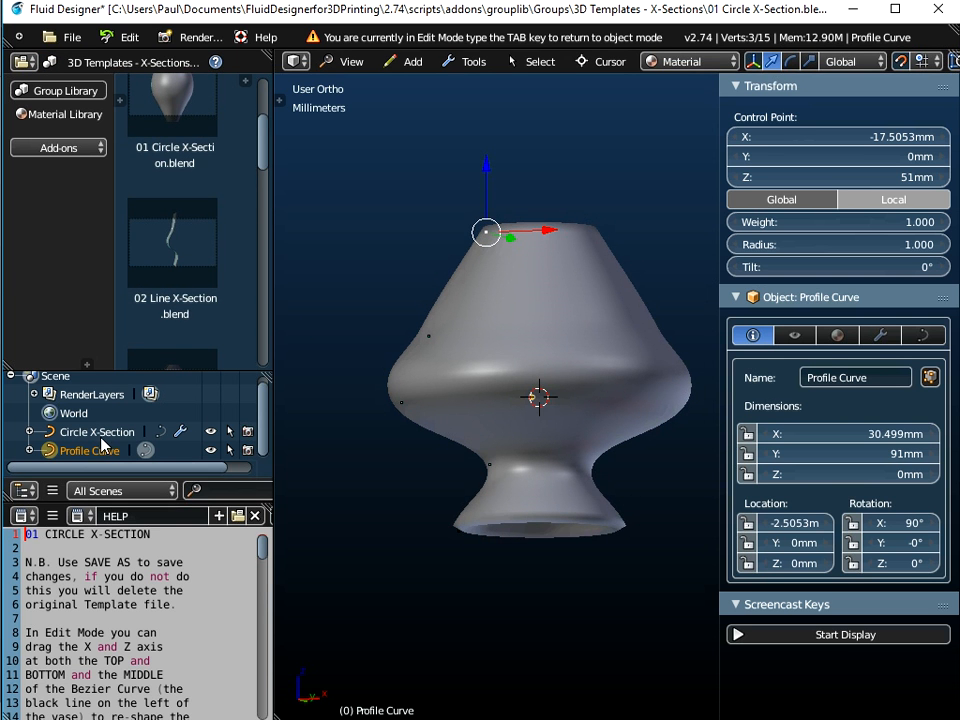
middle_click_drag(429, 349, 481, 374)
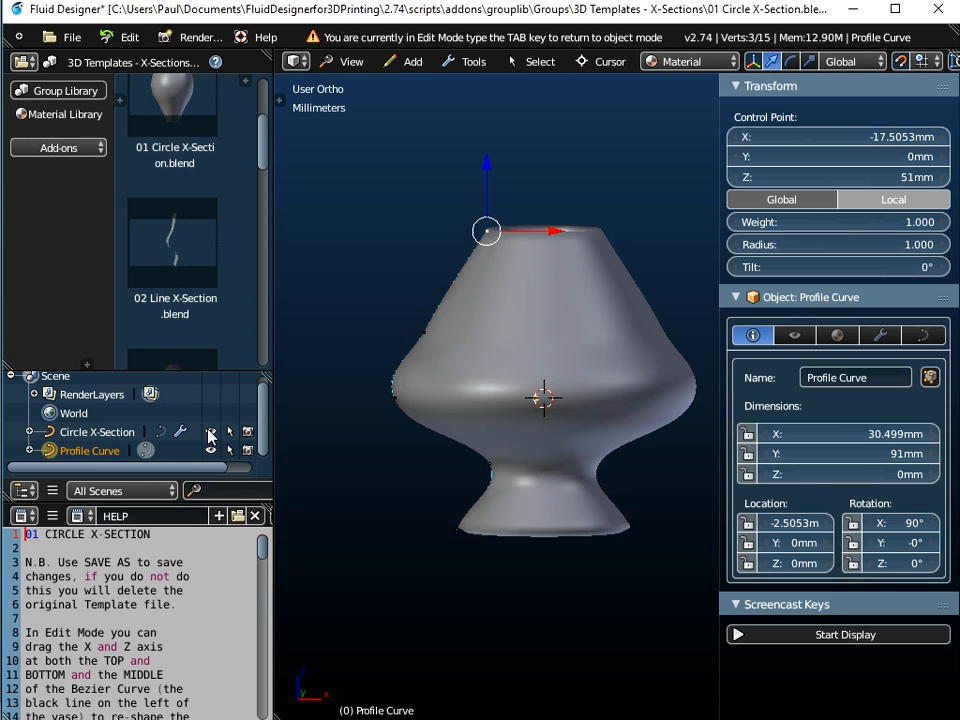
left_click(210, 433)
middle_click_drag(446, 364, 494, 208)
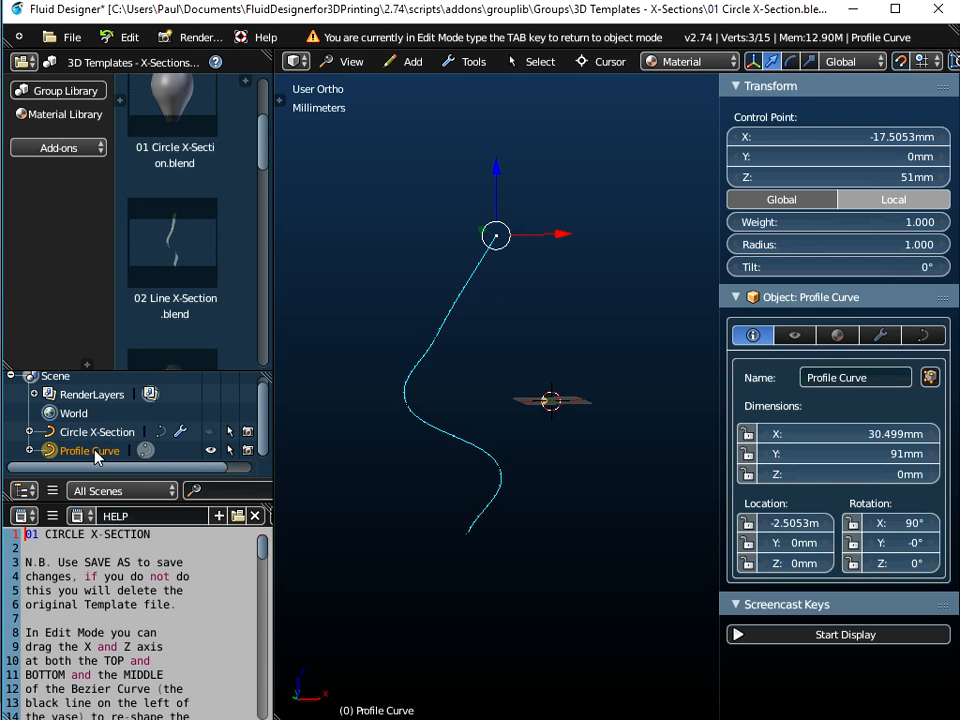
middle_click_drag(478, 347, 472, 381)
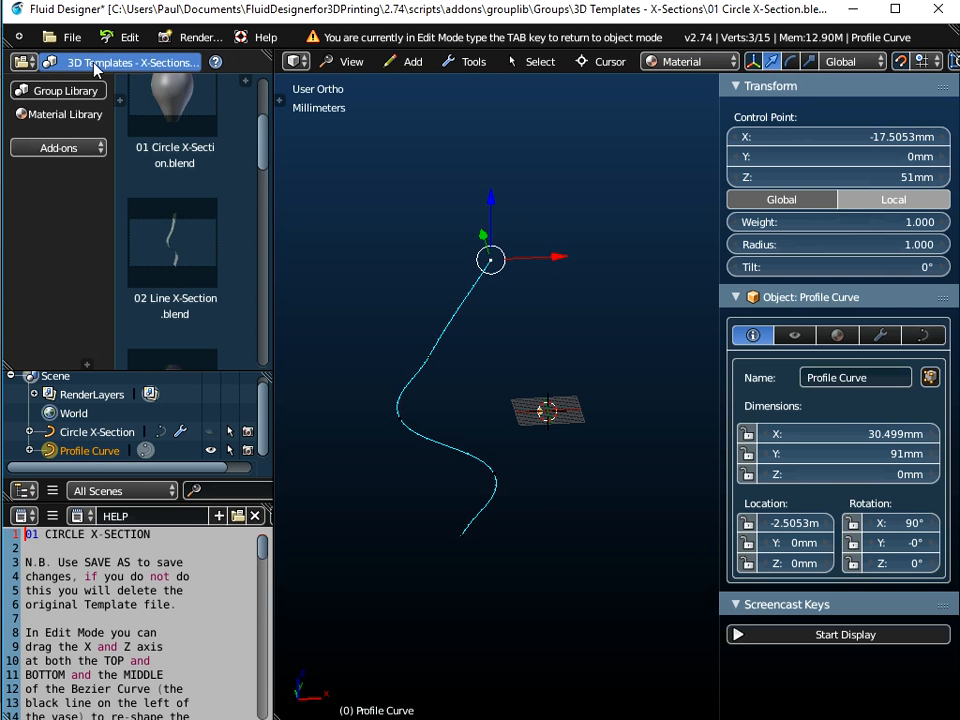
scroll(204, 210, "down", 3)
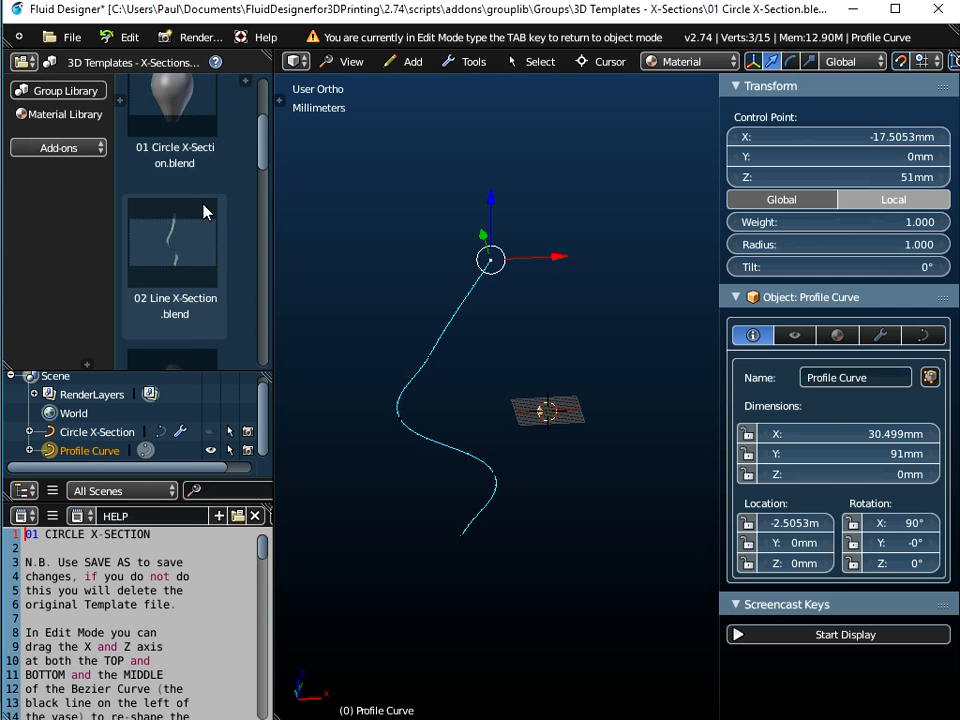
scroll(223, 221, "up", 5)
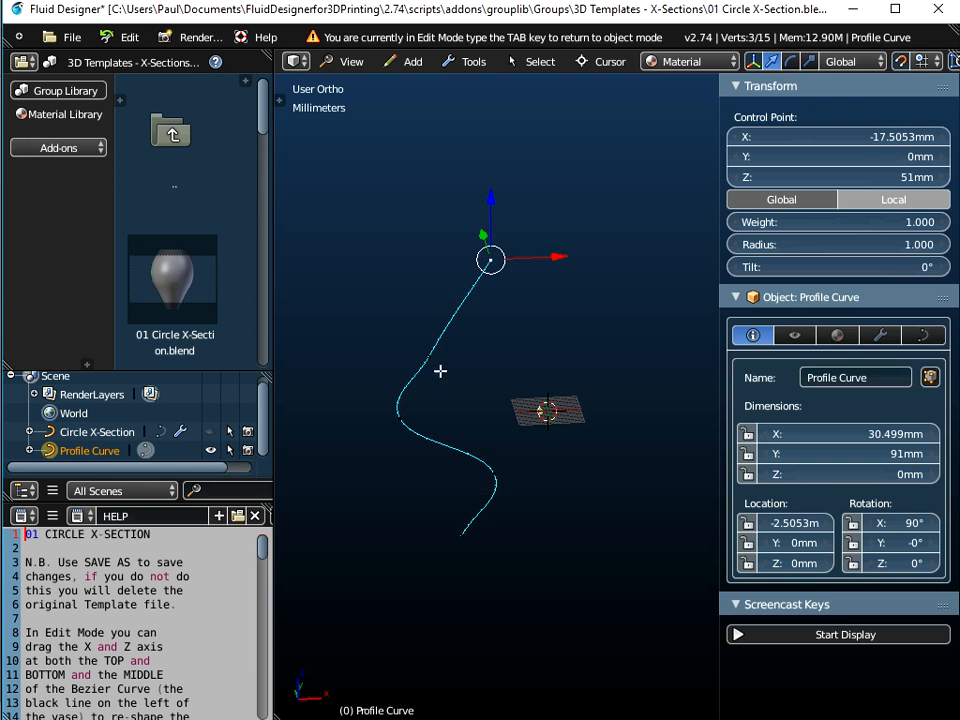
middle_click_drag(456, 347, 436, 420)
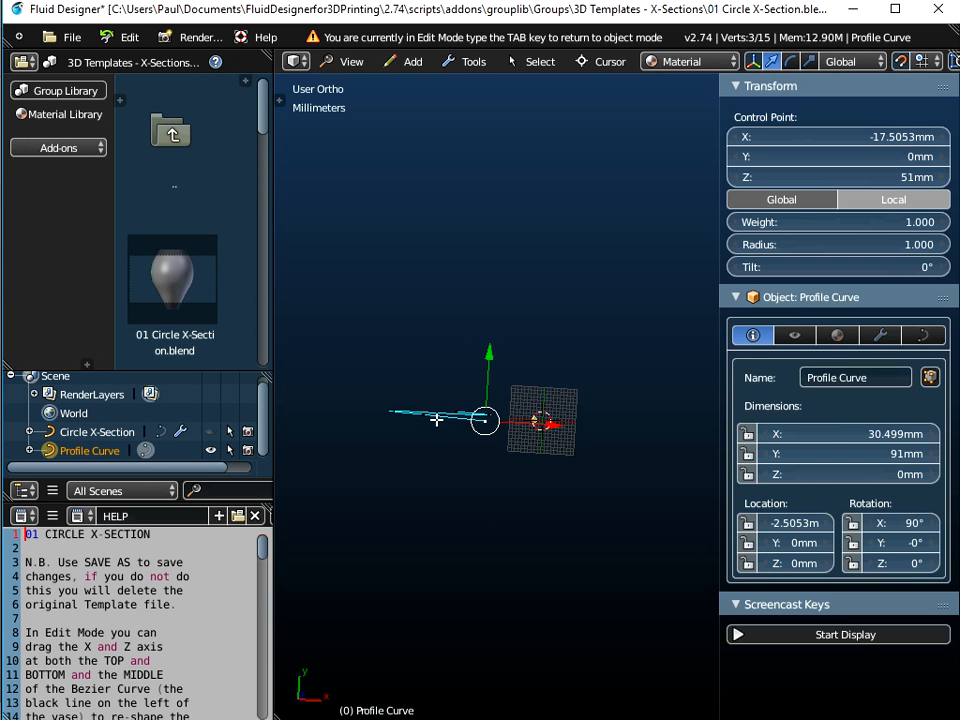
left_click(212, 434)
Toggle the Circle X-Section's visibility off and back on to compare the curve with the vase
middle_click_drag(476, 529, 463, 348)
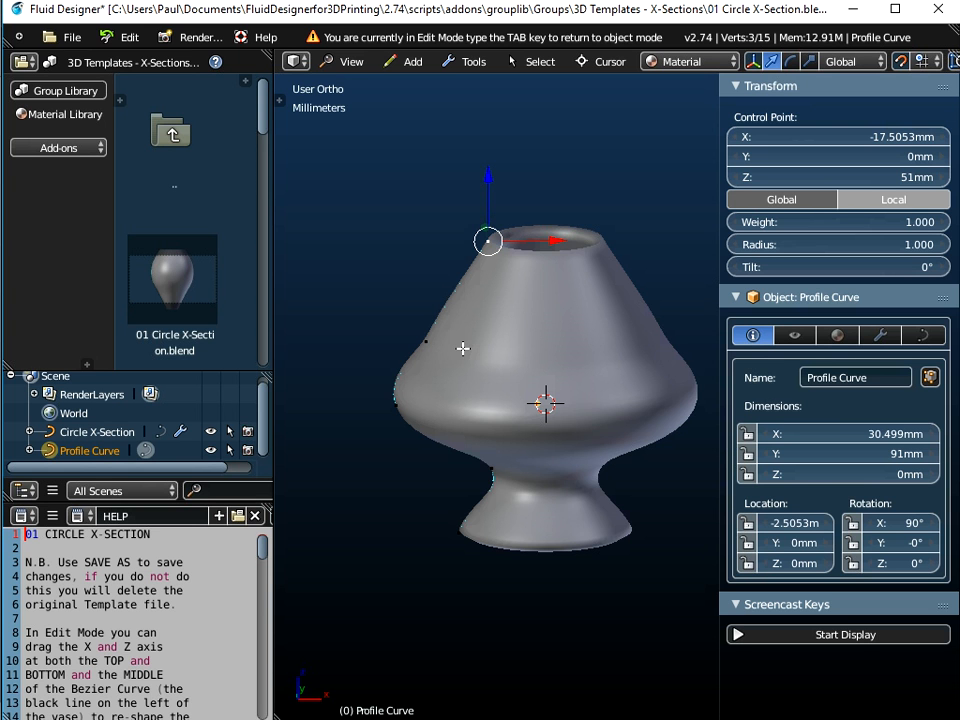
middle_click_drag(377, 328, 590, 289)
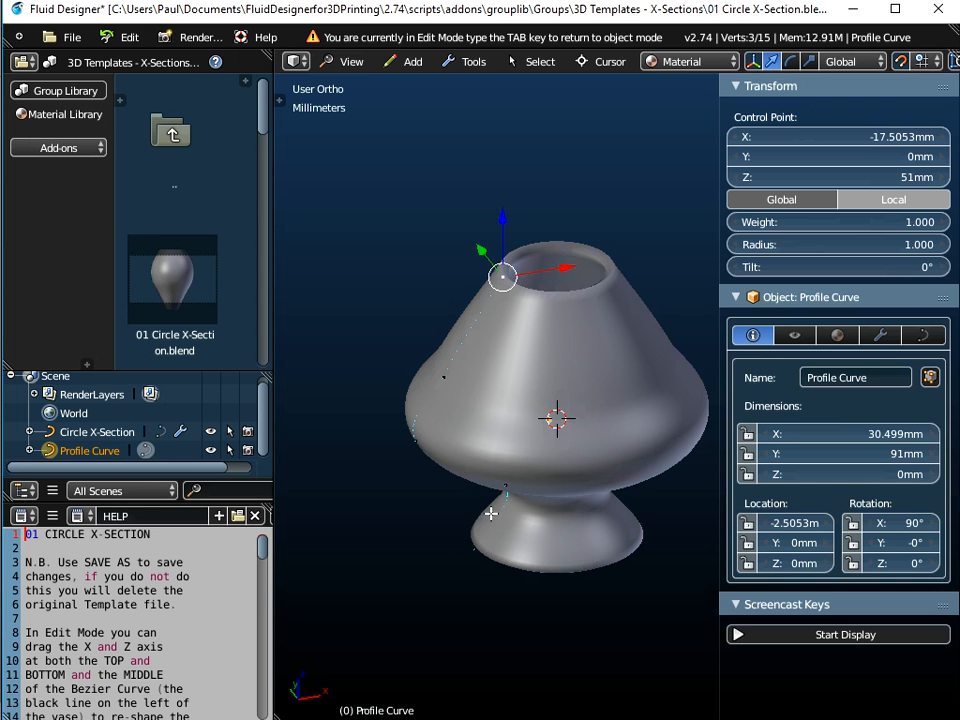
left_click(210, 431)
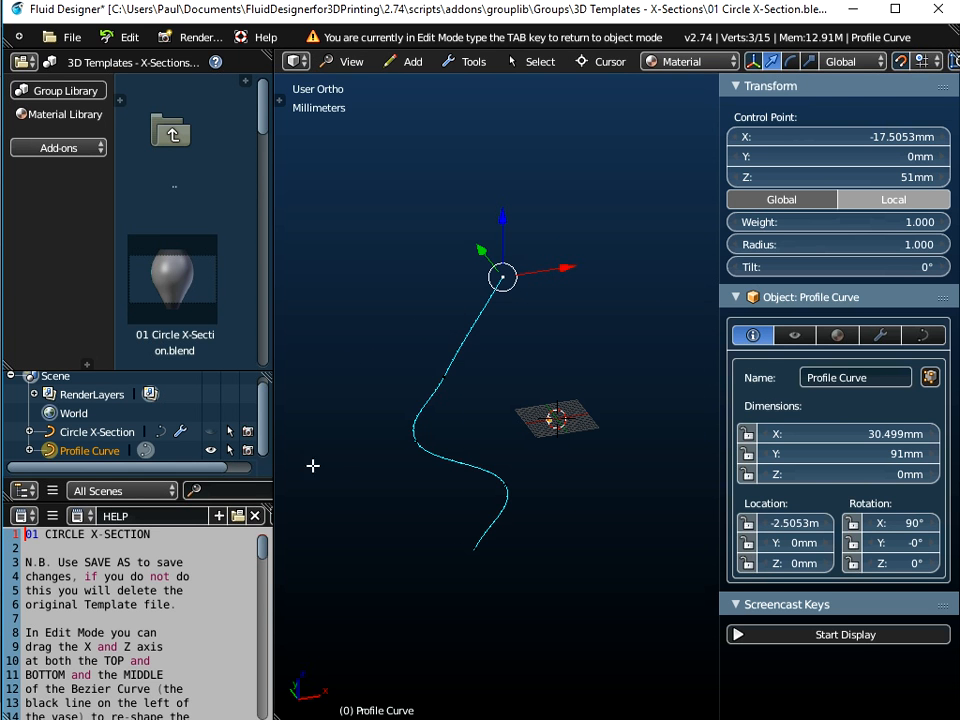
left_click(210, 431)
middle_click_drag(546, 315, 451, 312)
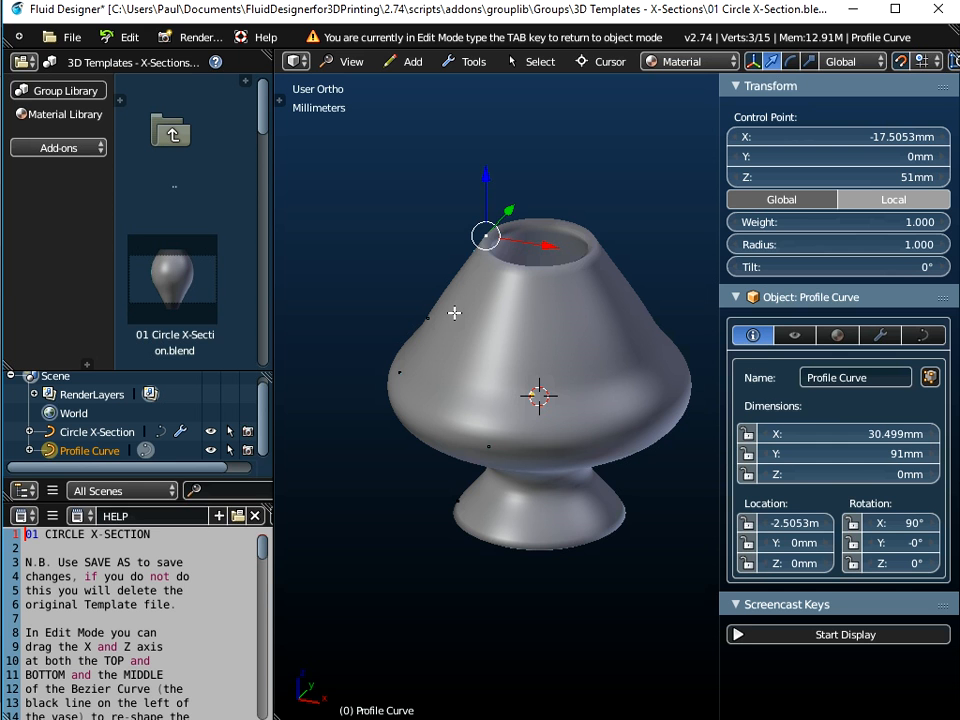
Select the Circle X-Section object
left_click(104, 431)
left_click(108, 451)
left_click(88, 432)
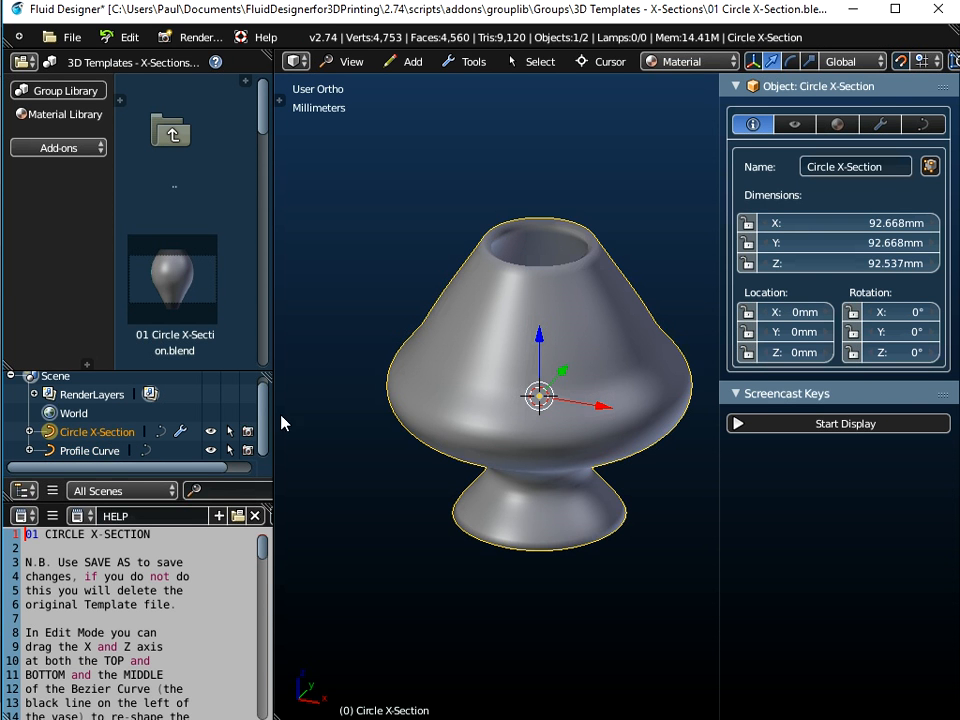
Select the Profile Curve, enter edit mode, select all its control points and set their handle type to Vector
left_click(103, 450)
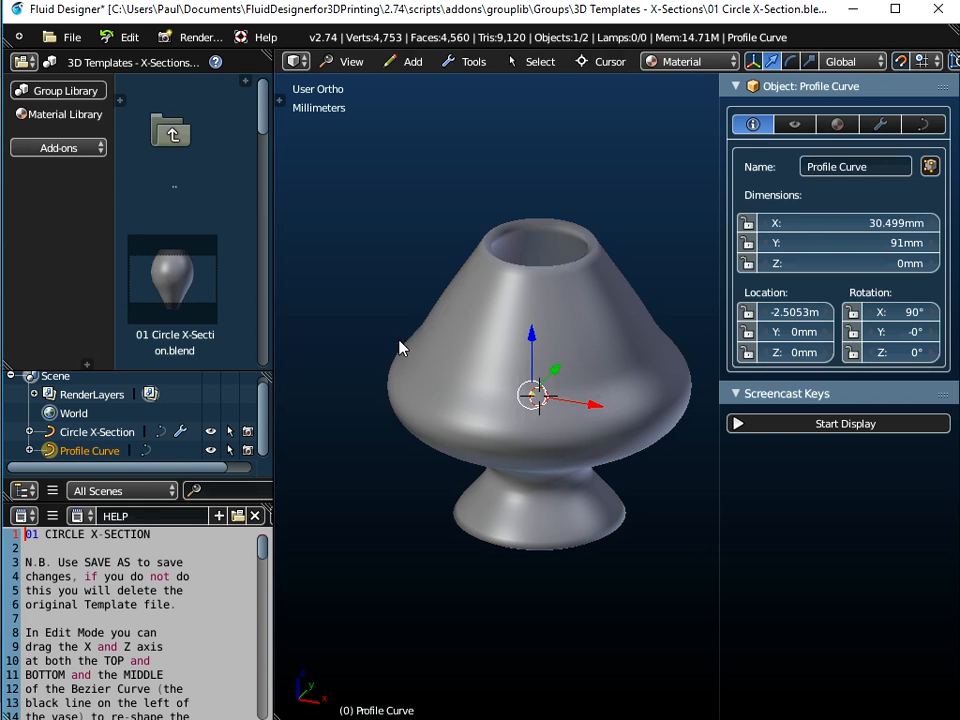
key("a")
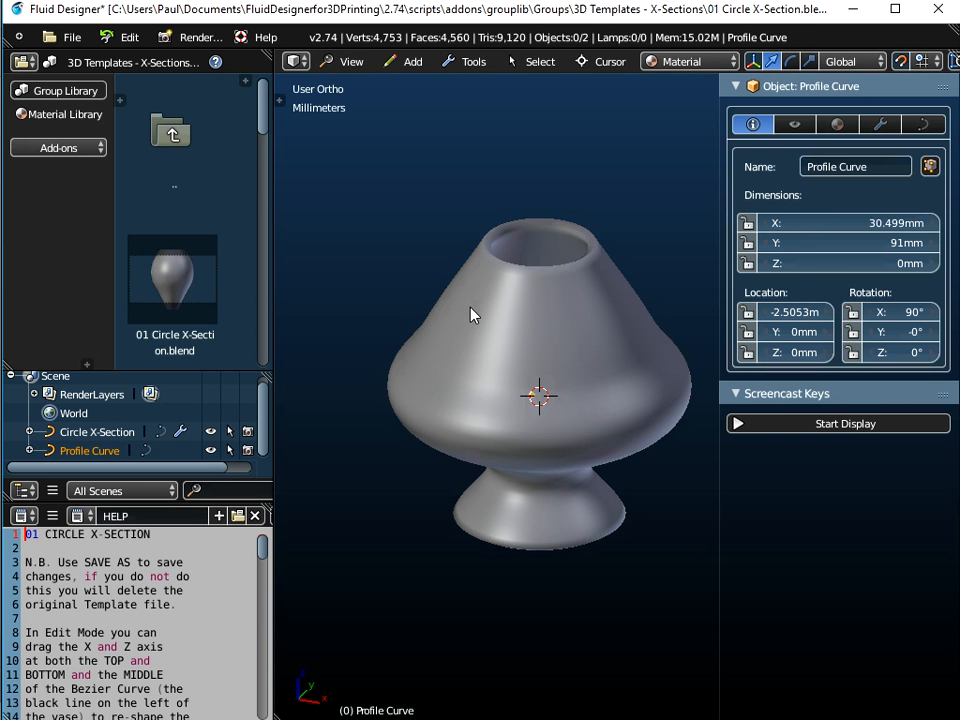
key("Tab")
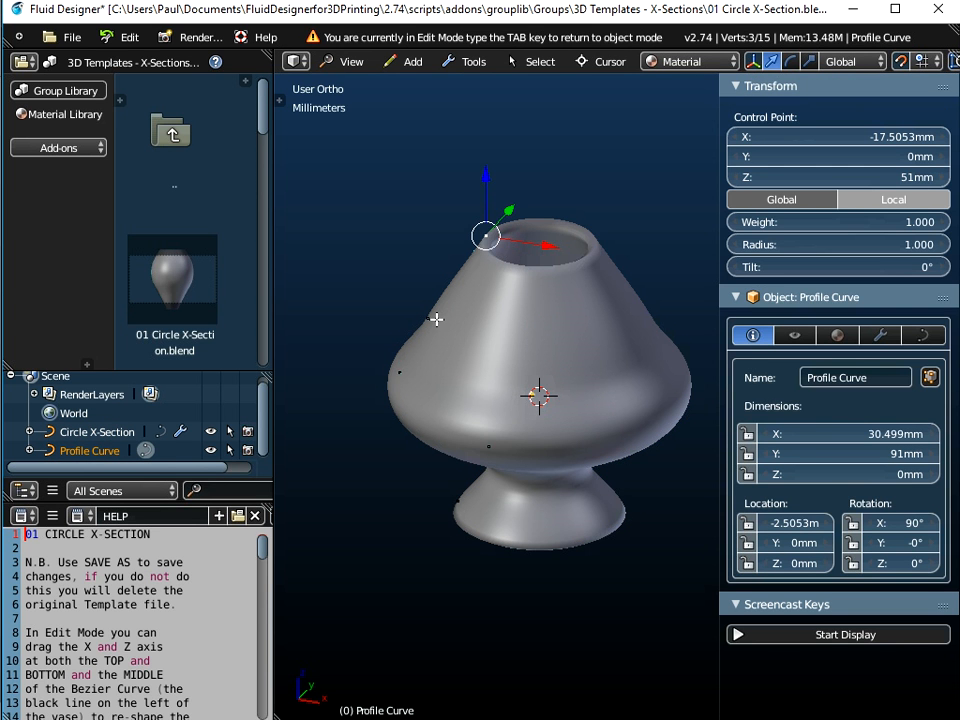
key("a")
key("a")
middle_click_drag(422, 386, 487, 352)
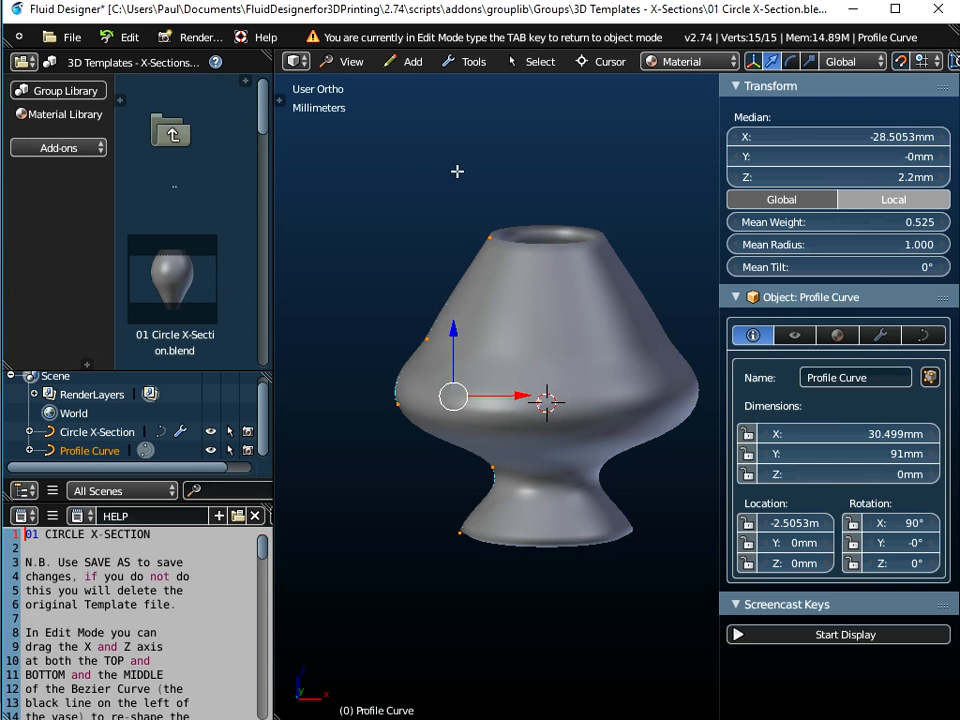
right_click(425, 157)
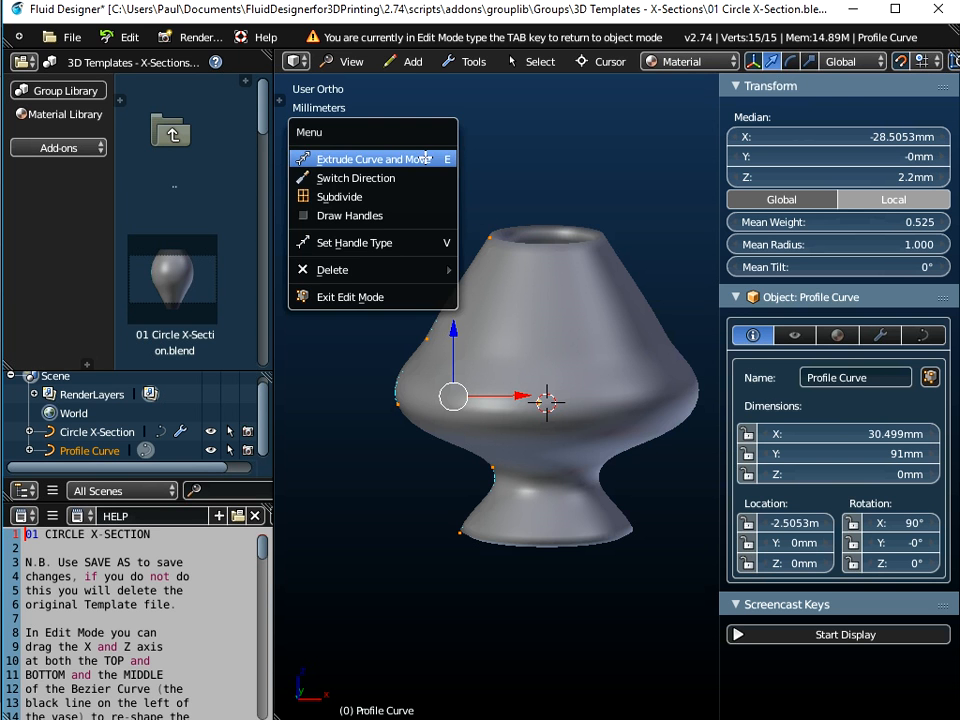
left_click(388, 243)
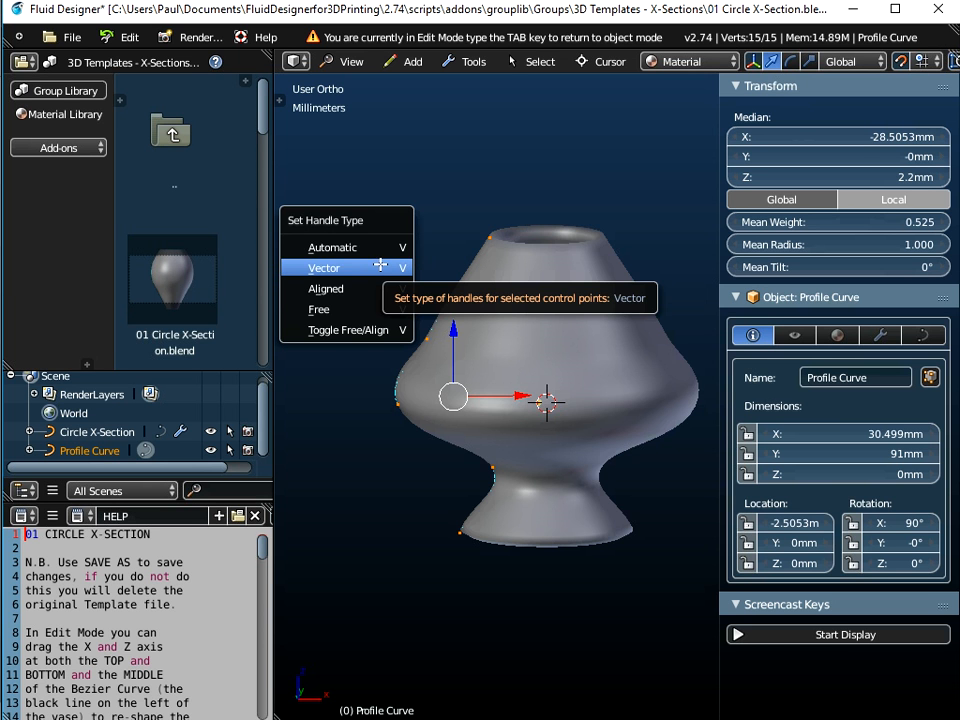
left_click(381, 267)
middle_click_drag(388, 272, 499, 551)
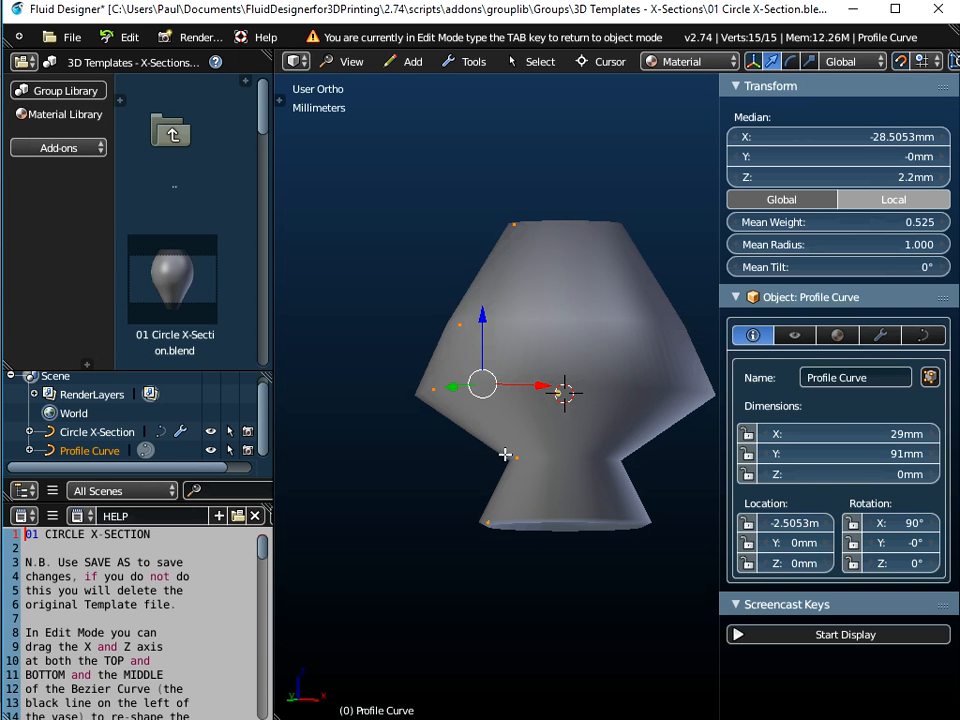
Raise the middle control point to about Z 31 mm and pull the top control point up to about Z 72 mm
right_click(459, 324)
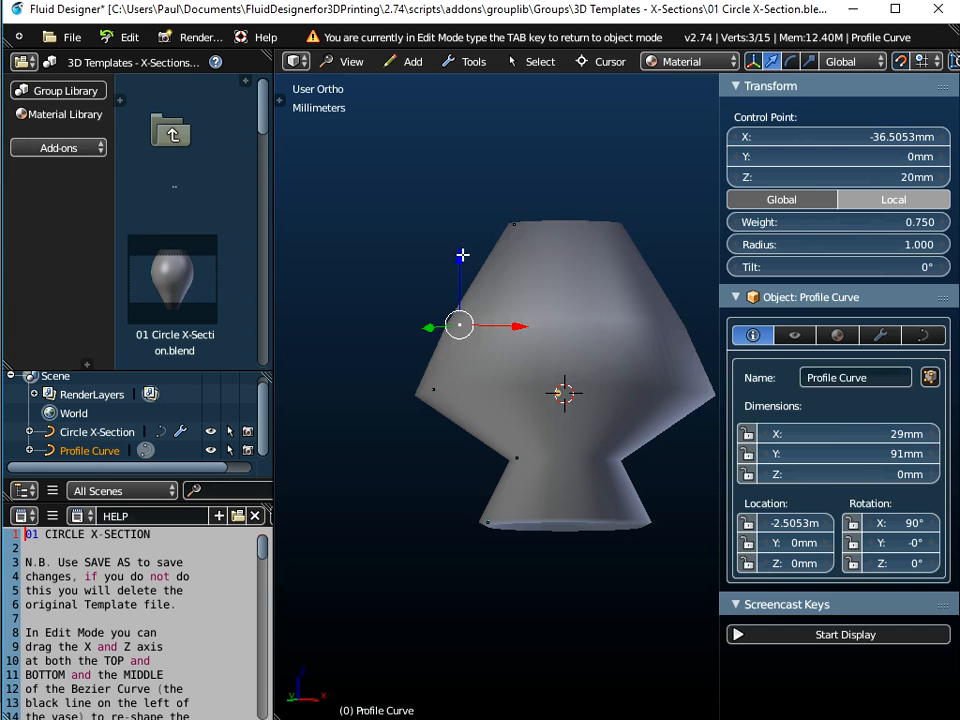
key("g")
key("z")
left_click(469, 220)
right_click(514, 224)
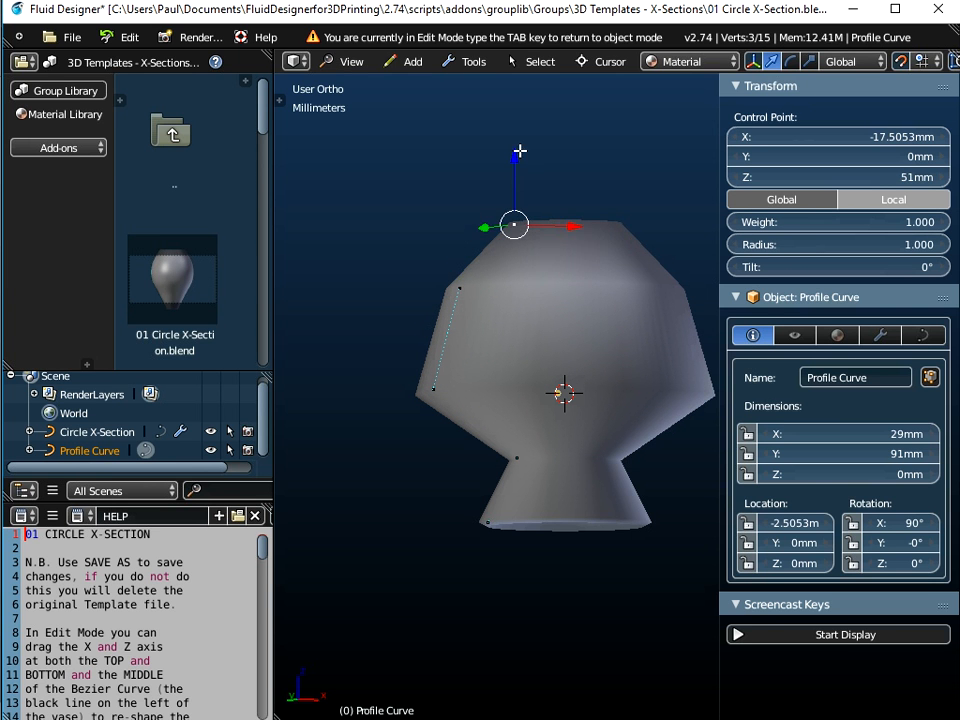
left_click_drag(519, 152, 526, 84)
left_click(526, 84)
Move the middle control point inward along X to about -22.5 mm
right_click(459, 287)
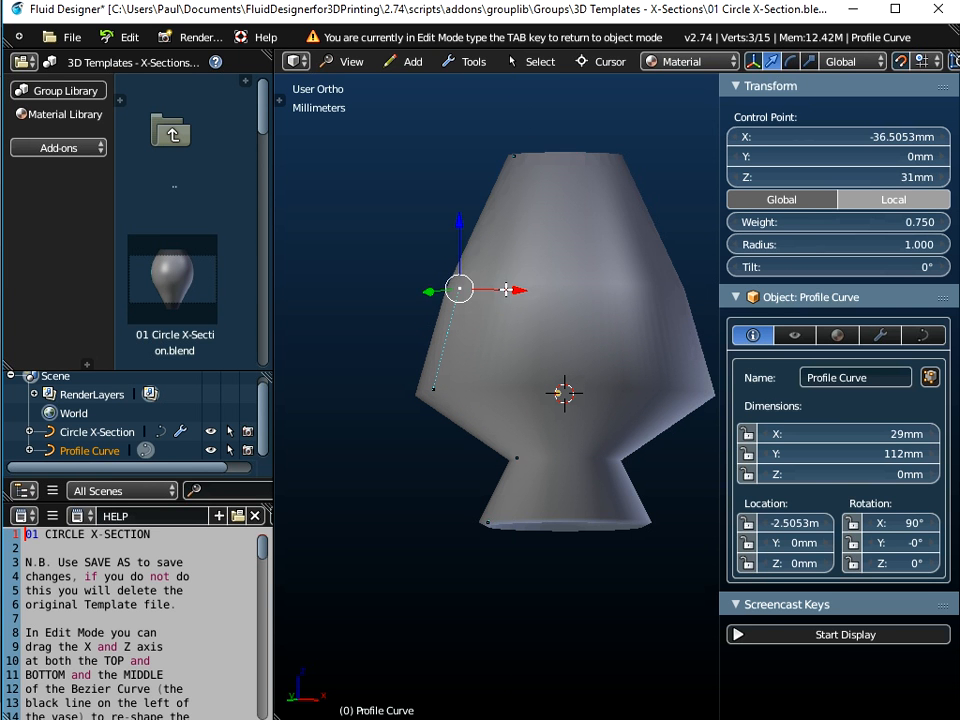
key("g")
key("x")
left_click(546, 284)
middle_click_drag(546, 284, 499, 405)
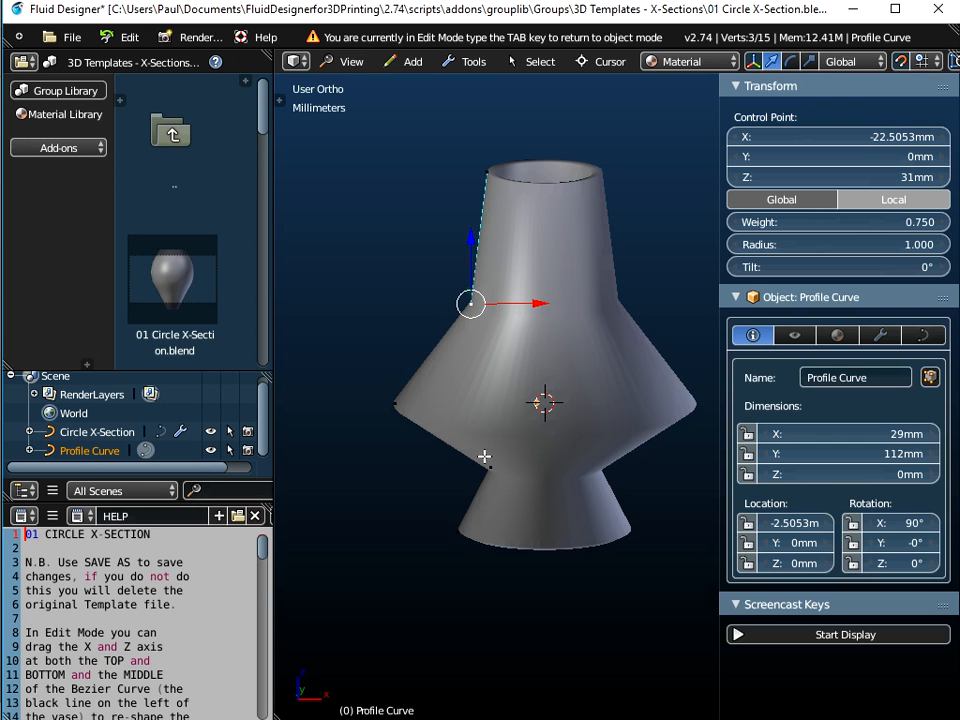
Select all the Profile Curve's control points, set their handle type back to Automatic and leave edit mode
left_click(408, 61)
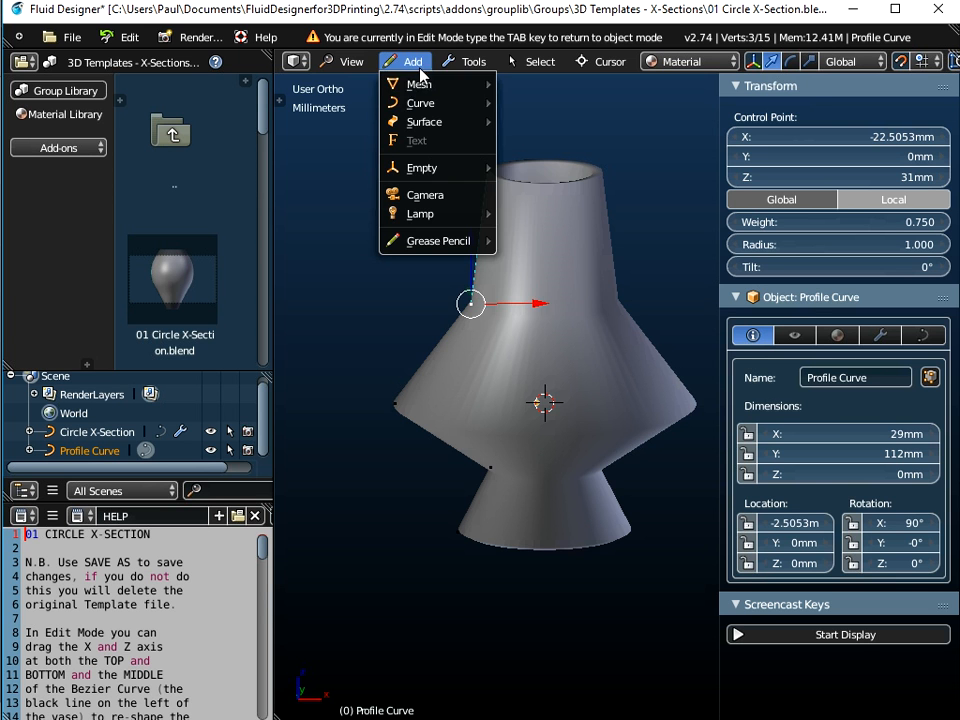
mouse_move(470, 103)
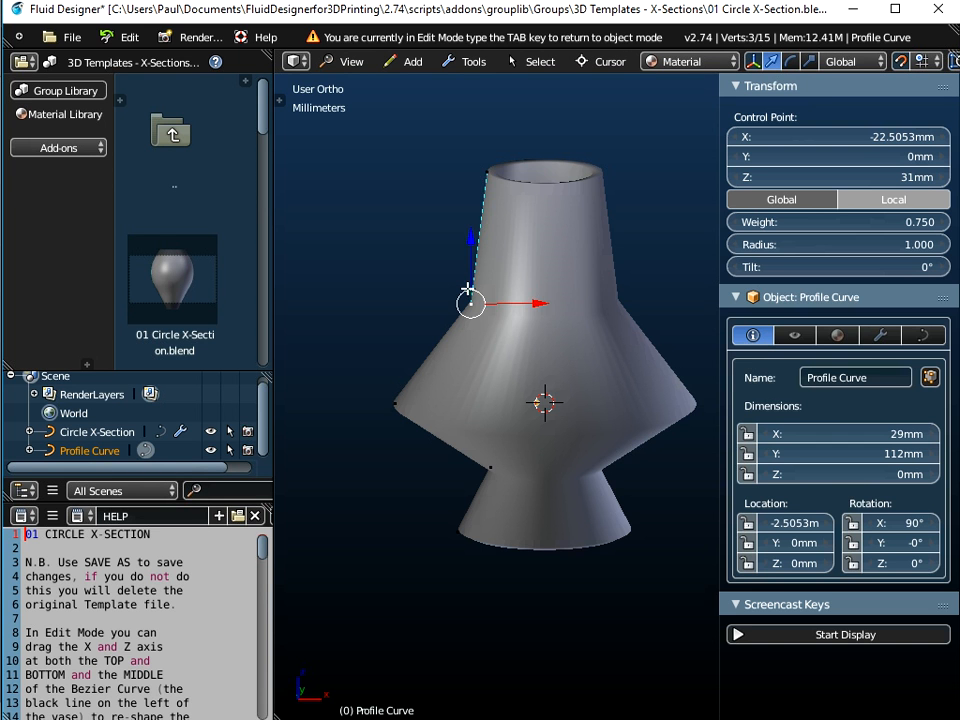
key("a")
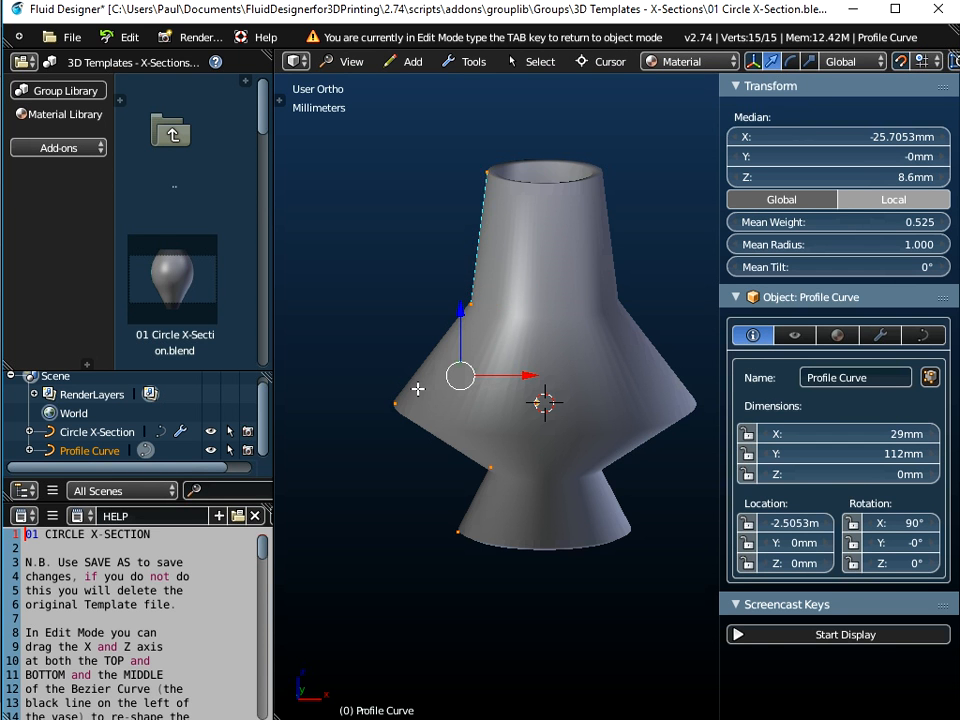
middle_click_drag(466, 296, 432, 356)
right_click(431, 294)
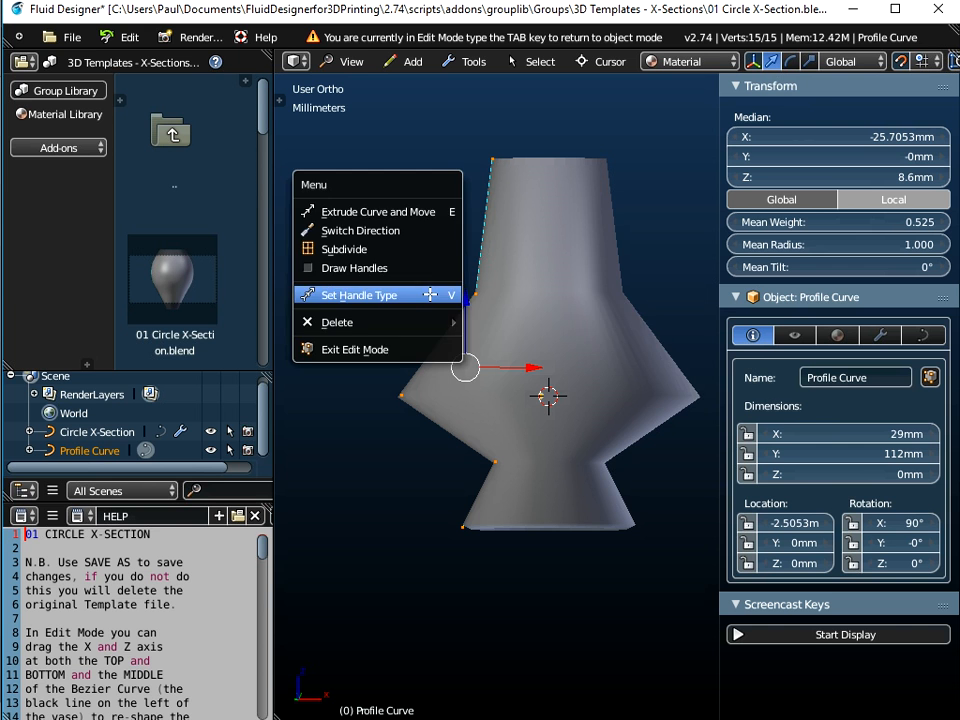
left_click(429, 294)
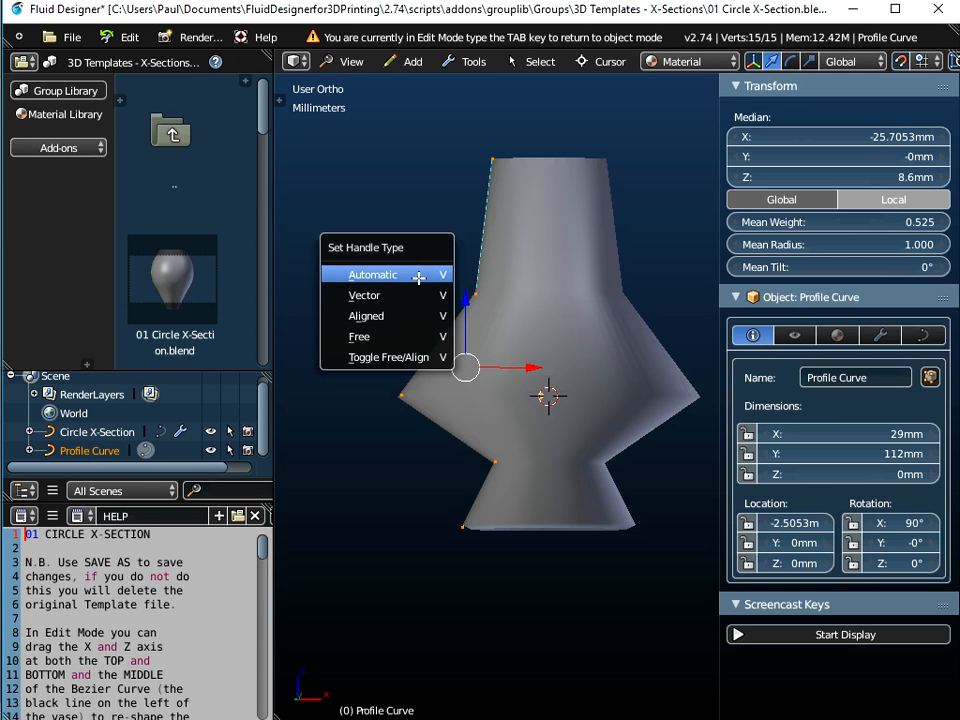
left_click(421, 276)
middle_click_drag(420, 278, 482, 385)
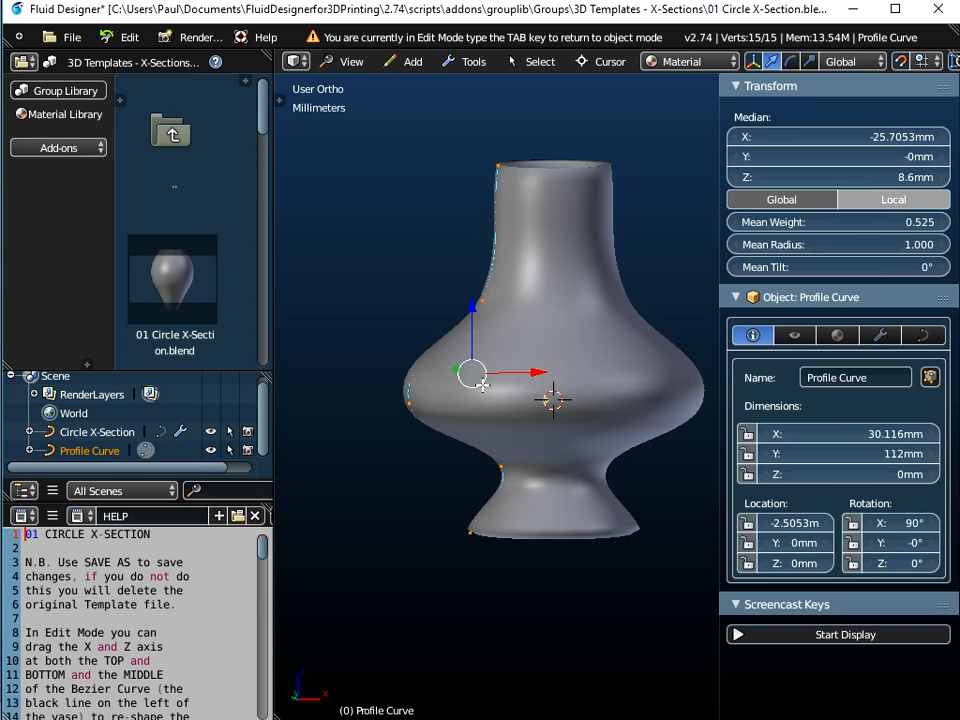
key("Tab")
Select the Circle X-Section object and convert it to a mesh
right_click(565, 302)
middle_click_drag(565, 302, 504, 501)
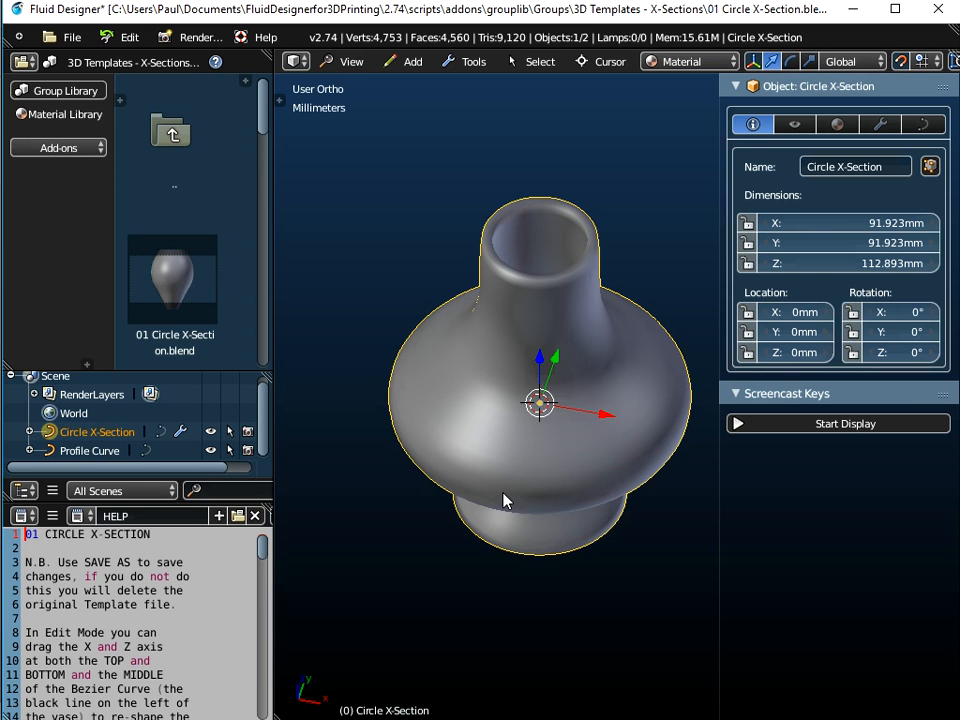
left_click(467, 61)
mouse_move(493, 84)
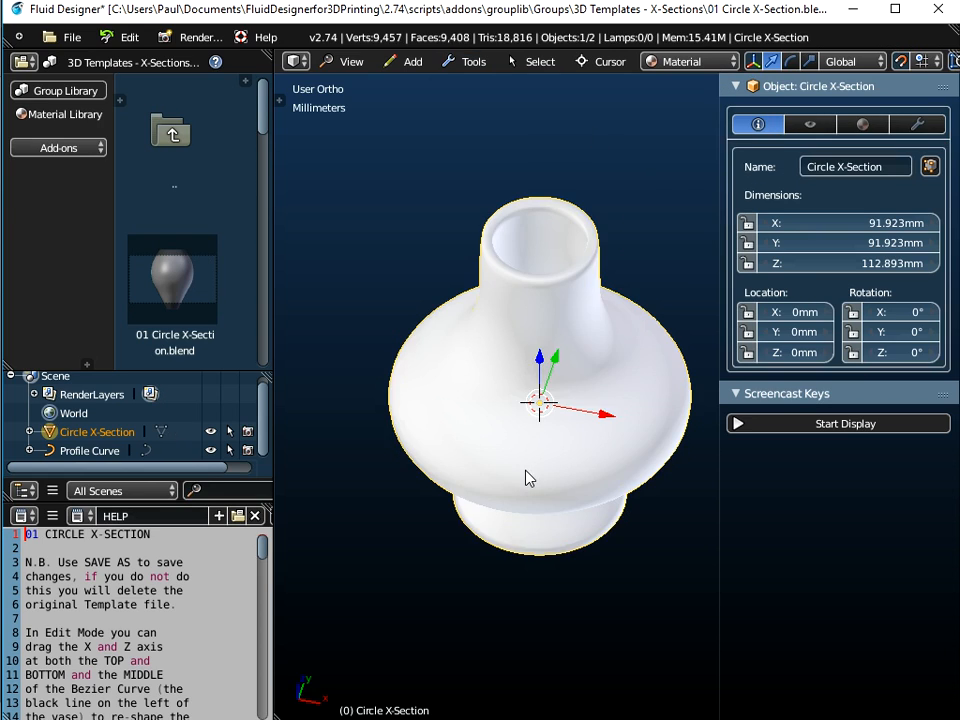
Examine the converted vase's mesh wireframe in edit mode from different distances
key("Tab")
middle_click_drag(529, 478, 529, 400)
scroll(557, 358, "up", 4)
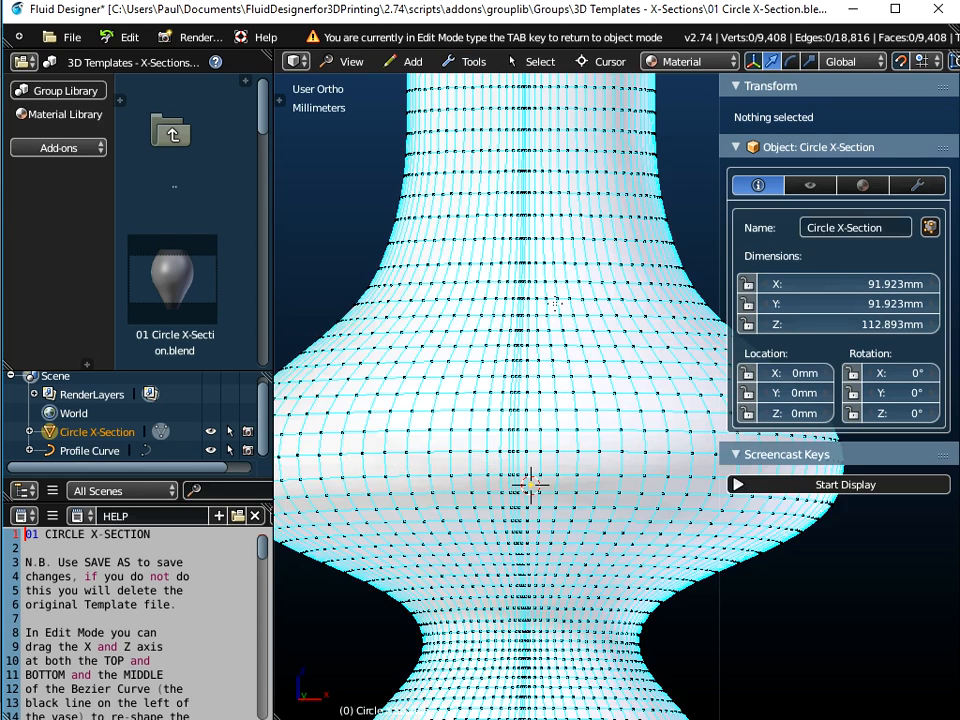
scroll(555, 303, "up", 3)
scroll(555, 303, "down", 6)
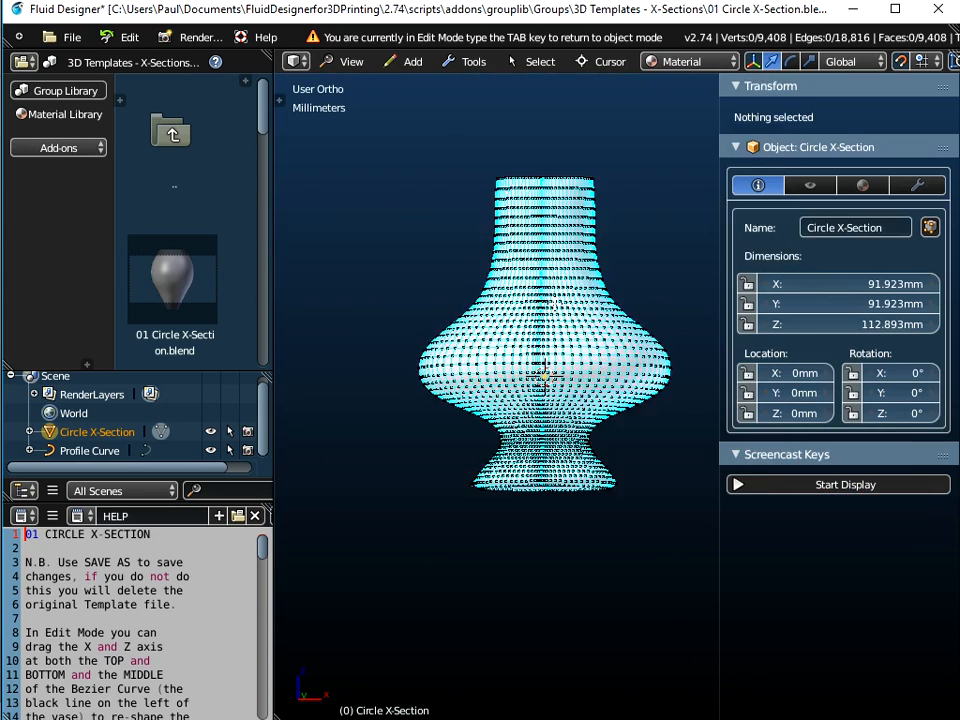
middle_click_drag(555, 303, 532, 400)
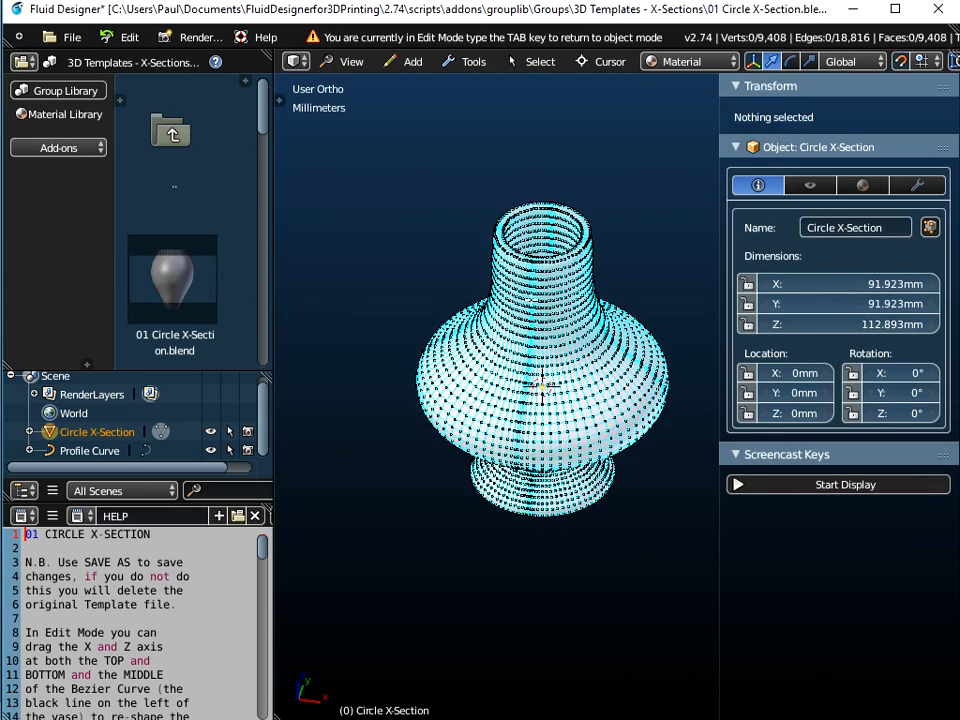
scroll(530, 271, "up", 5)
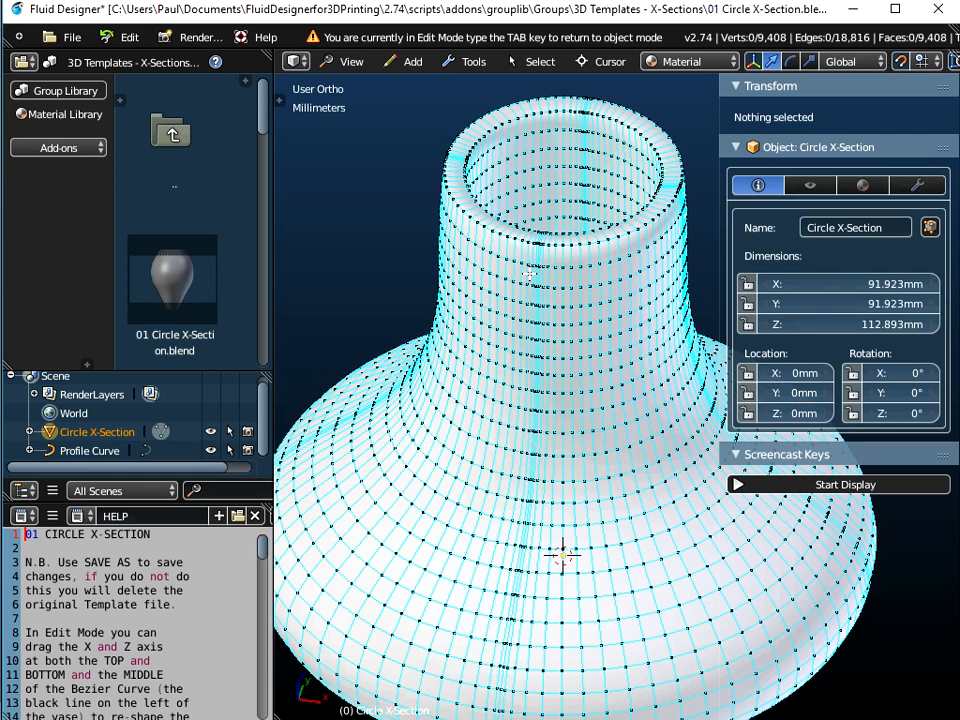
key("Tab")
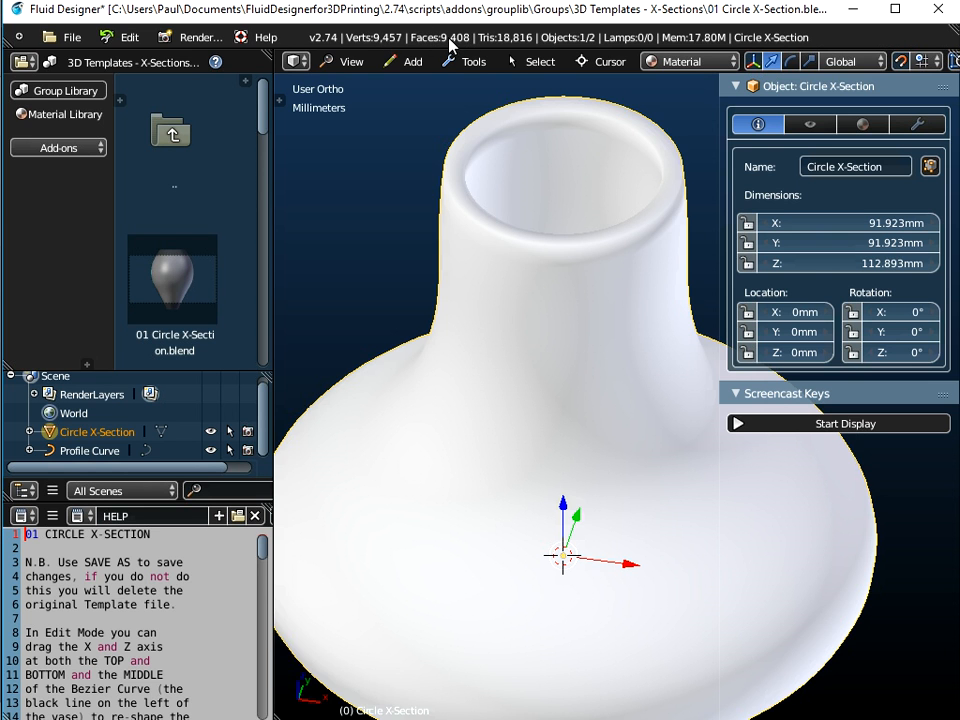
scroll(553, 332, "down", 3)
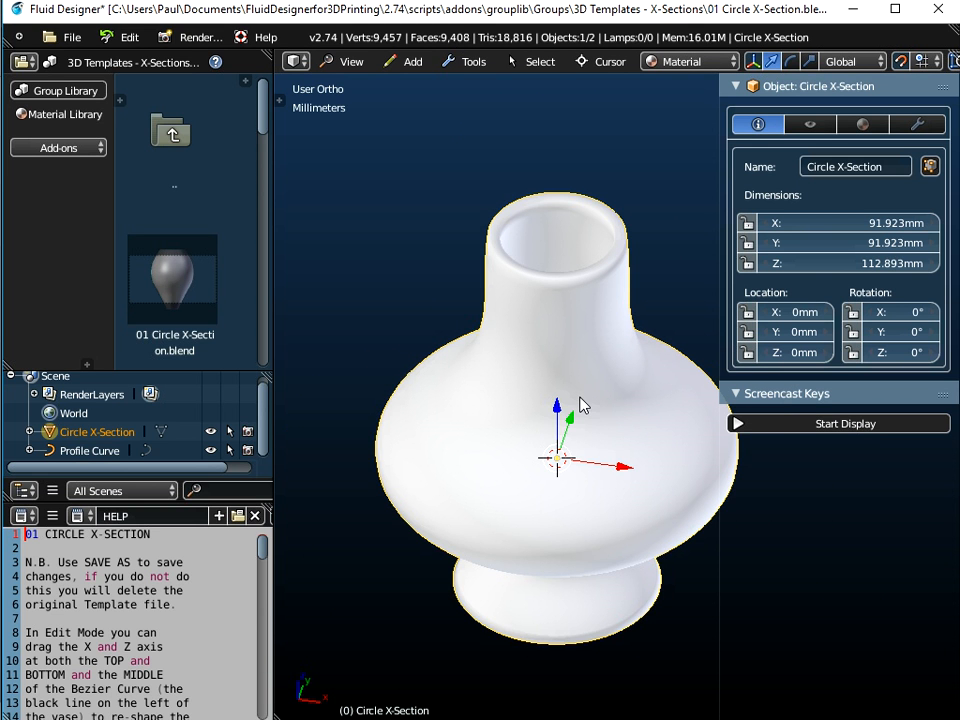
Undo the mesh conversion of the Circle X-Section
key("ctrl+z")
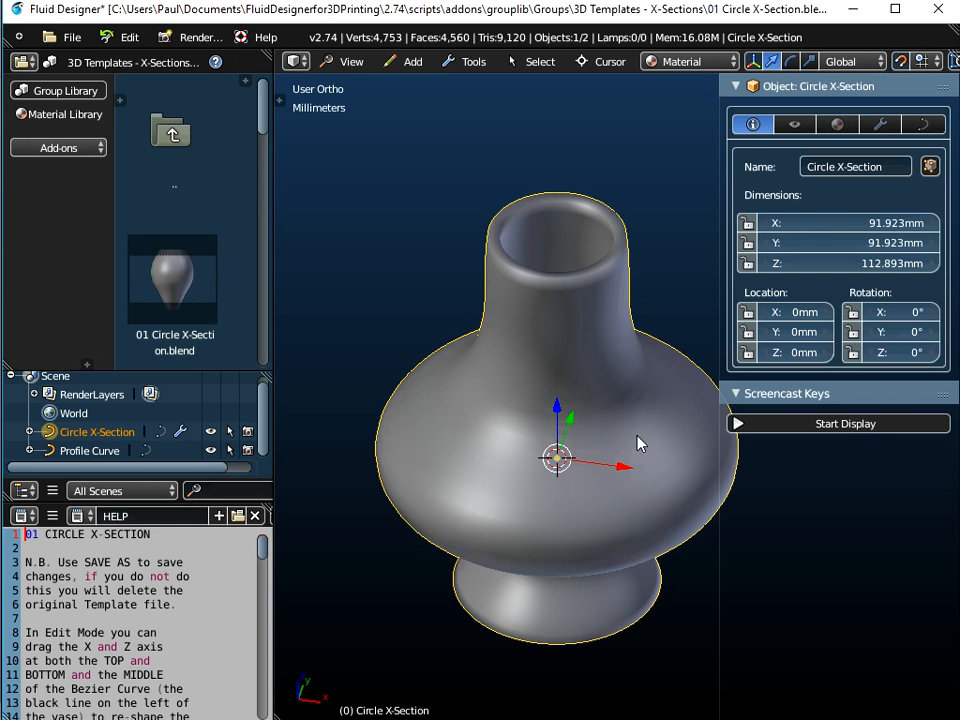
middle_click_drag(575, 478, 507, 428)
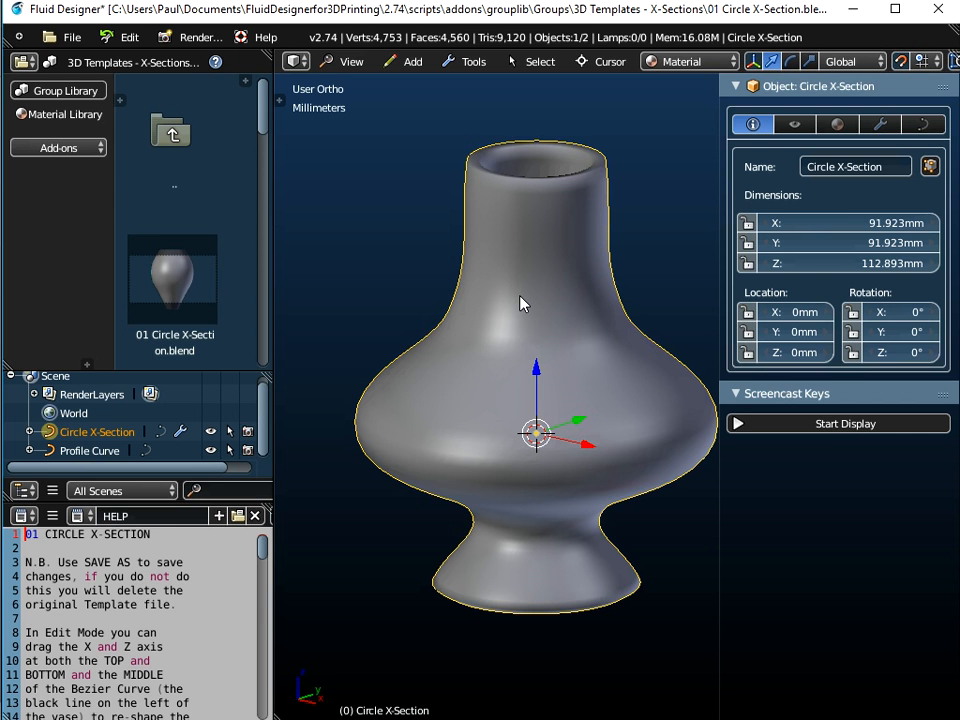
In the Circle X-Section's edit mode, set the spline type to NURBS using the operator search
key("Tab")
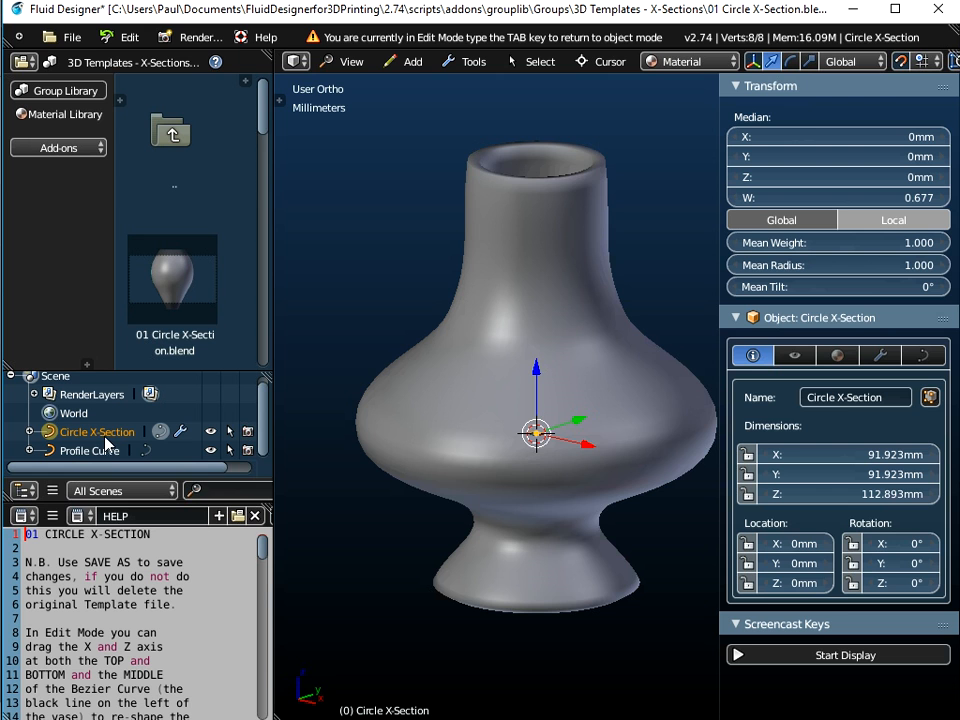
middle_click_drag(551, 345, 567, 314)
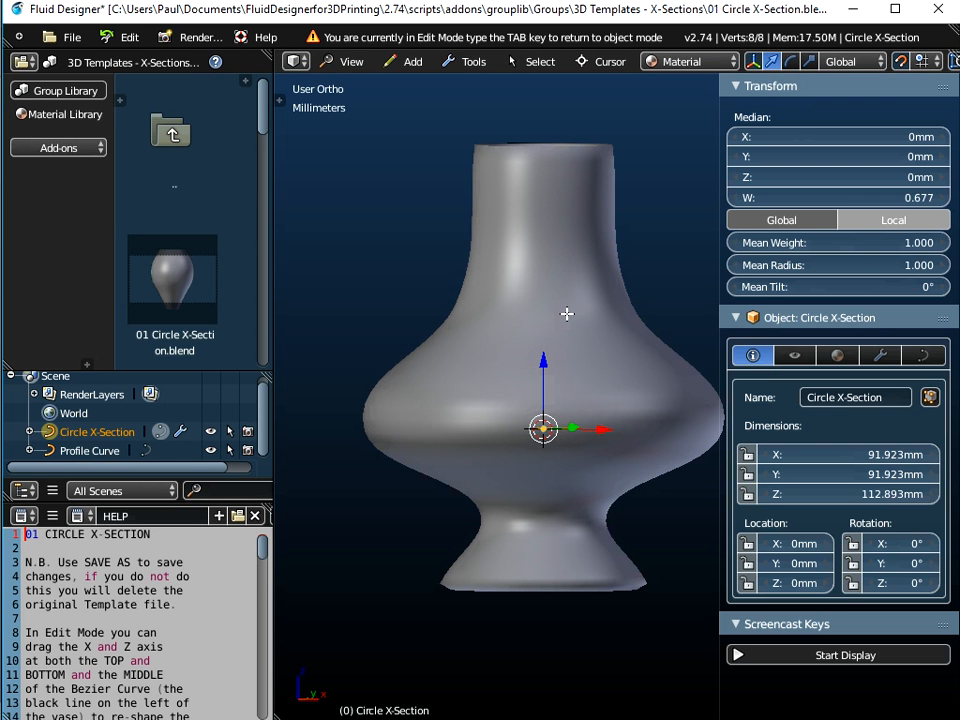
key("space")
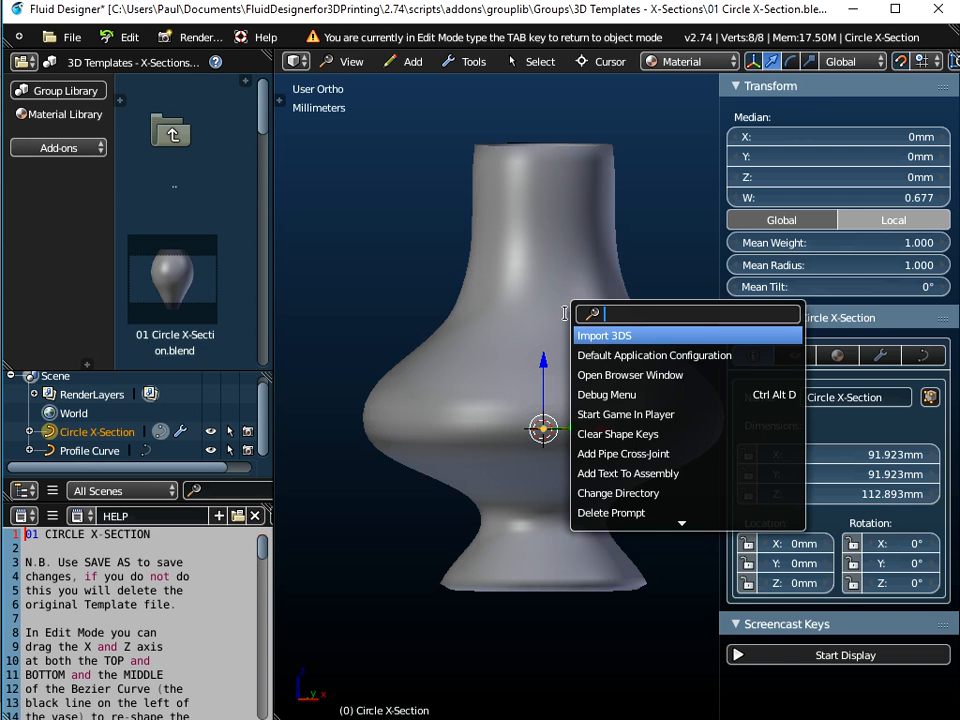
type("se")
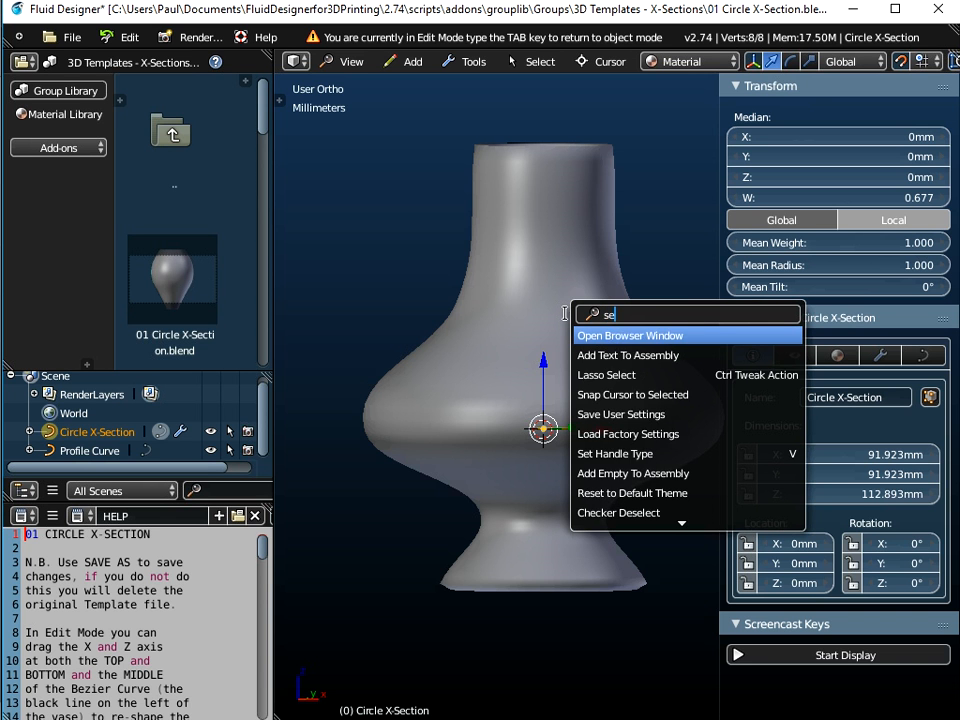
type("t spline")
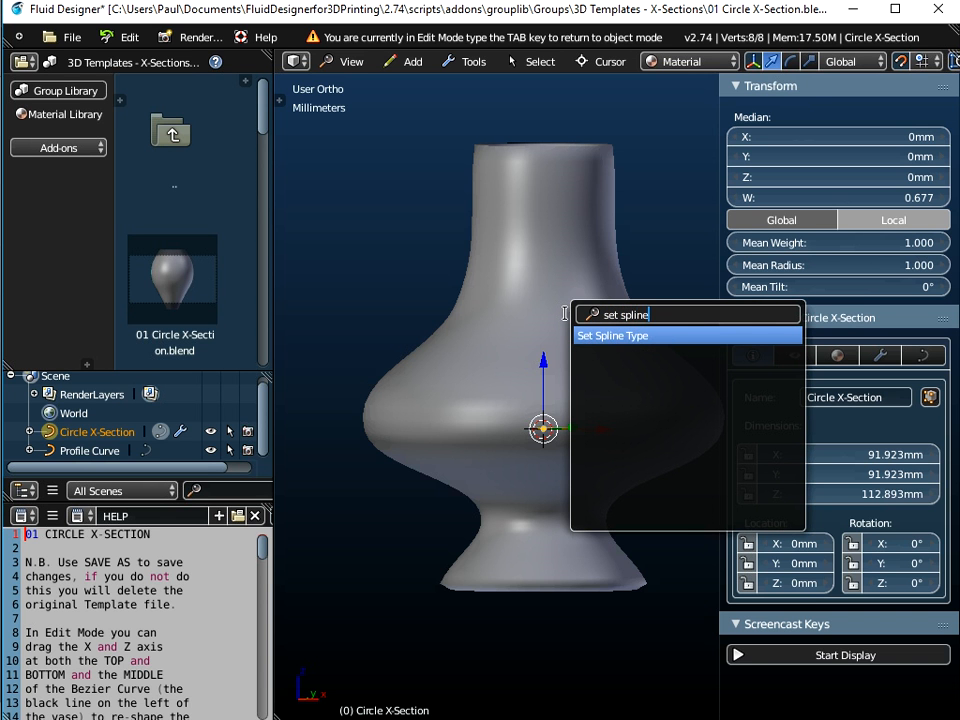
left_click(624, 338)
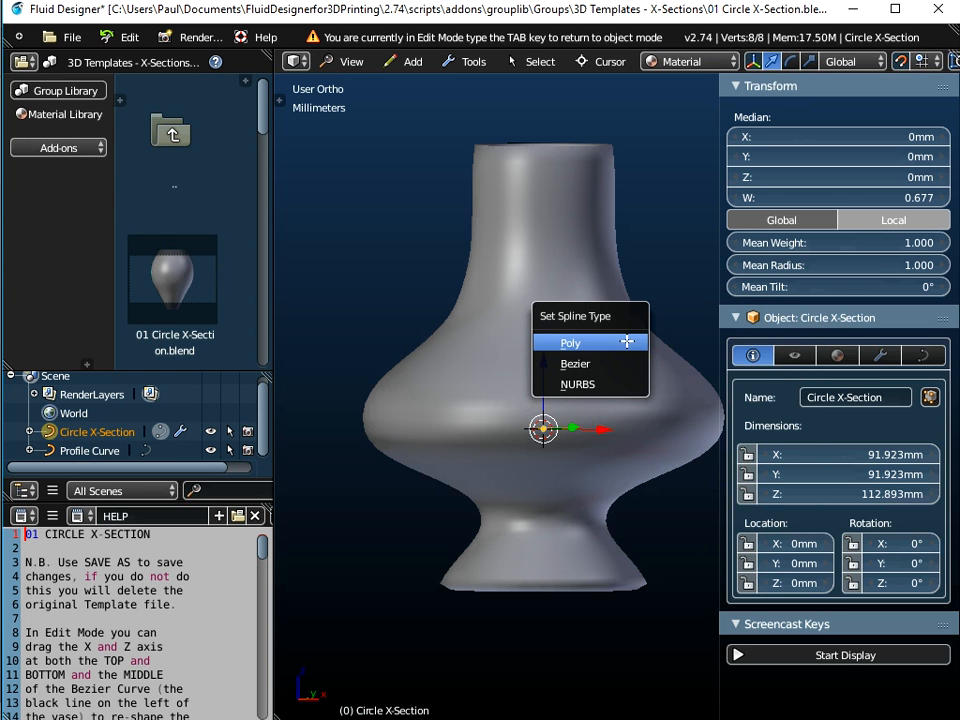
left_click(578, 385)
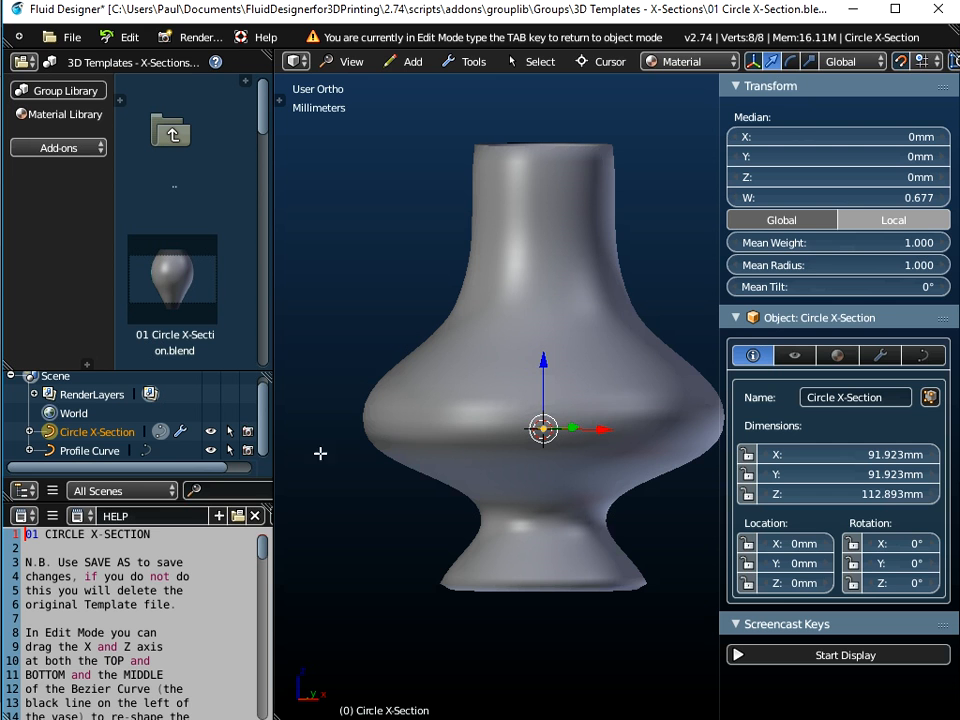
Select the Profile Curve, enter its edit mode, and set its spline type to NURBS using the operator search
left_click(99, 452)
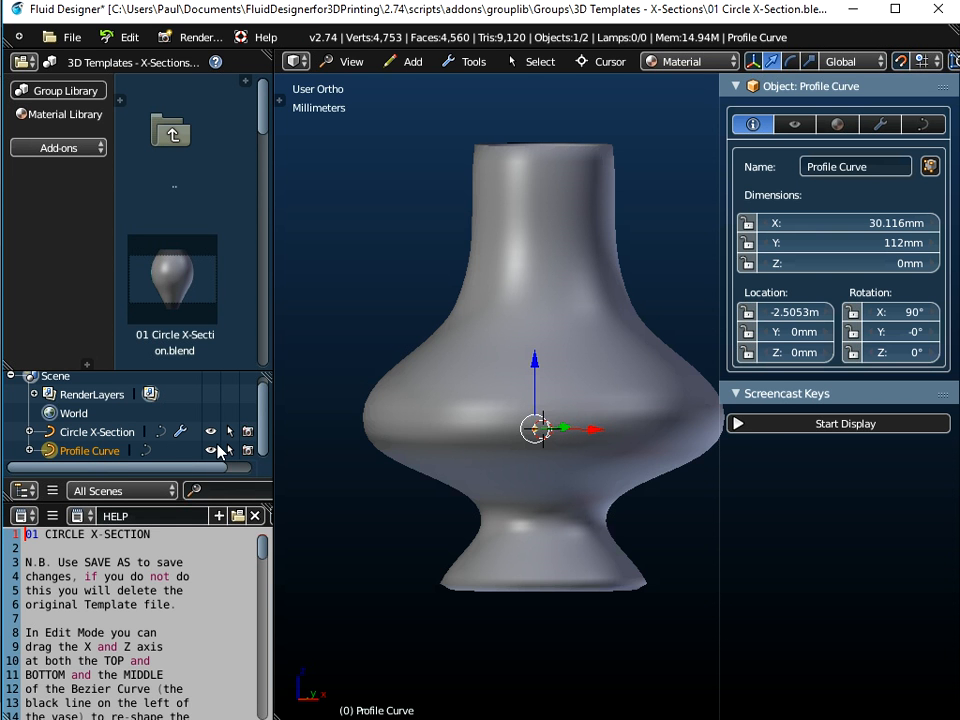
middle_click_drag(470, 395, 592, 388)
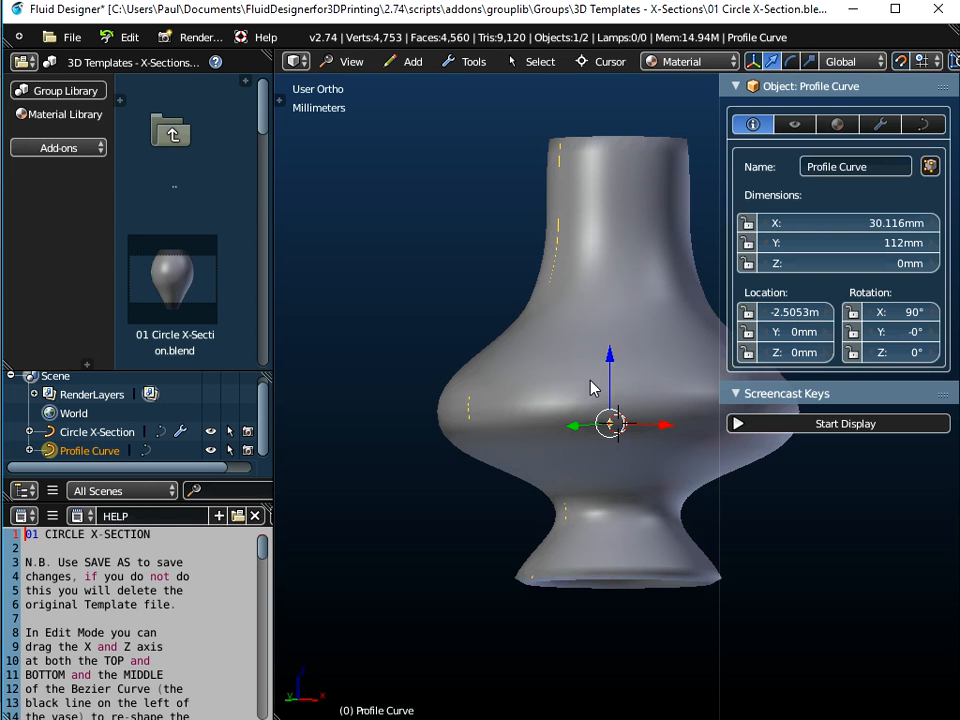
key("Tab")
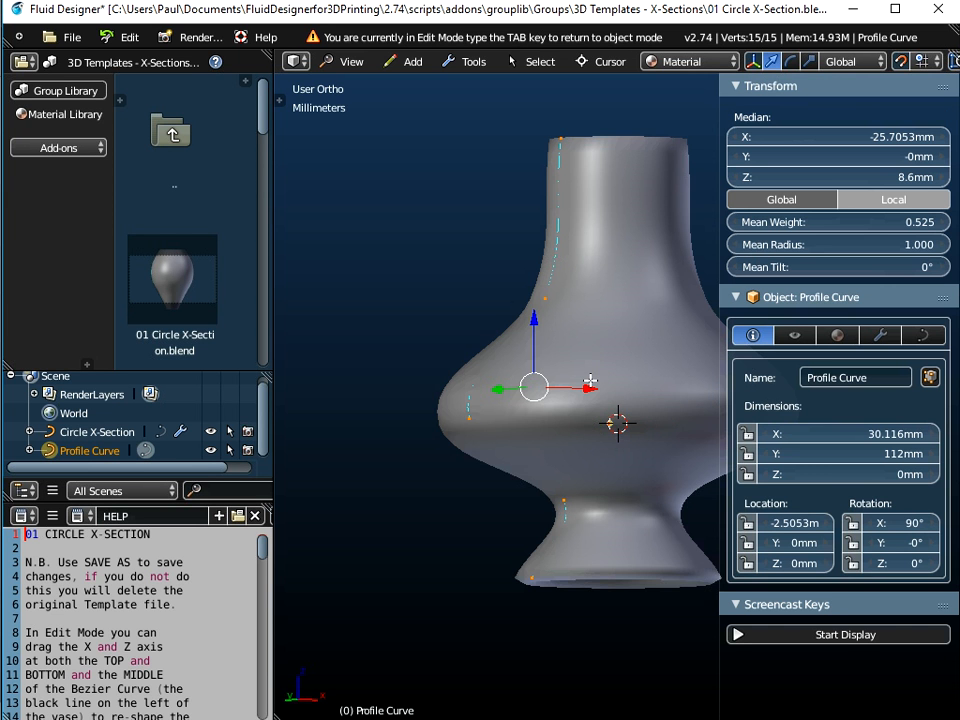
key("space")
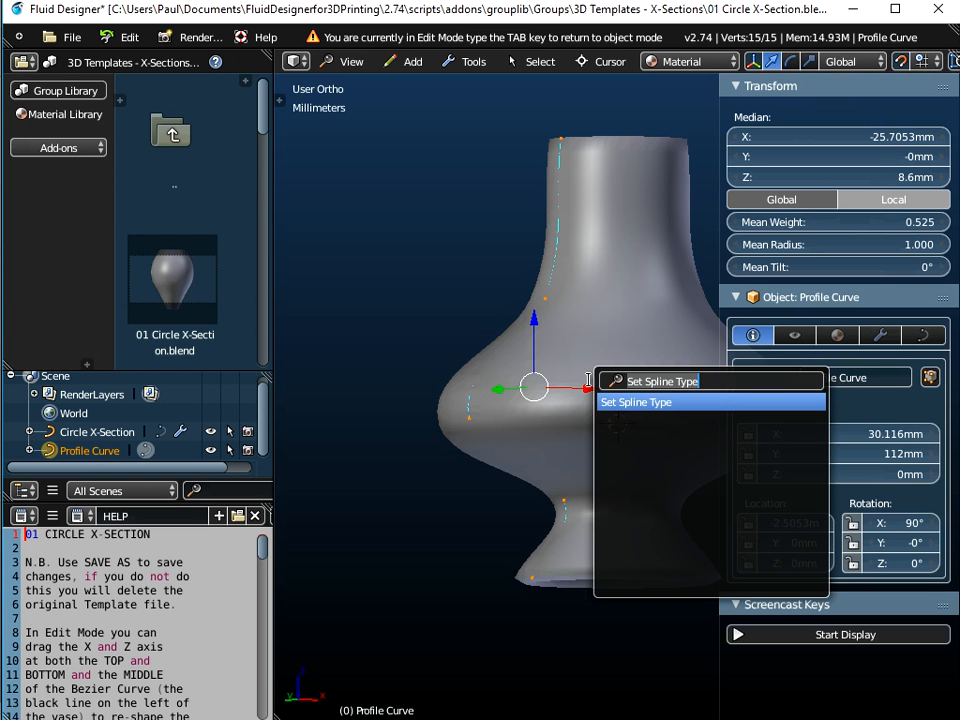
key("Return")
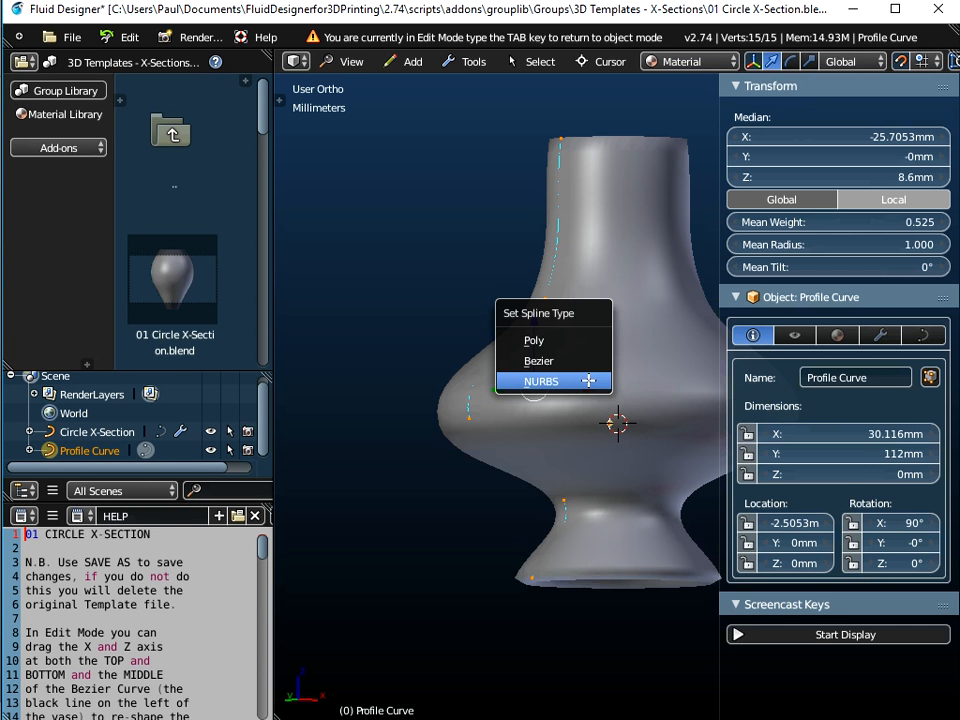
left_click(590, 380)
Select a control point on the profile curve and set its handle type to Vector
middle_click_drag(626, 424, 593, 483)
scroll(465, 484, "down", 5)
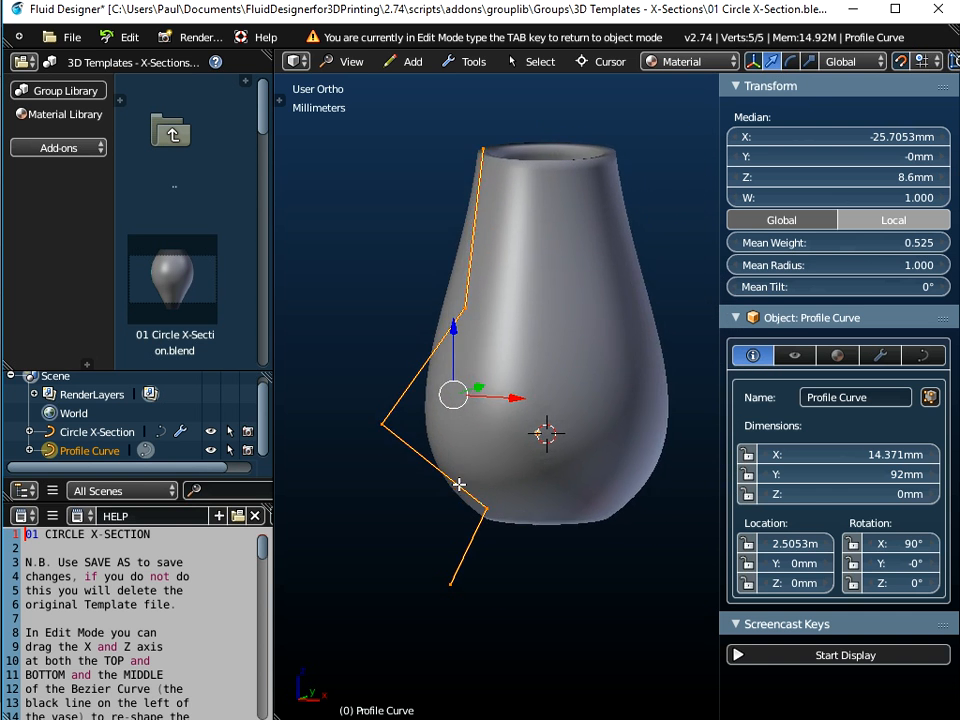
middle_click_drag(465, 457, 639, 454)
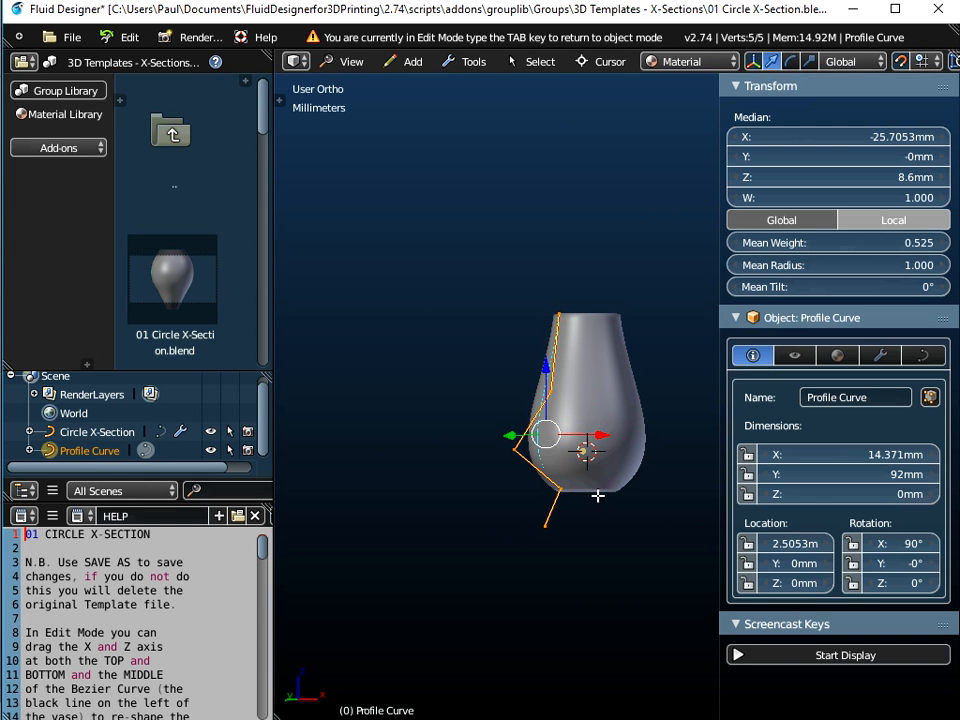
scroll(596, 493, "up", 3)
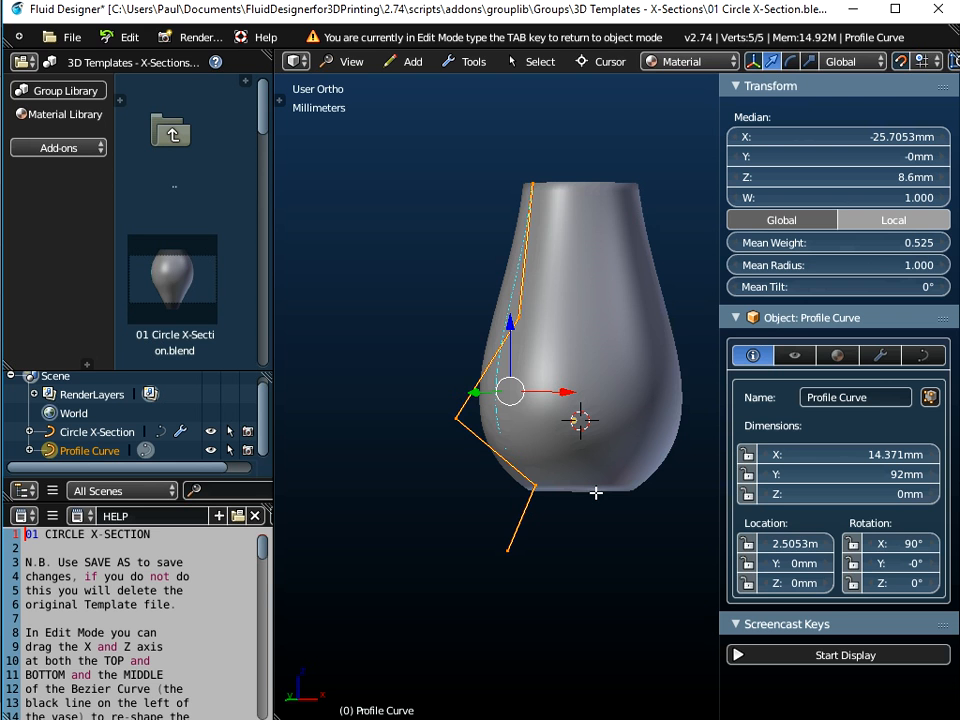
right_click(579, 331)
left_click(578, 333)
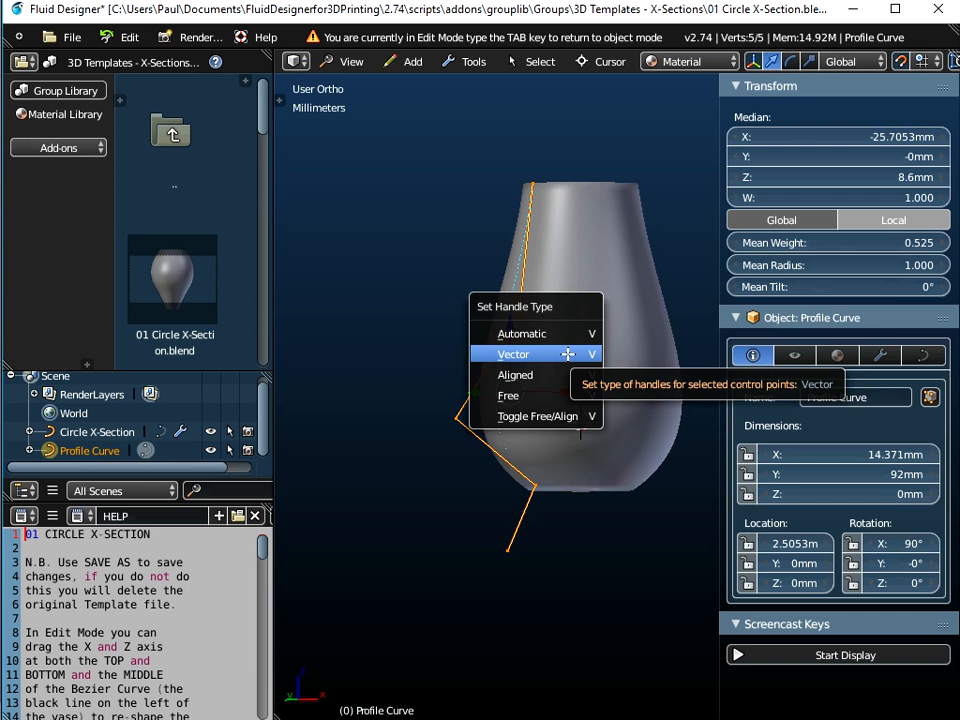
left_click(568, 354)
Move the profile curve's upper and middle control points outward to make the vase body rounder
mouse_move(569, 379)
middle_mouse_down()
mouse_move(612, 335)
mouse_move(537, 361)
mouse_move(593, 394)
mouse_move(573, 401)
middle_mouse_up()
scroll(557, 339, "down", 2)
right_click(531, 370)
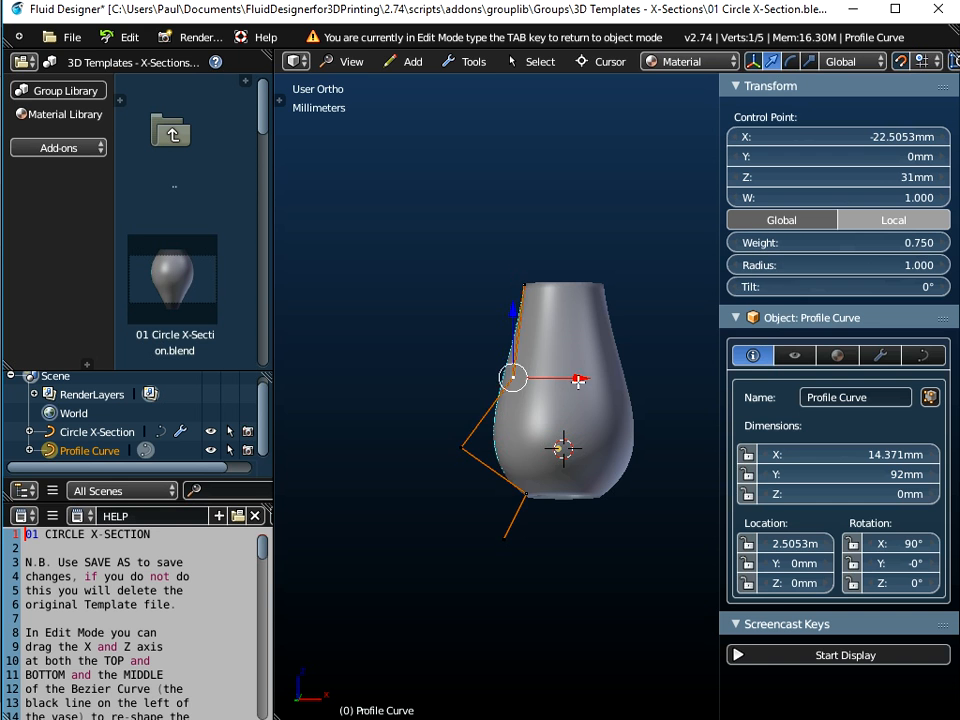
left_click_drag(585, 375, 478, 362)
right_click(462, 447)
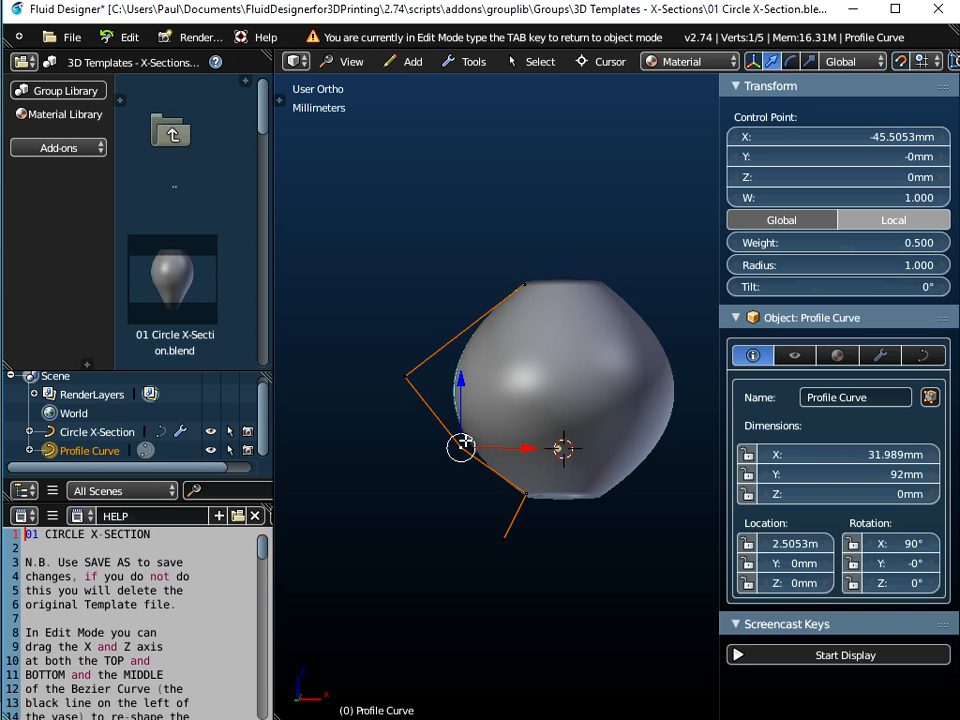
left_click_drag(462, 447, 524, 441)
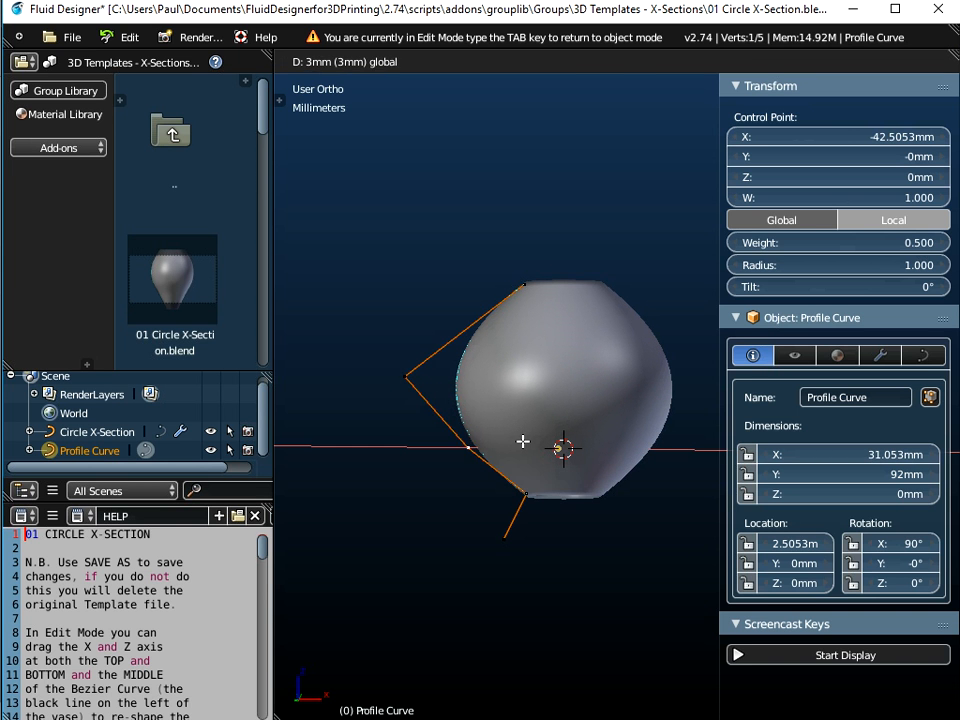
left_click(524, 441)
Reposition the lower control points of the profile curve to widen the vase's base
right_click(525, 493)
left_click_drag(594, 497, 519, 549)
right_click(497, 542)
right_click(403, 490)
left_click_drag(405, 420, 412, 482)
middle_click_drag(416, 368, 549, 456)
Move the upper control points, raising the top point to 100 mm height, to form a bell-shaped vase
right_click(457, 425)
right_click(393, 354)
mouse_move(469, 355)
left_mouse_down()
mouse_move(570, 345)
mouse_move(485, 351)
left_mouse_up()
middle_click_drag(485, 351, 524, 360)
right_click(525, 300)
left_click_drag(522, 227, 522, 163)
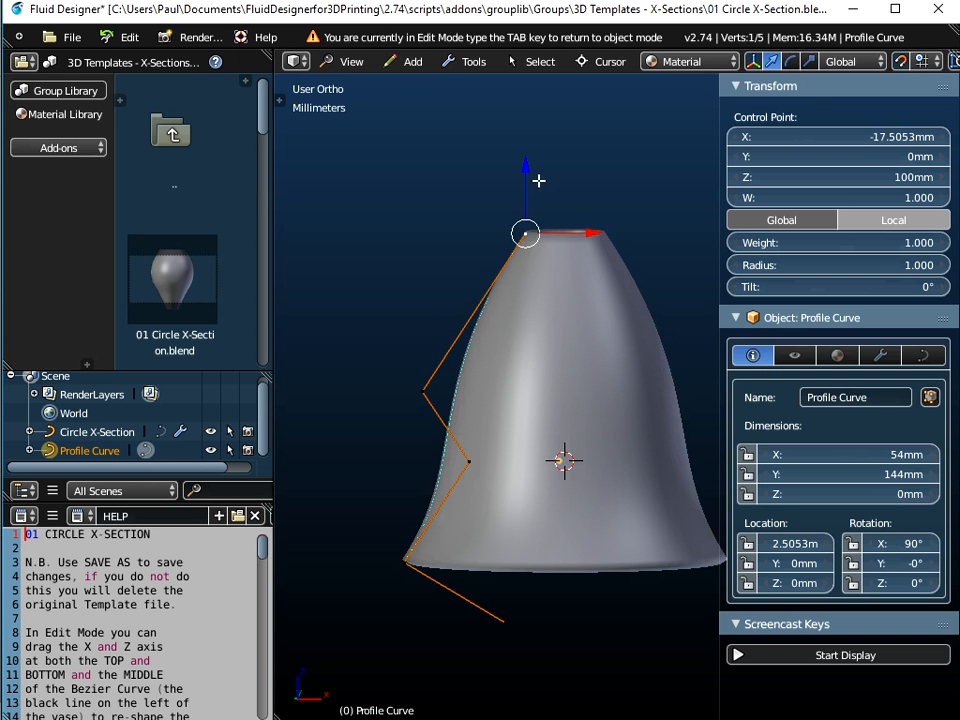
left_click_drag(577, 225, 528, 245)
Select all profile curve points and set their handle type to Vector
key("a")
key("a")
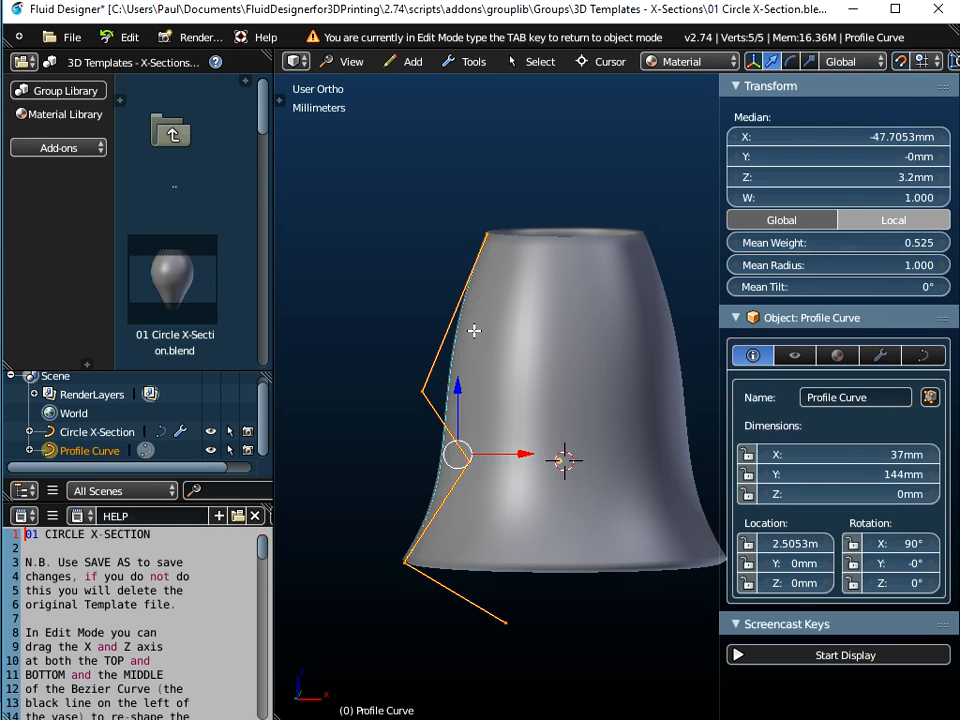
right_click(470, 330)
left_click(470, 330)
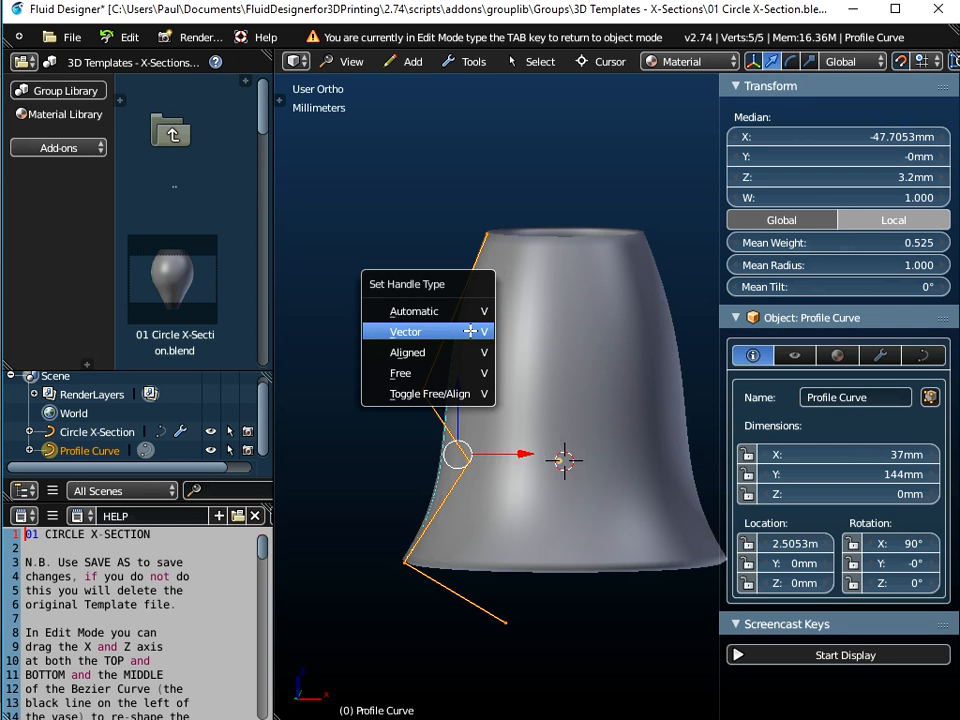
left_click(470, 330)
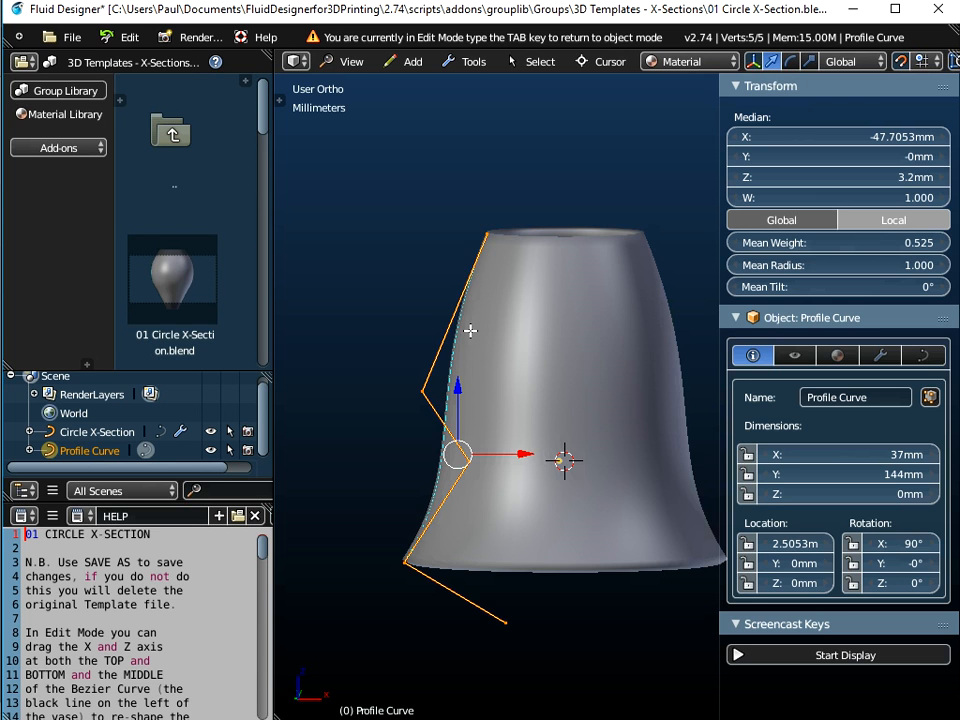
Try to set the profile curve's spline type to Bezier using the operator search
key("space")
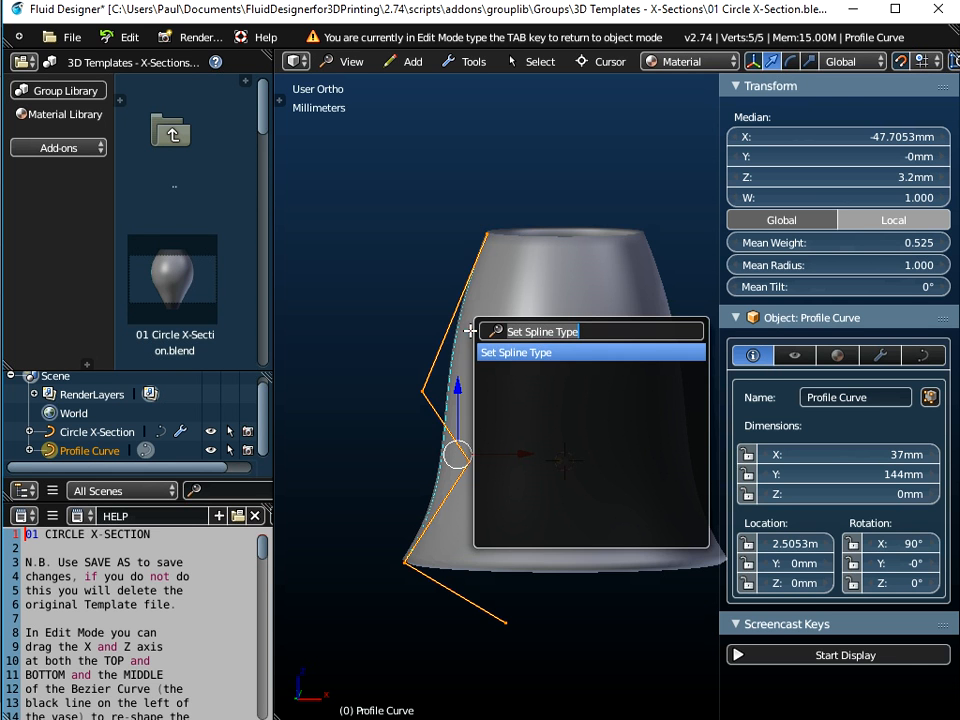
key("Return")
left_click(470, 328)
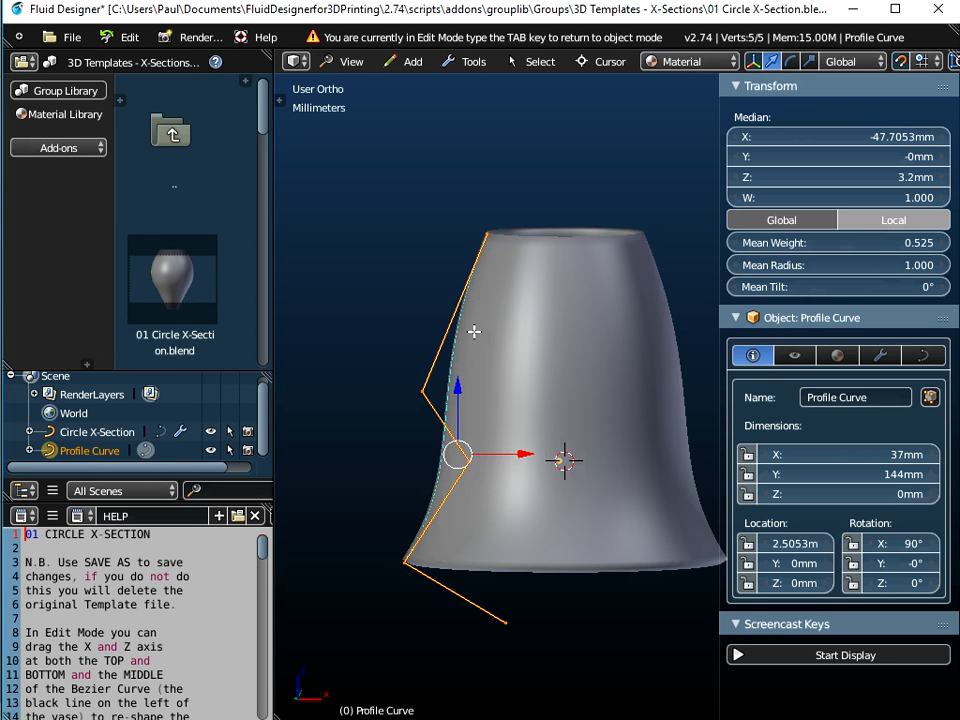
key("space")
key("Return")
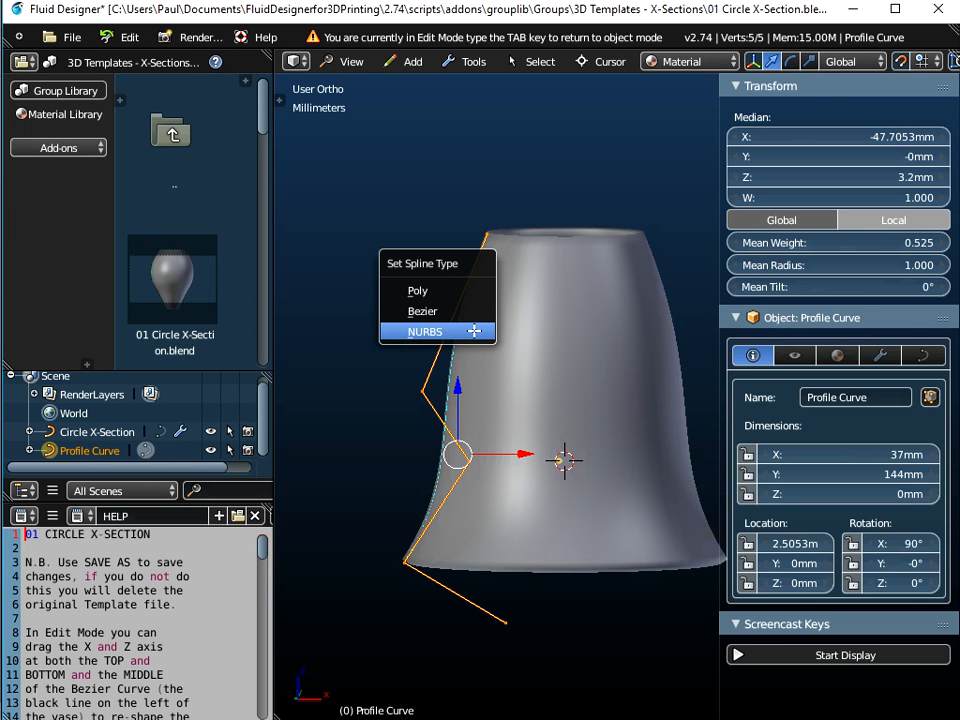
left_click(422, 312)
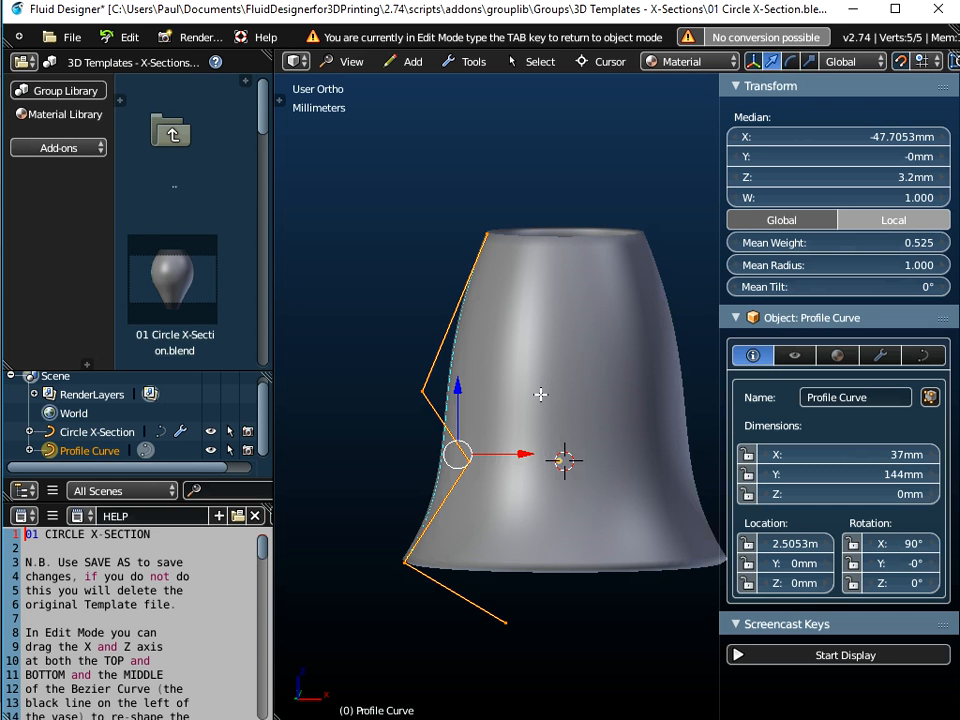
Leave edit mode, select the Circle X-Section object and convert it to a mesh
key("Tab")
middle_click_drag(540, 394, 568, 349)
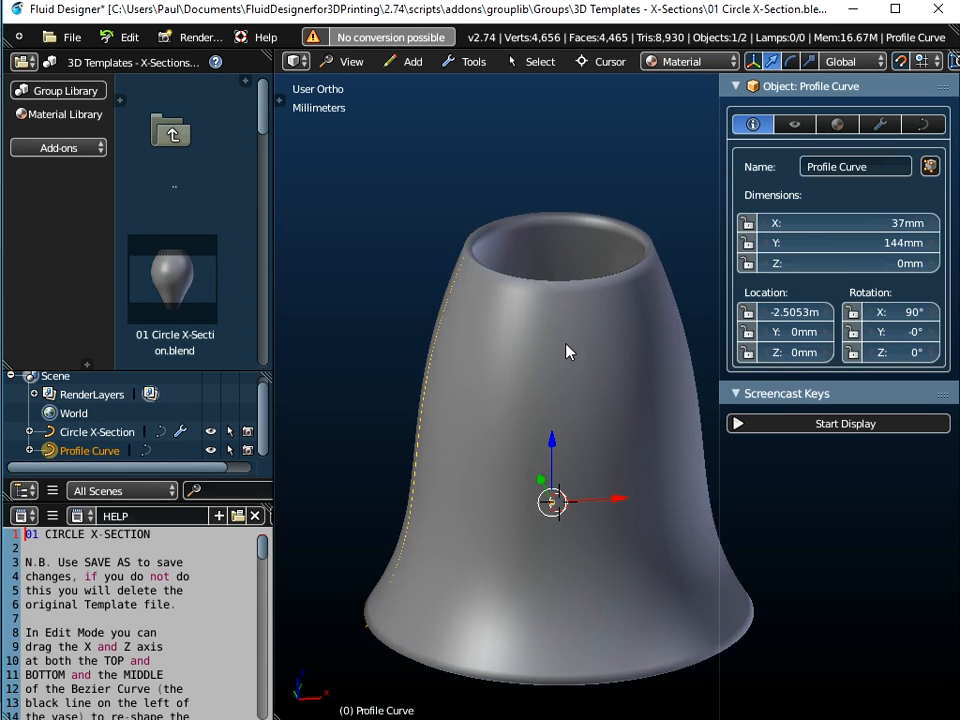
right_click(563, 351)
scroll(591, 405, "up", 1)
scroll(561, 403, "down", 1)
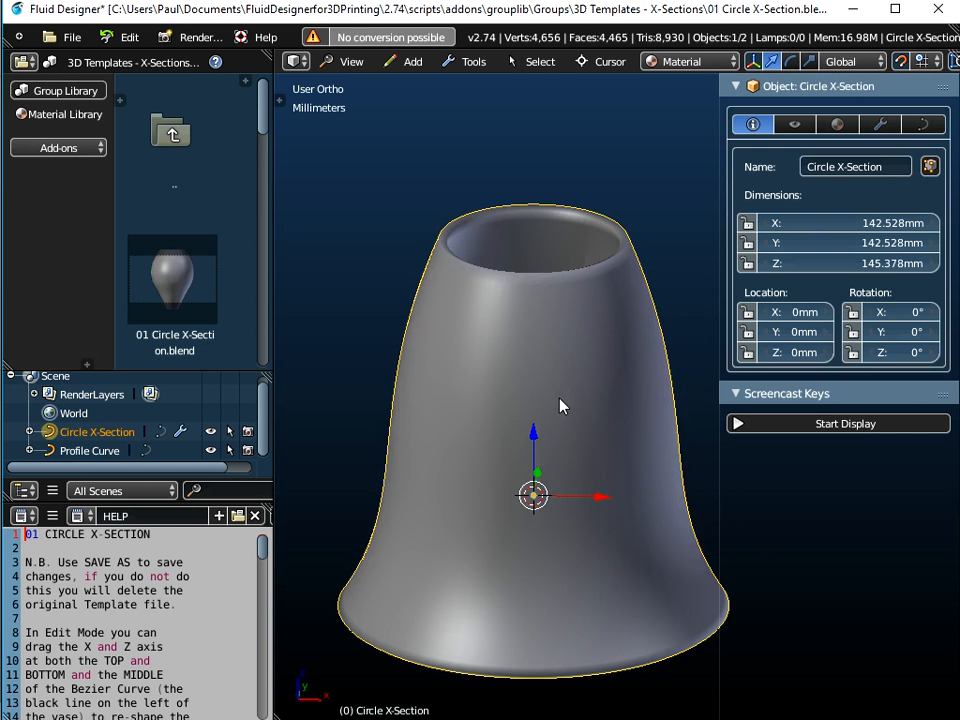
scroll(559, 404, "down", 2)
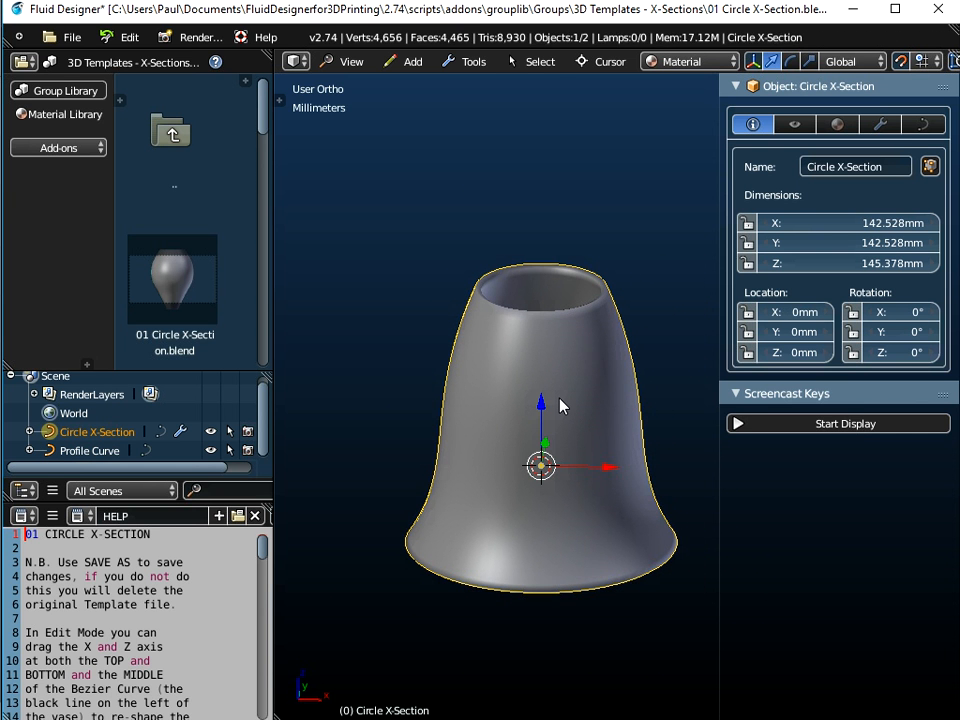
left_click(467, 62)
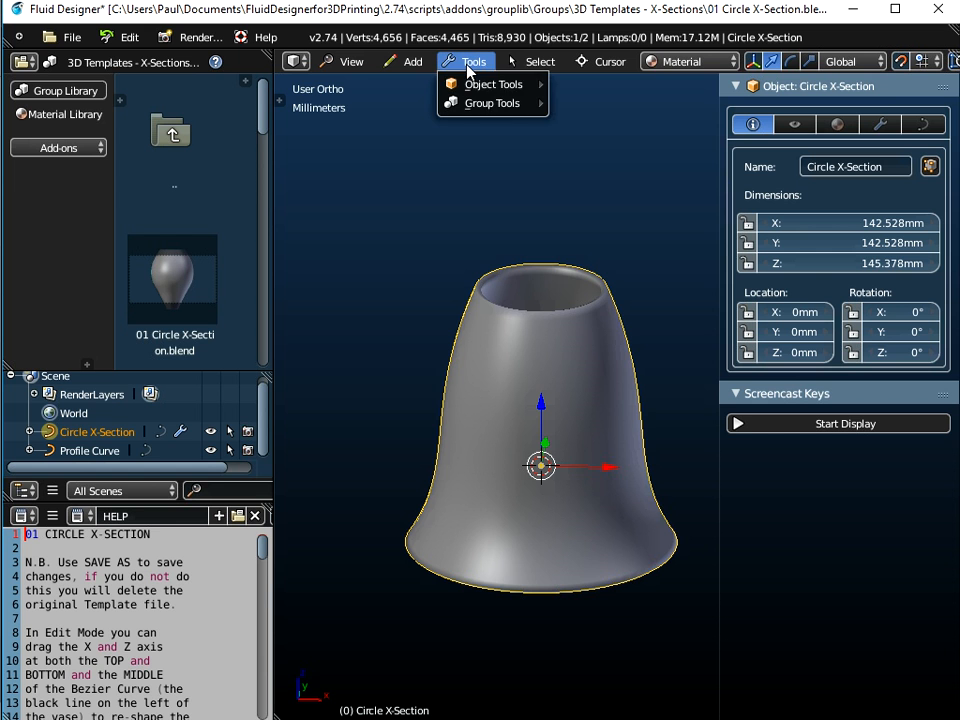
mouse_move(480, 90)
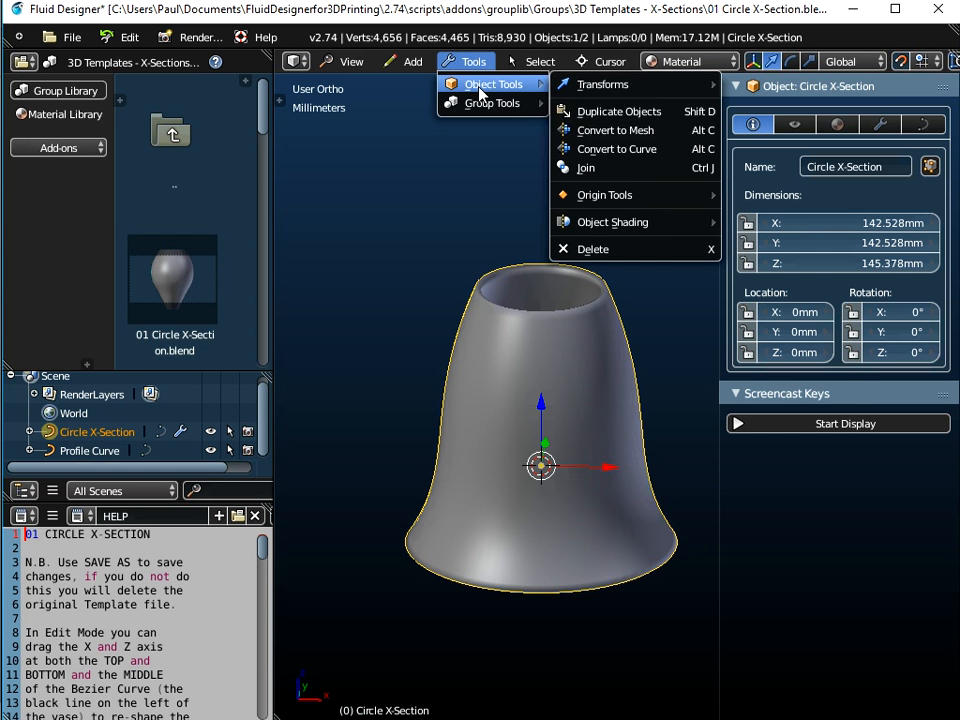
left_click(604, 130)
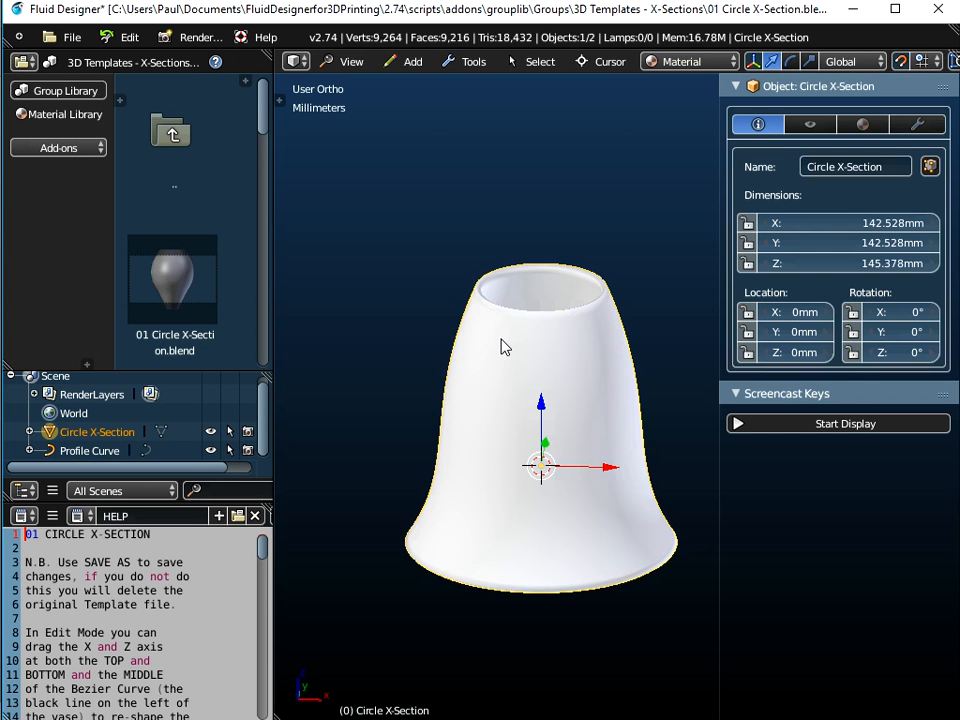
Examine the converted bell-shaped mesh in edit and object mode from different distances and angles
scroll(505, 347, "up", 2)
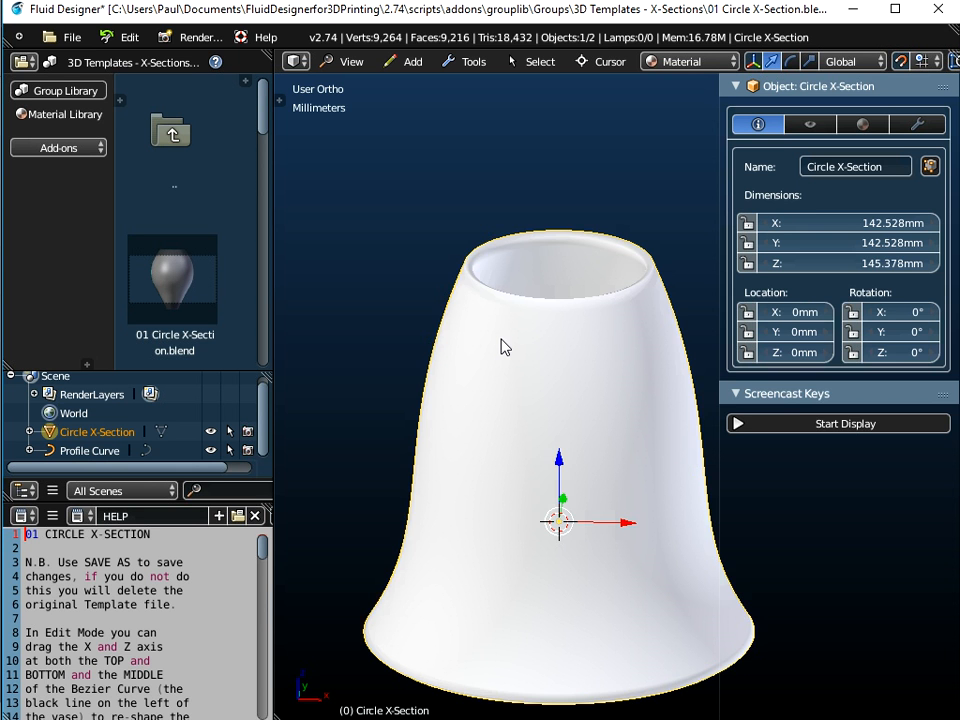
key("Tab")
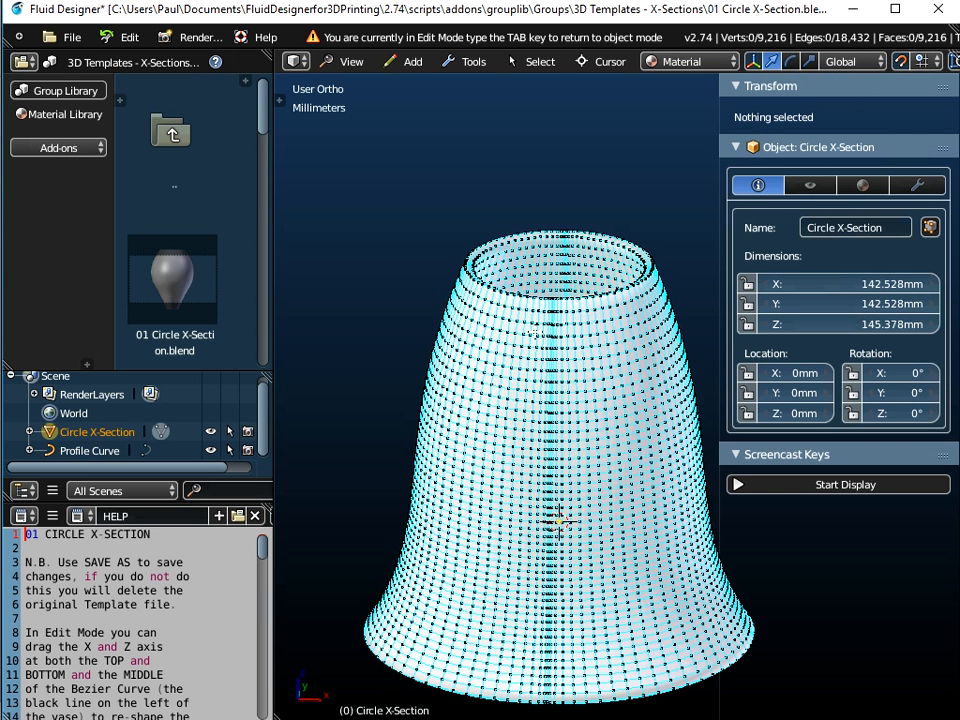
key("Tab")
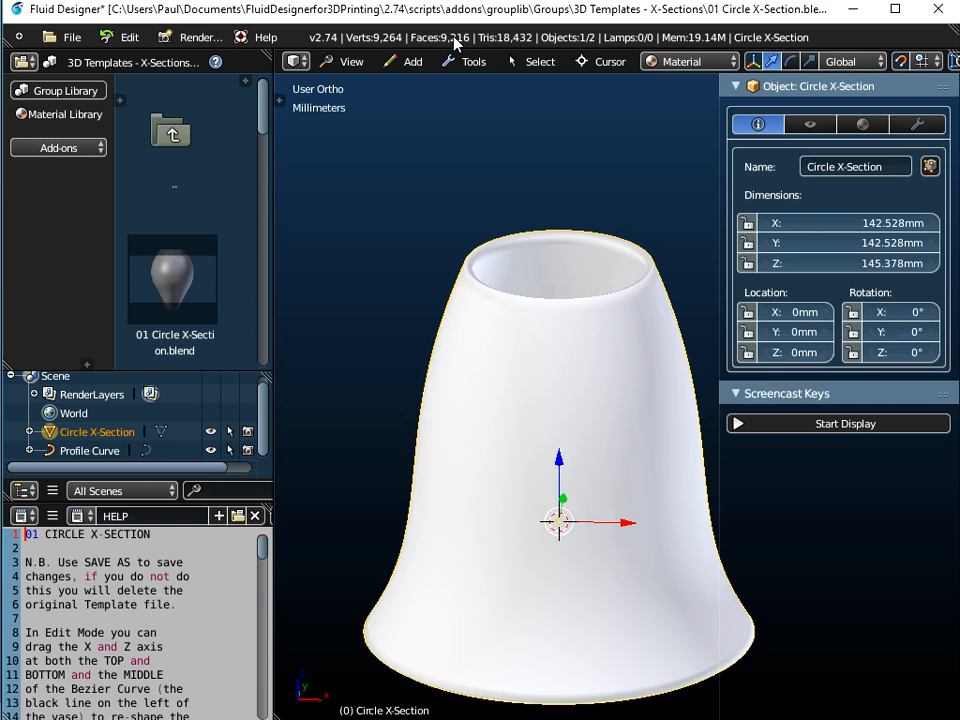
scroll(536, 354, "down", 4)
middle_click_drag(534, 319, 508, 379)
scroll(527, 393, "up", 3)
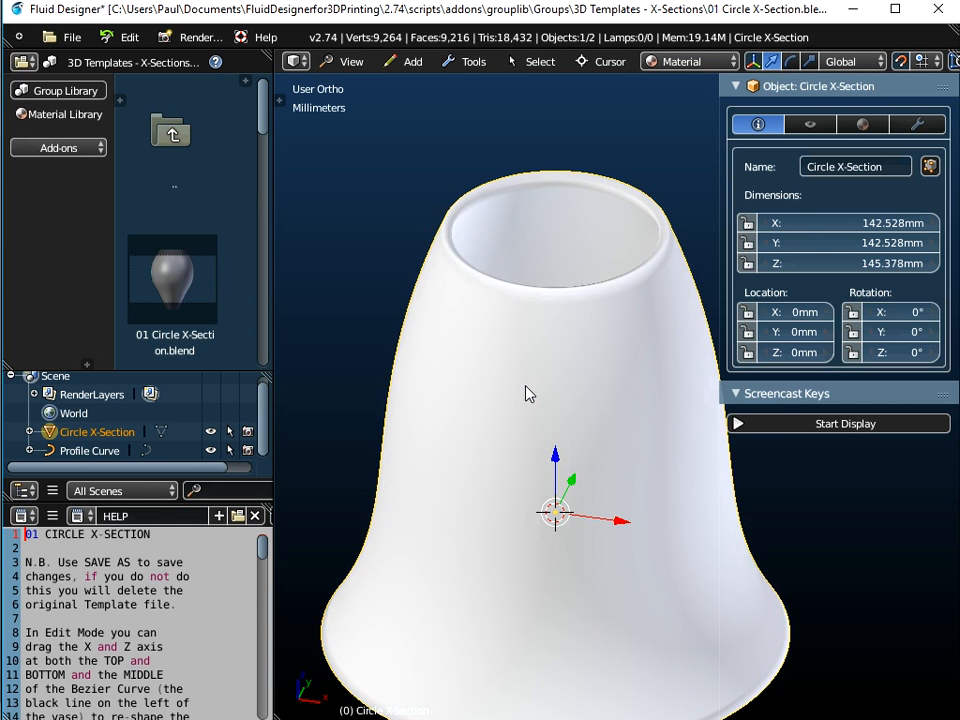
scroll(527, 392, "down", 2)
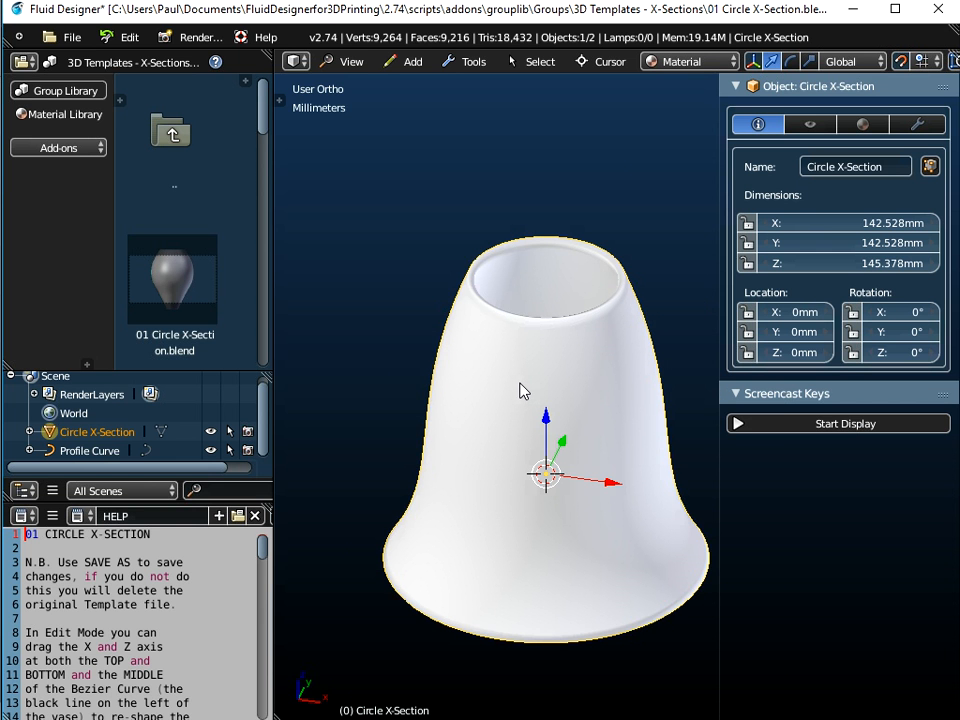
key("Tab")
key("Tab")
Start a new file, discarding the current template session
left_click(71, 36)
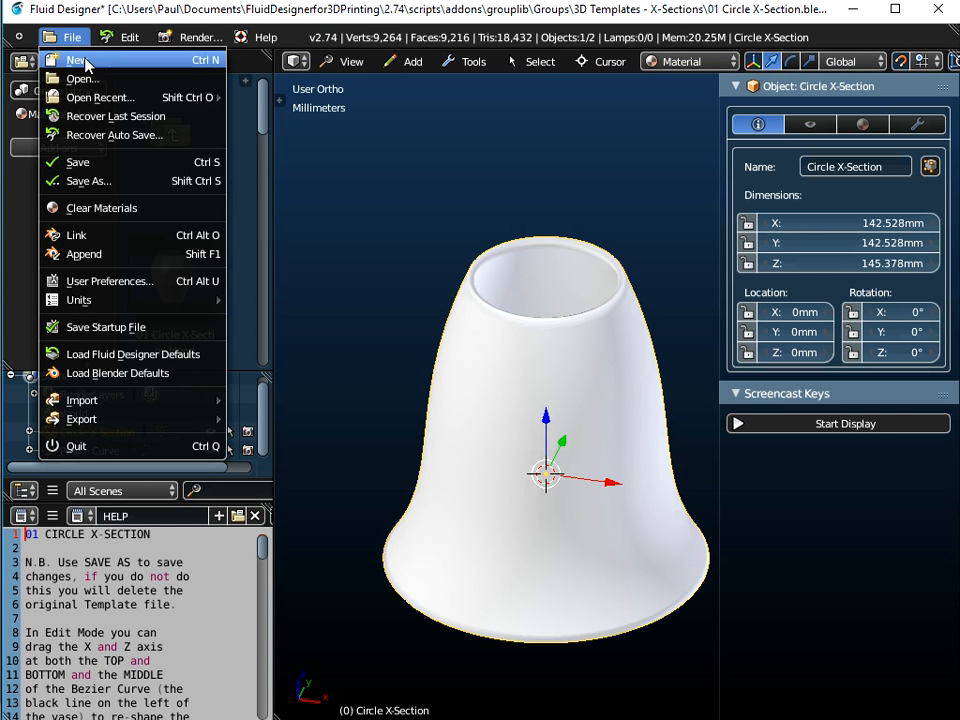
left_click(86, 62)
left_click(96, 73)
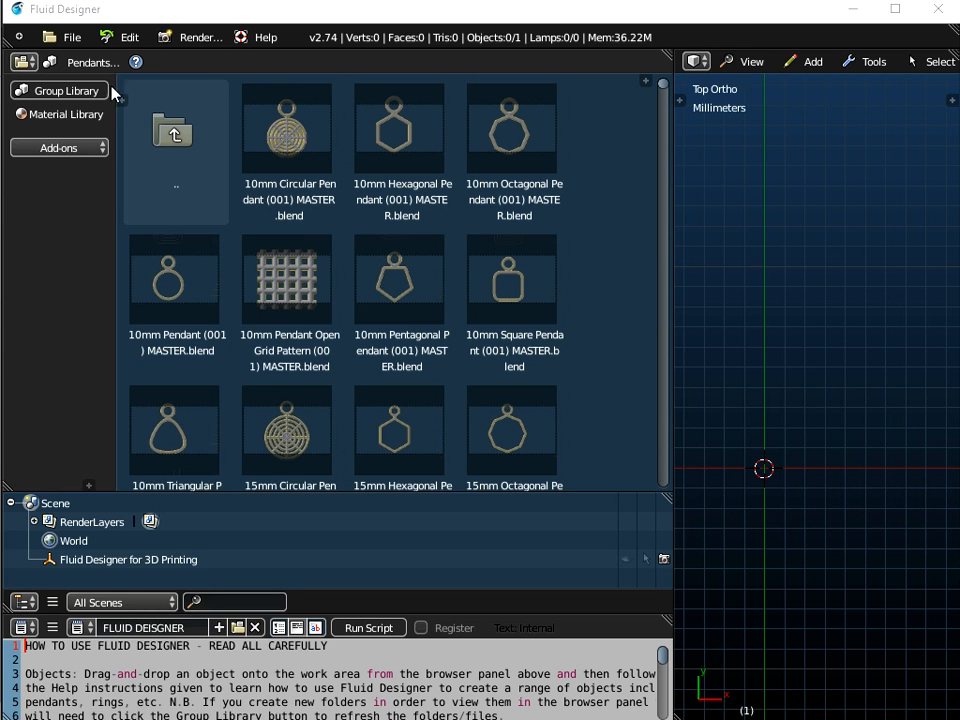
Switch the group library category to Bracelets and scroll through its templates
left_click(60, 59)
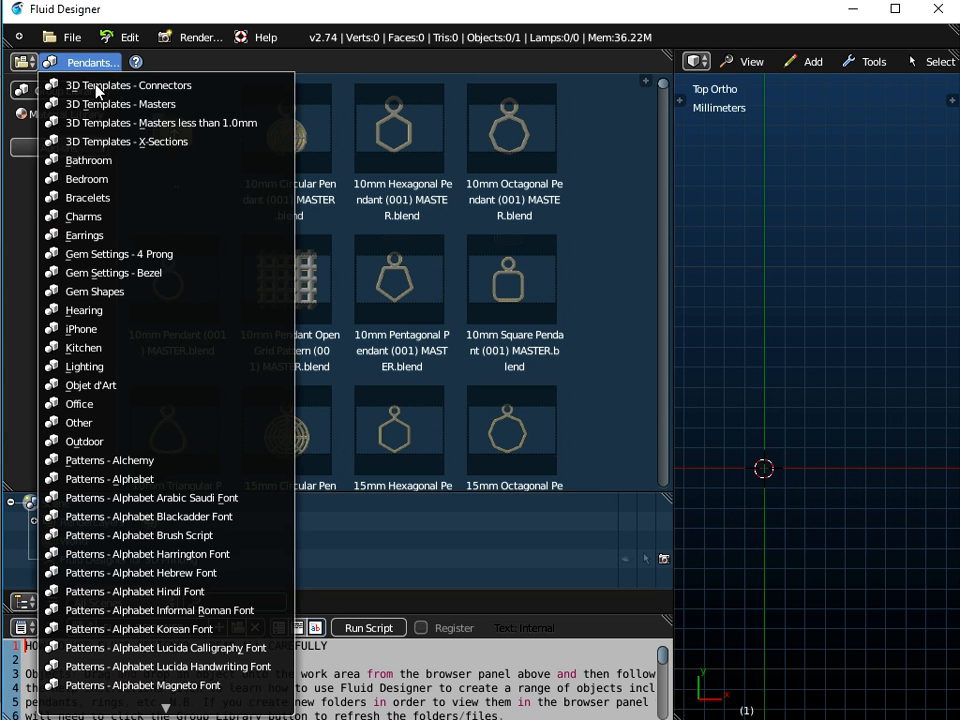
left_click(103, 197)
scroll(430, 253, "down", 15)
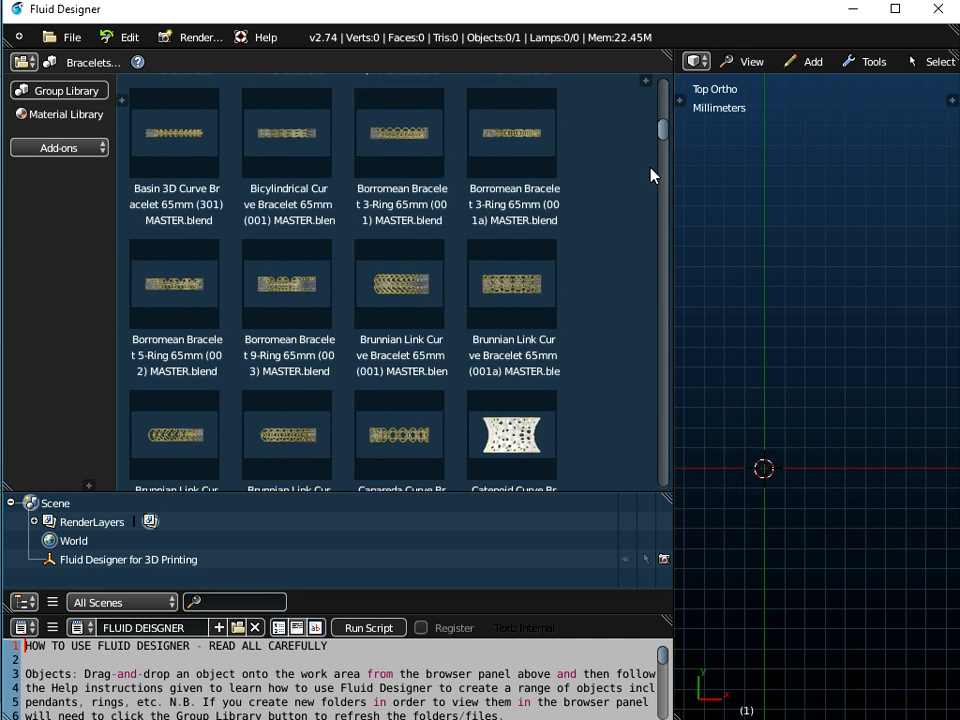
Add the Celtic Knot Bracelet 4-Leaf 65mm (002) template to the scene and inspect its links up close
left_click_drag(664, 131, 662, 146)
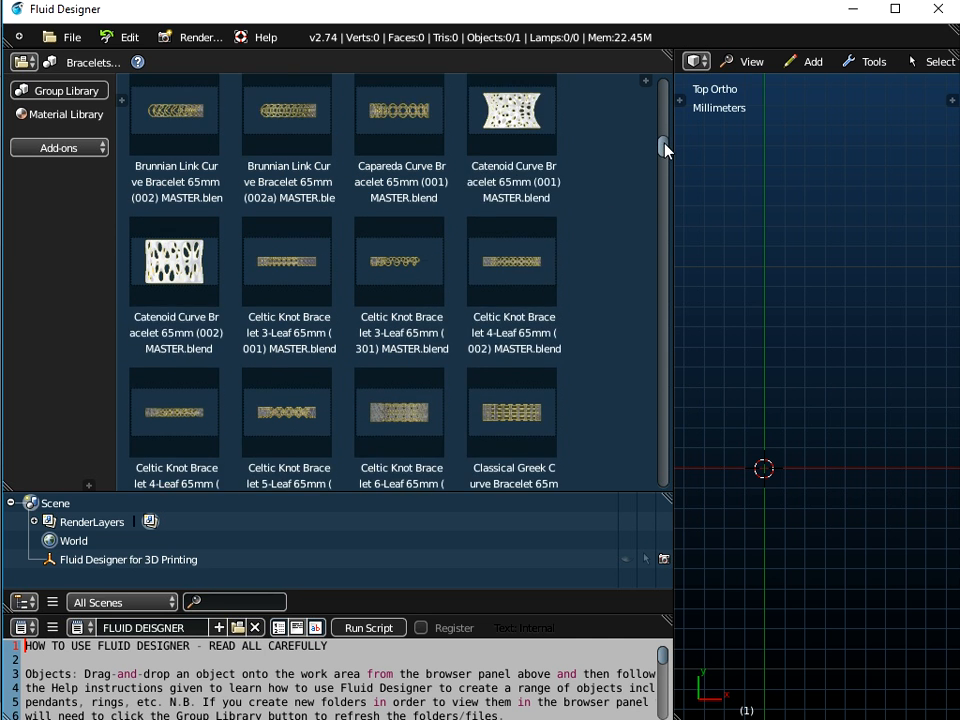
left_click_drag(510, 223, 752, 287)
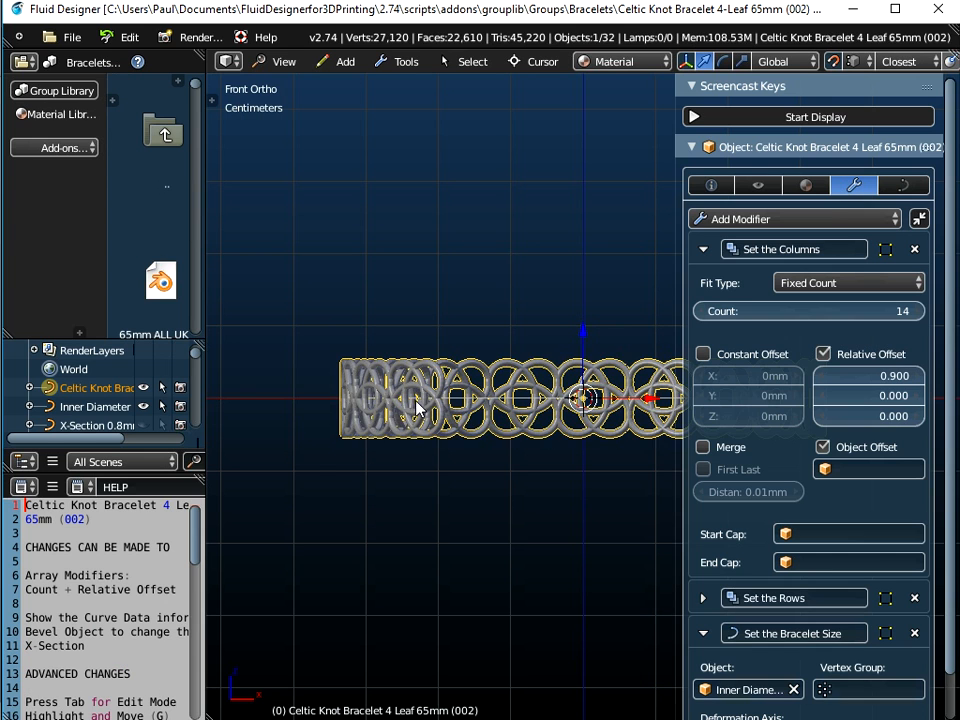
scroll(420, 375, "up", 6)
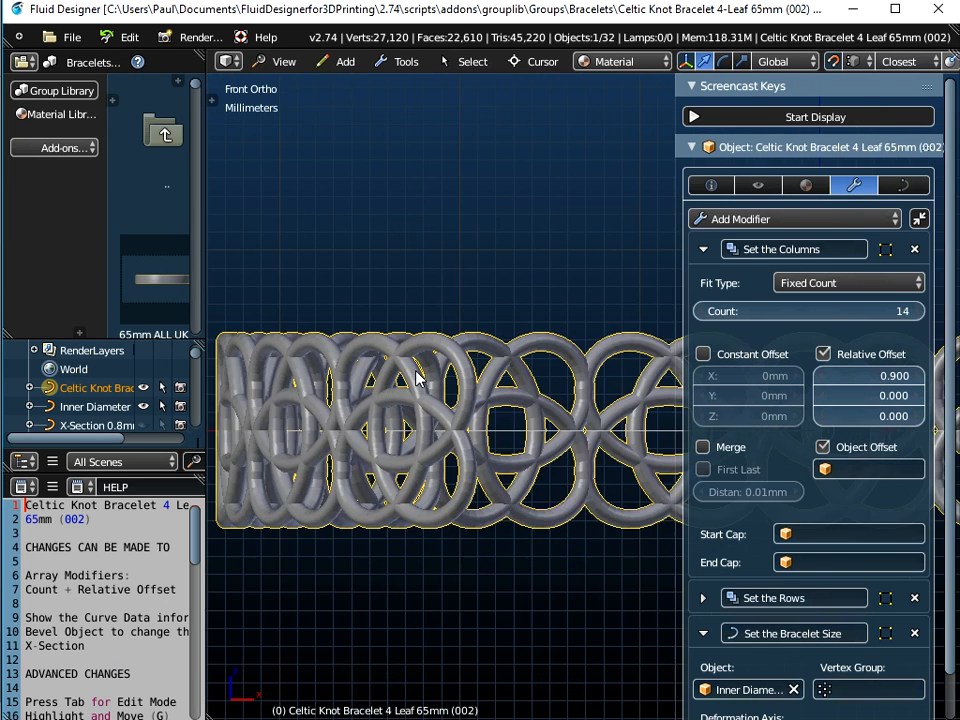
scroll(420, 380, "up", 4)
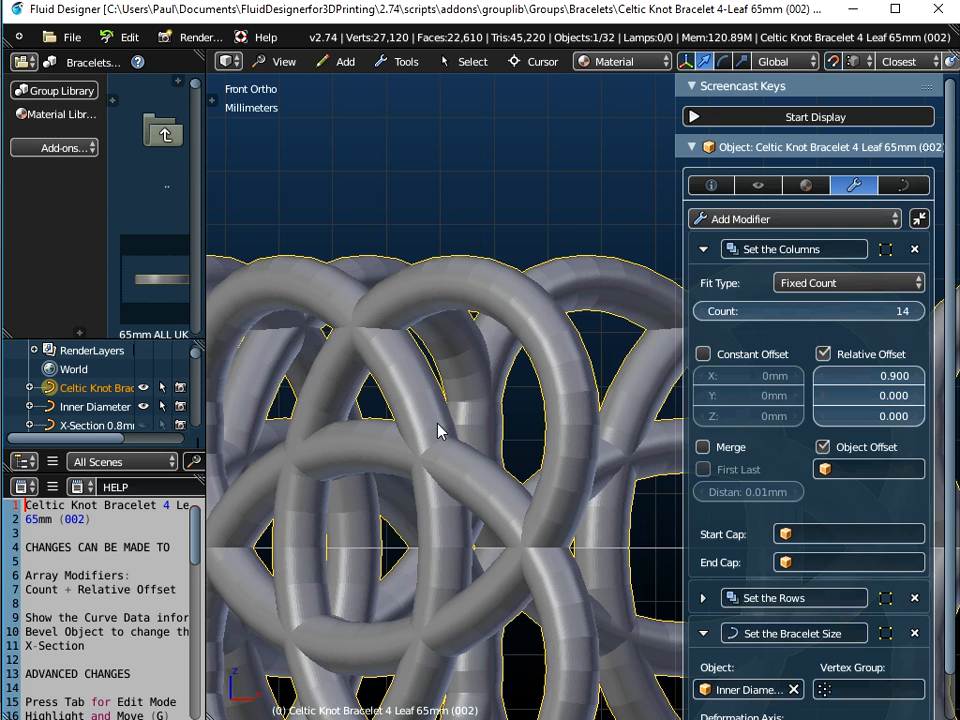
scroll(564, 403, "up", 4)
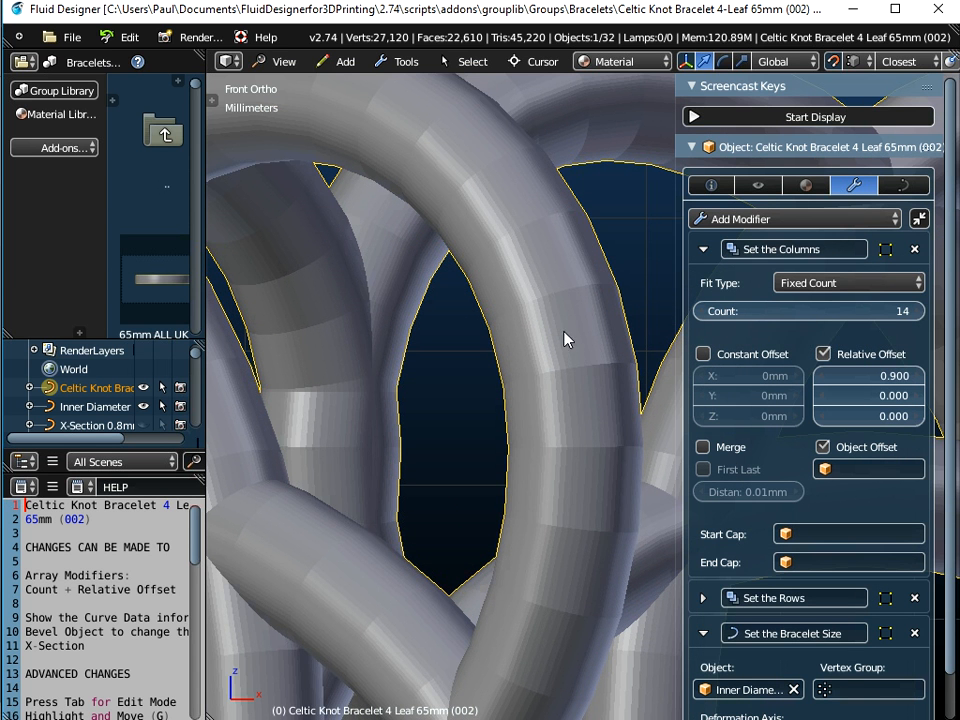
scroll(555, 360, "down", 6)
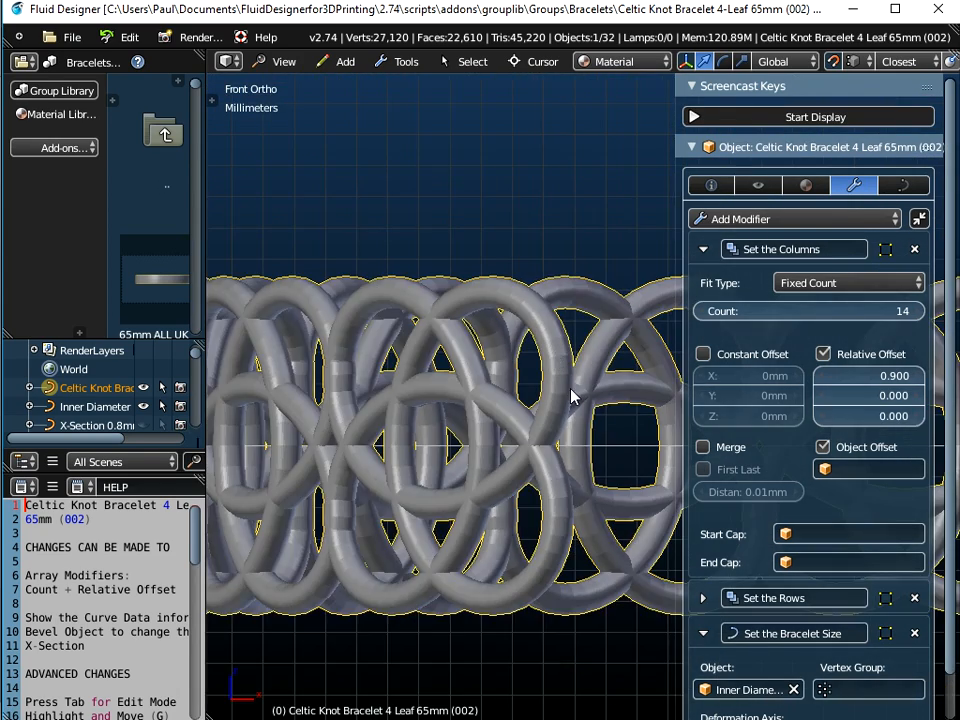
mouse_move(574, 396)
middle_mouse_down()
mouse_move(608, 348)
mouse_move(562, 394)
middle_mouse_up()
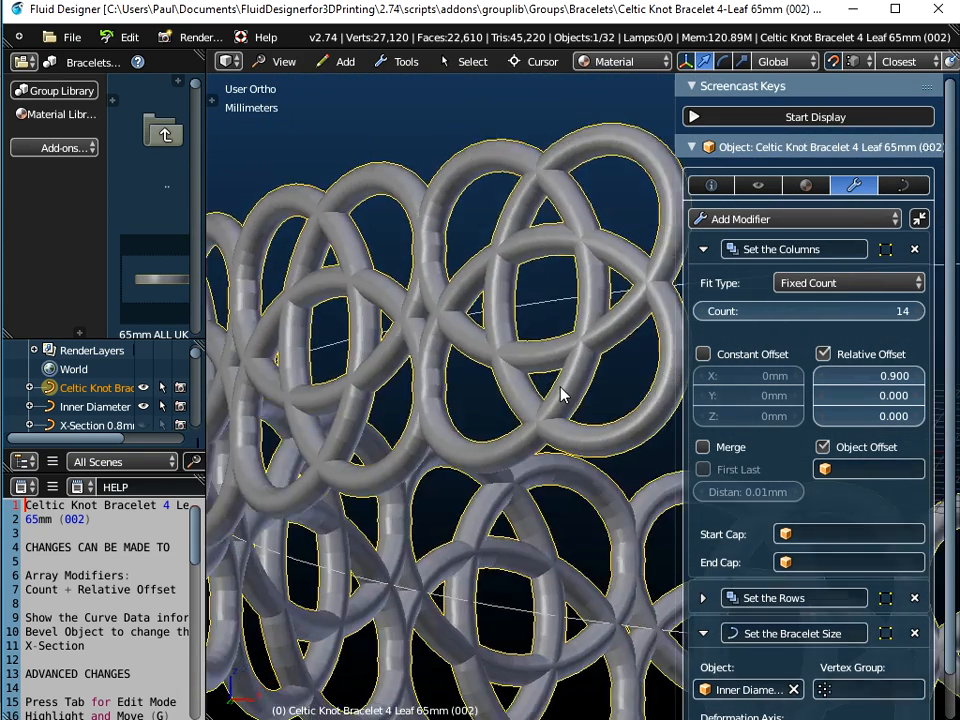
Set the bracelet's columns array count to 1
scroll(562, 394, "down", 4)
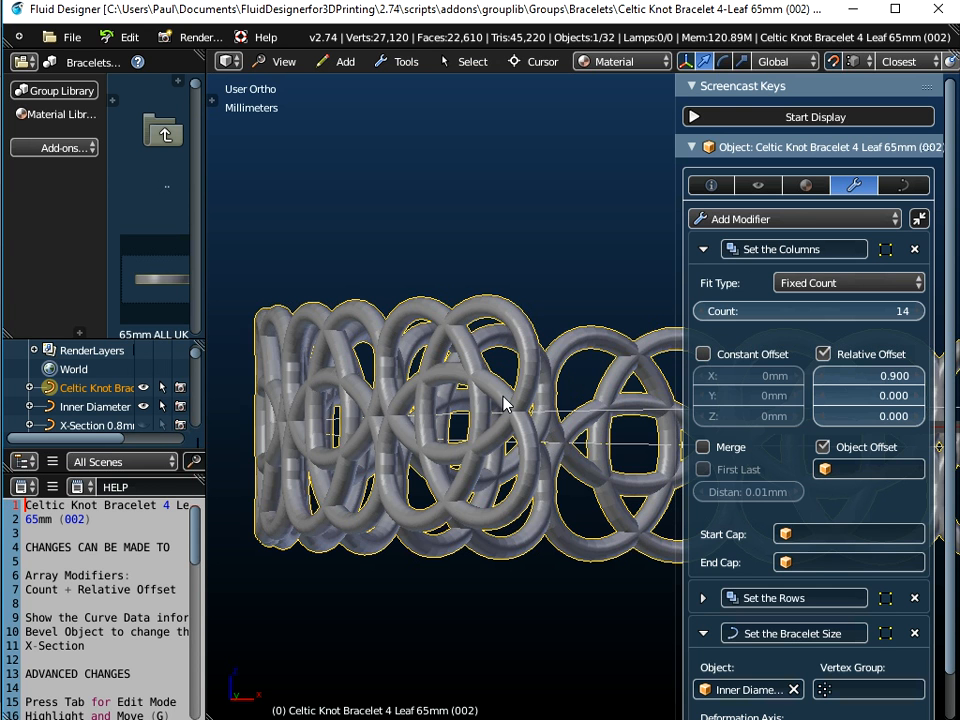
left_click(800, 311)
type("1")
key("Return")
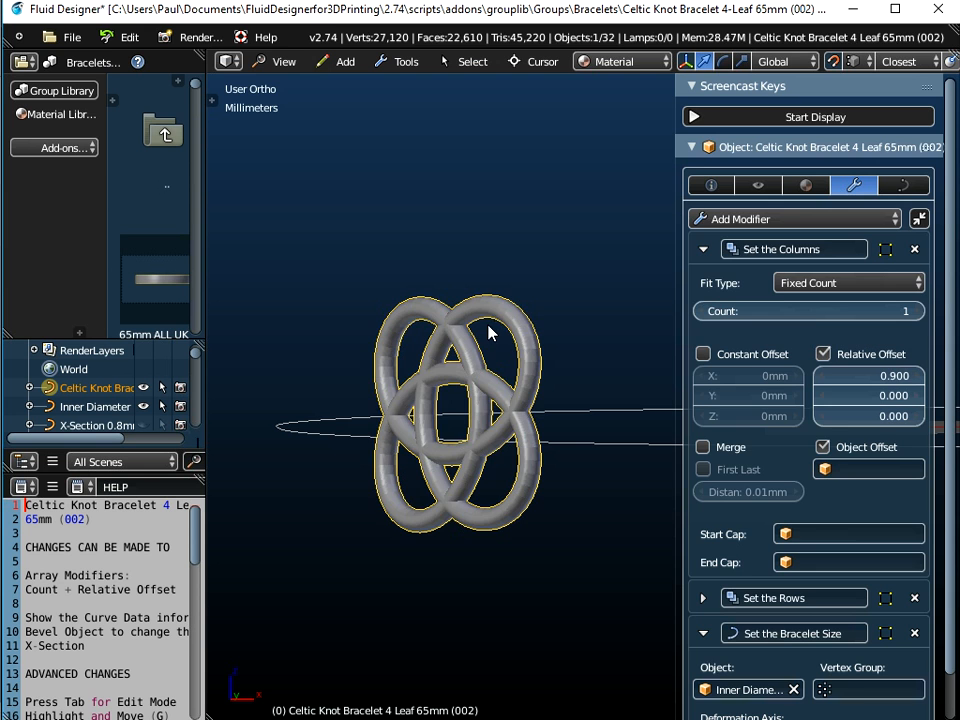
Enter edit mode on the bracelet curve and switch to front view
key("Tab")
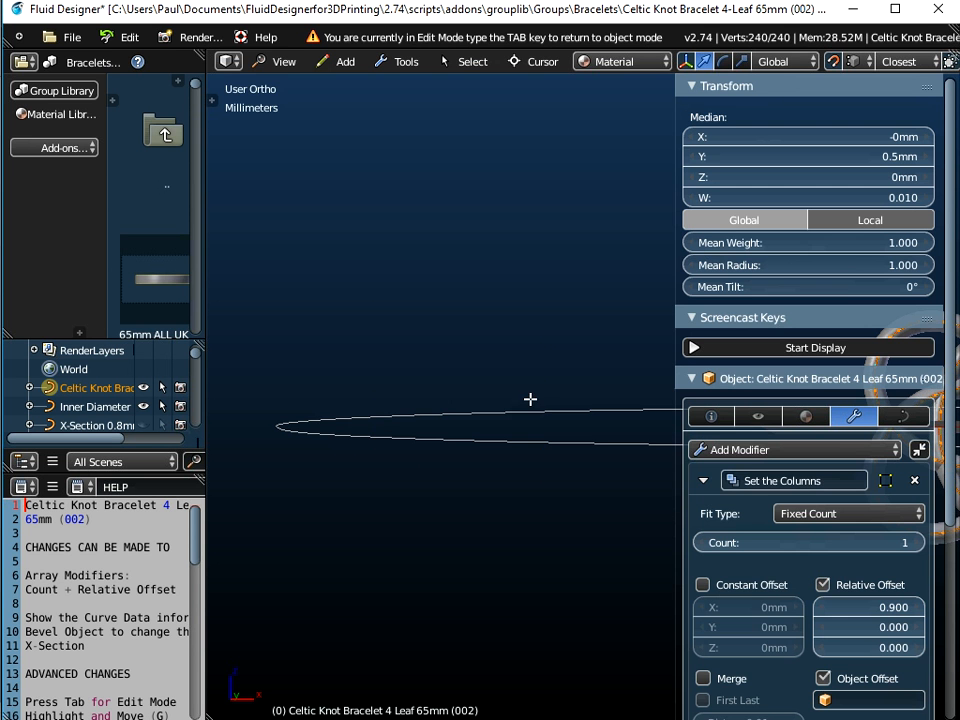
left_click(283, 61)
left_click(288, 186)
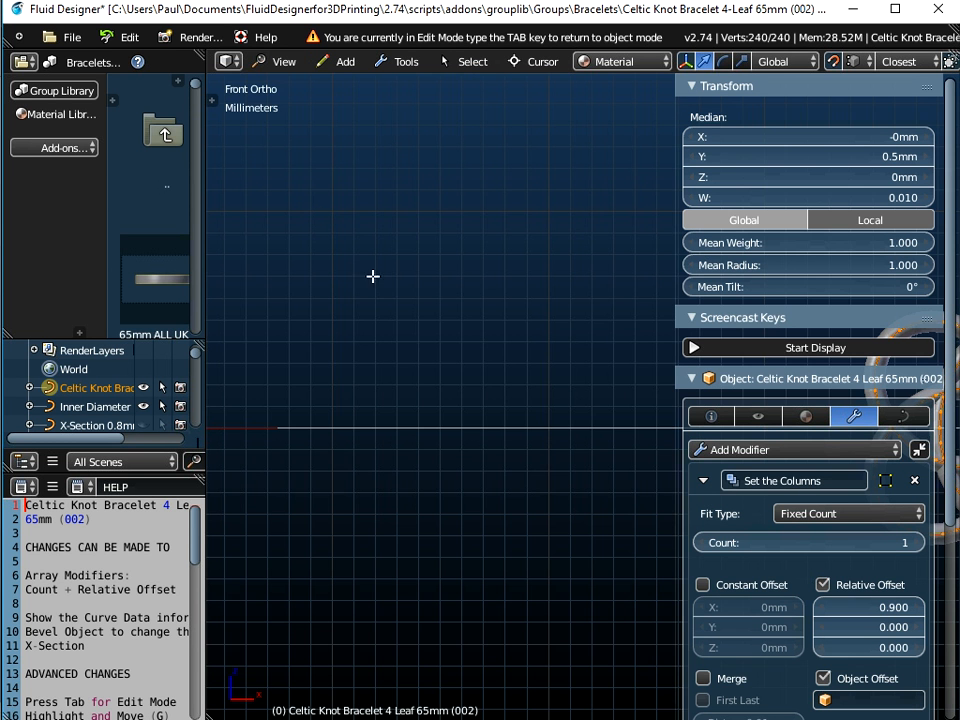
Examine the knot curve's control points up close in front view
key("Home")
scroll(606, 357, "up", 6)
scroll(597, 408, "up", 3)
middle_click_drag(517, 428, 522, 353, "shift")
scroll(484, 299, "up", 2)
scroll(484, 299, "up", 2)
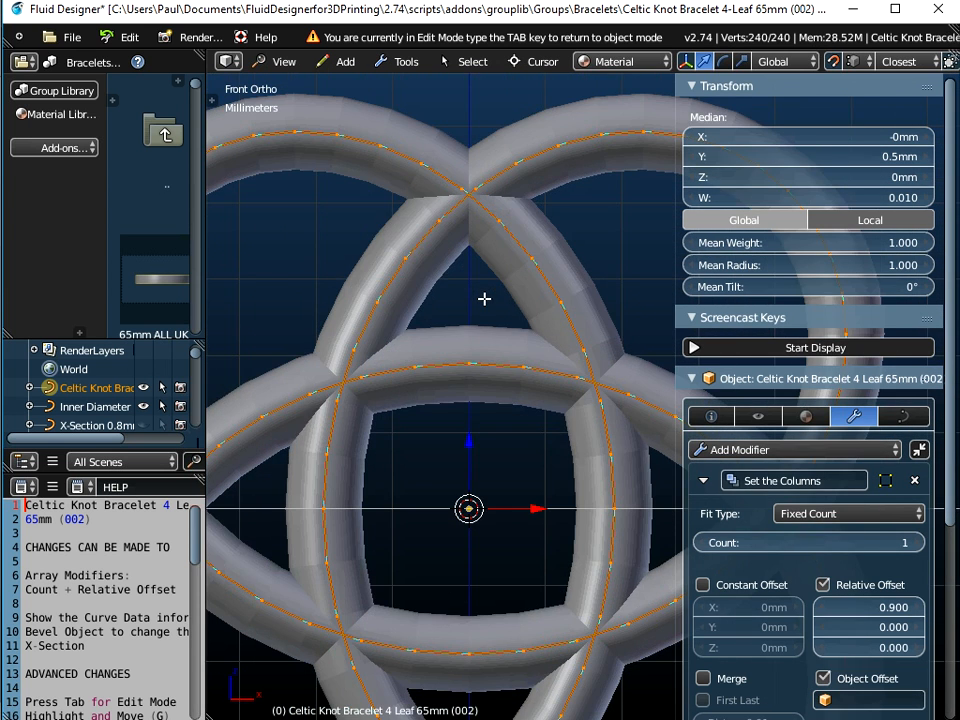
scroll(484, 299, "down", 2)
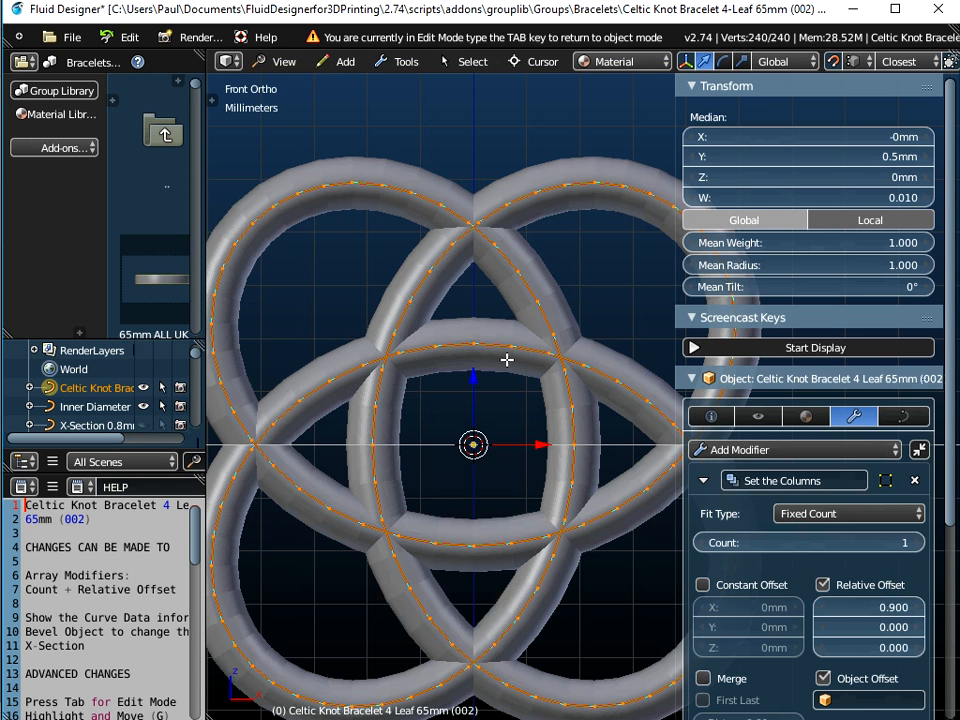
scroll(540, 324, "up", 3)
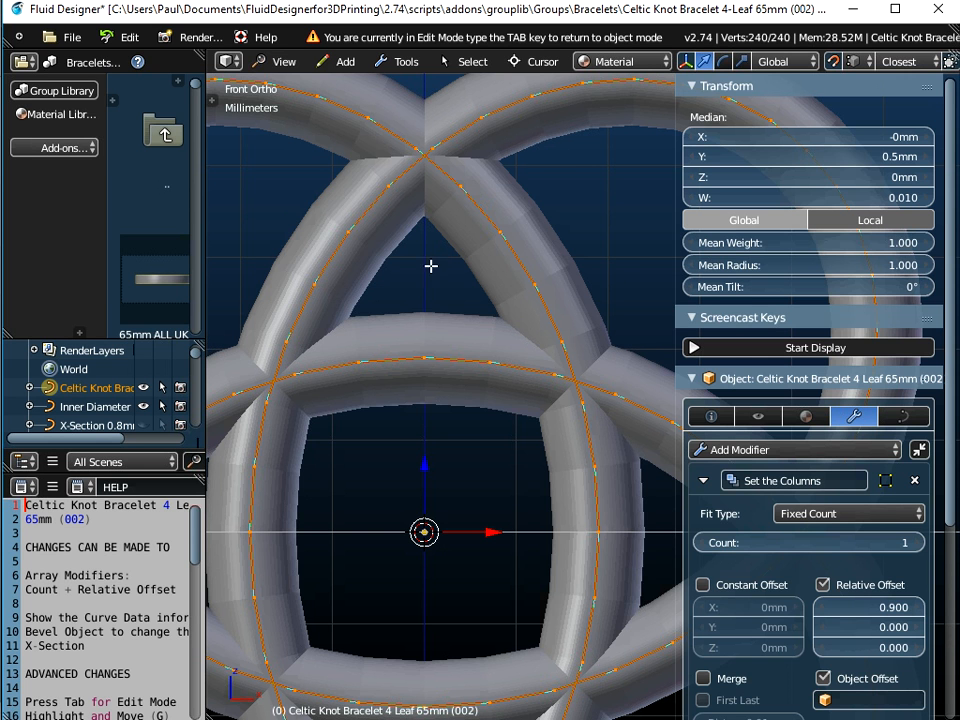
scroll(442, 280, "down", 1)
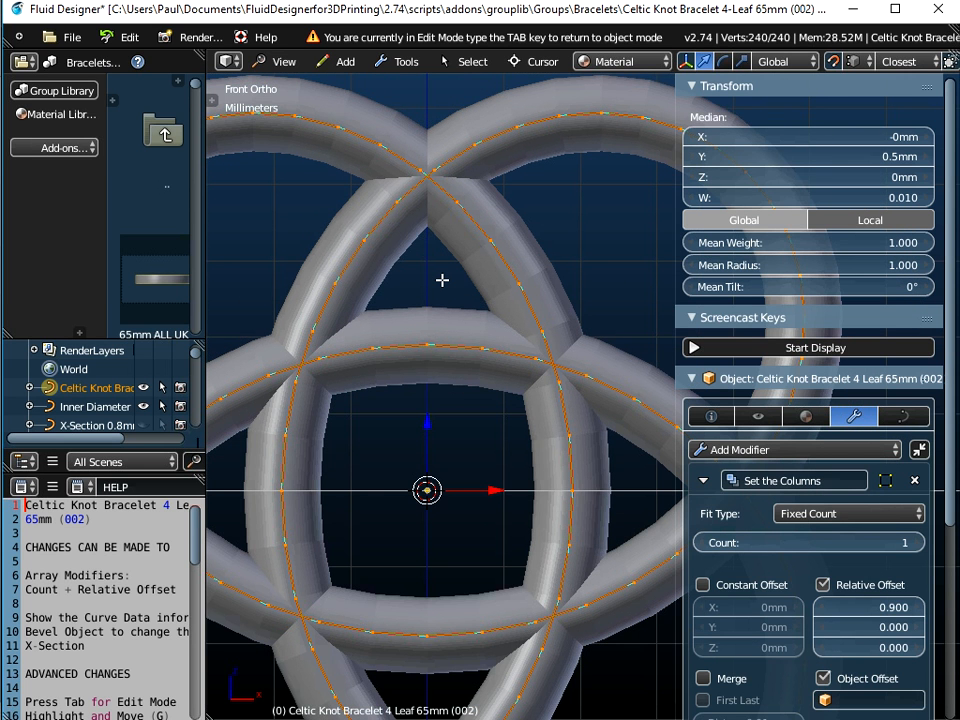
Try setting the knot curve's spline type to NURBS, compare it up close, and undo the change
key("space")
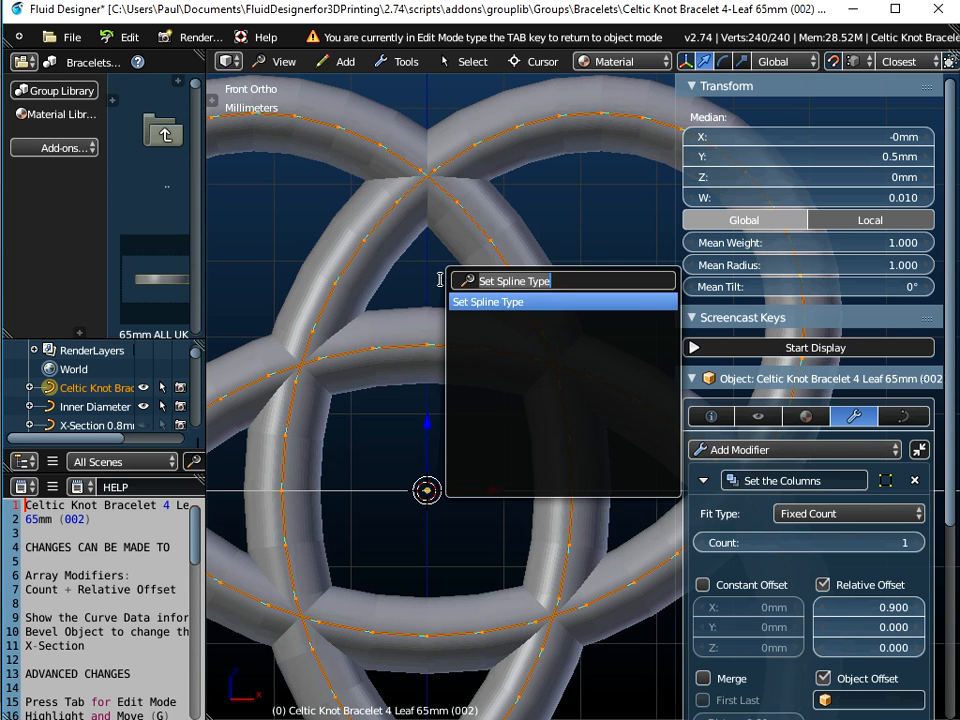
key("Return")
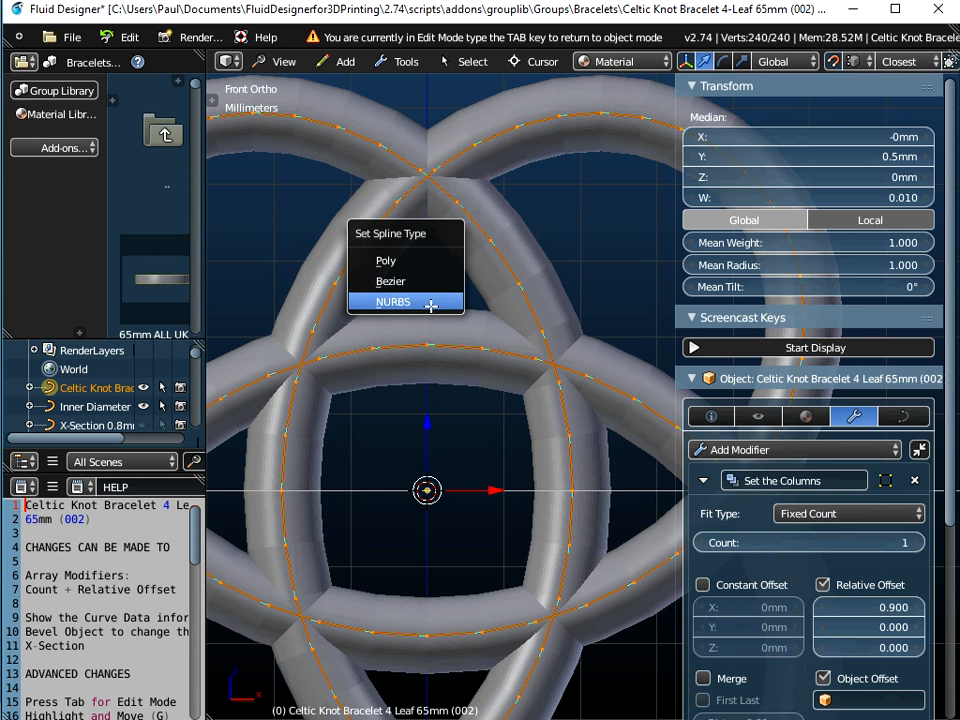
left_click(430, 304)
scroll(514, 280, "up", 5)
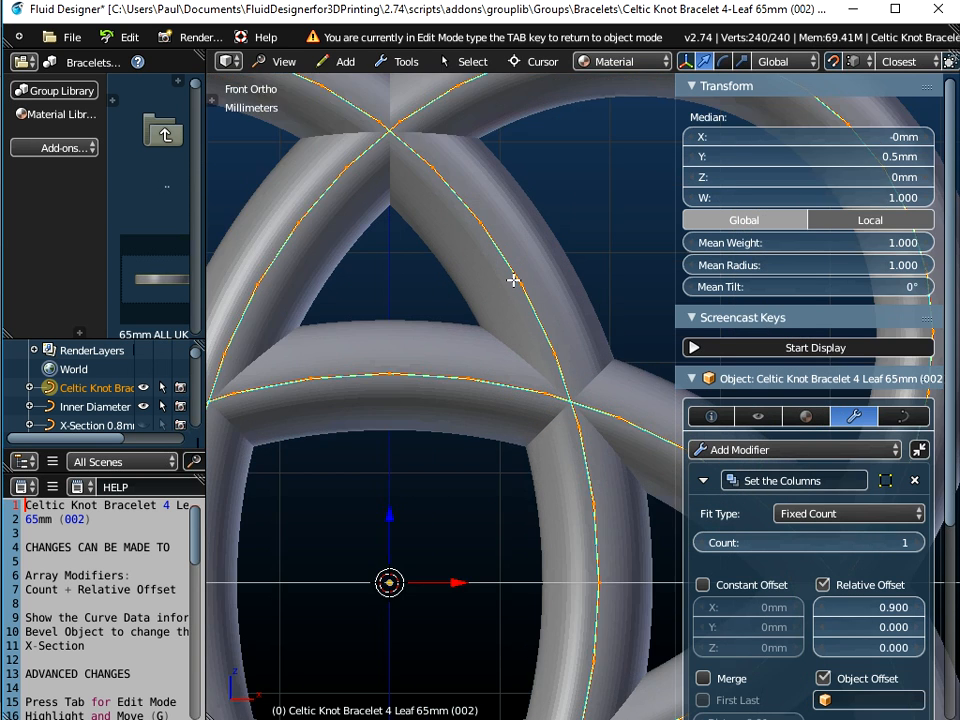
scroll(514, 280, "up", 1)
scroll(543, 185, "down", 2)
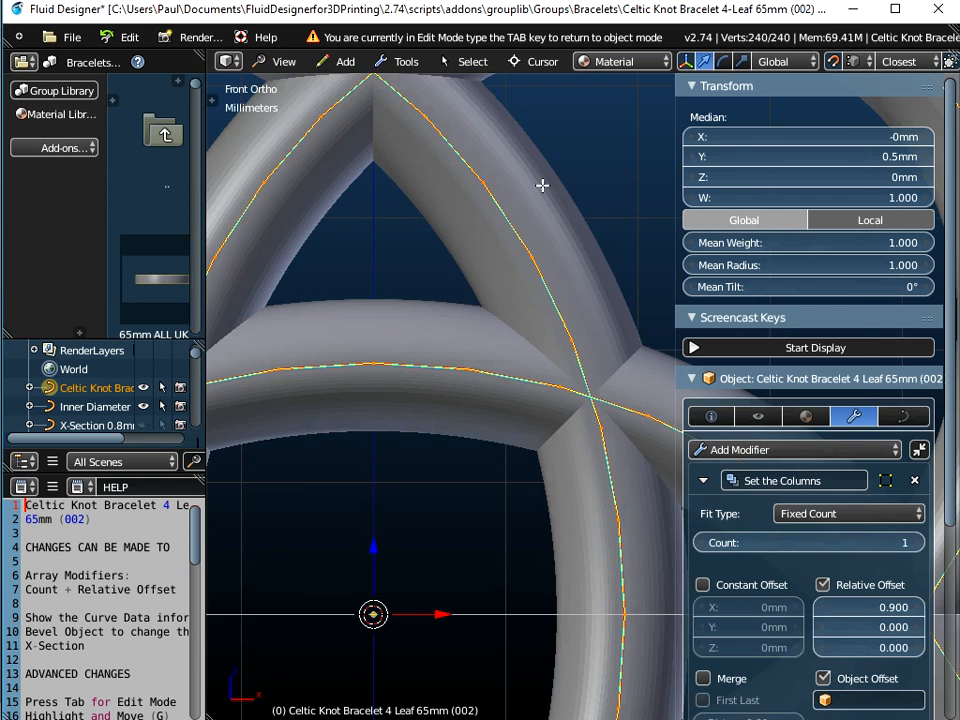
scroll(559, 192, "down", 5)
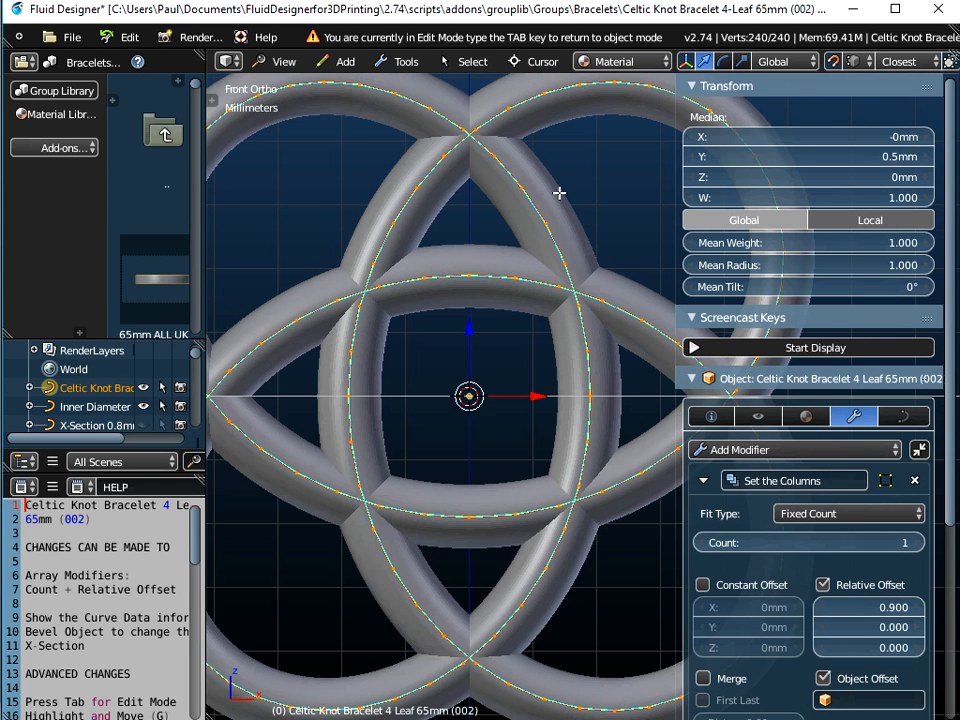
scroll(559, 192, "up", 4)
scroll(559, 192, "down", 2)
key("ctrl+z")
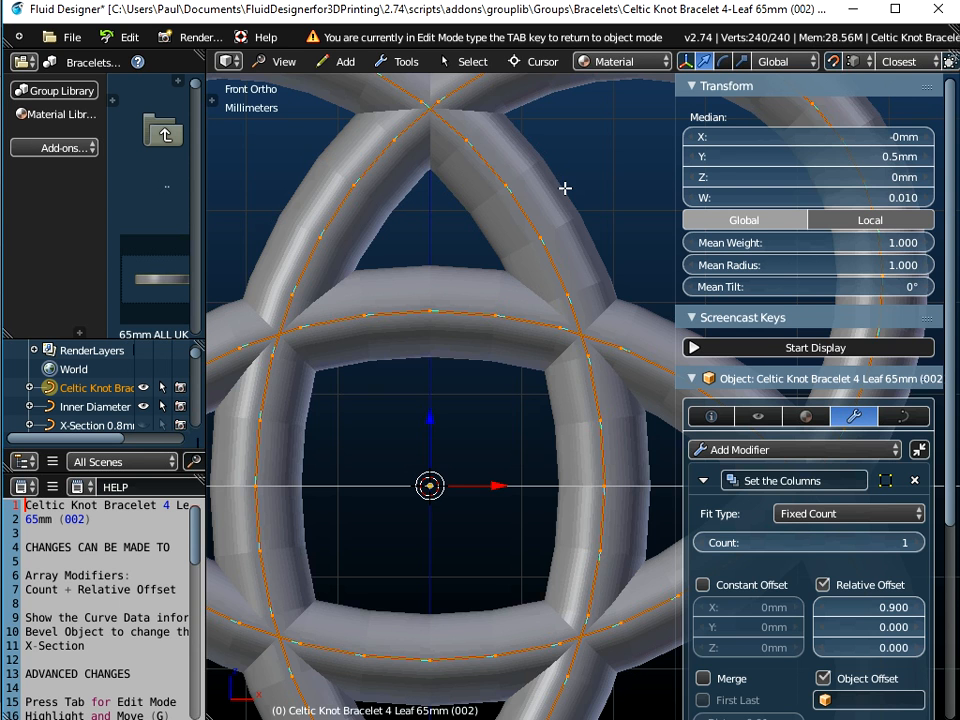
Set the knot curve's spline type to NURBS
scroll(566, 189, "up", 4)
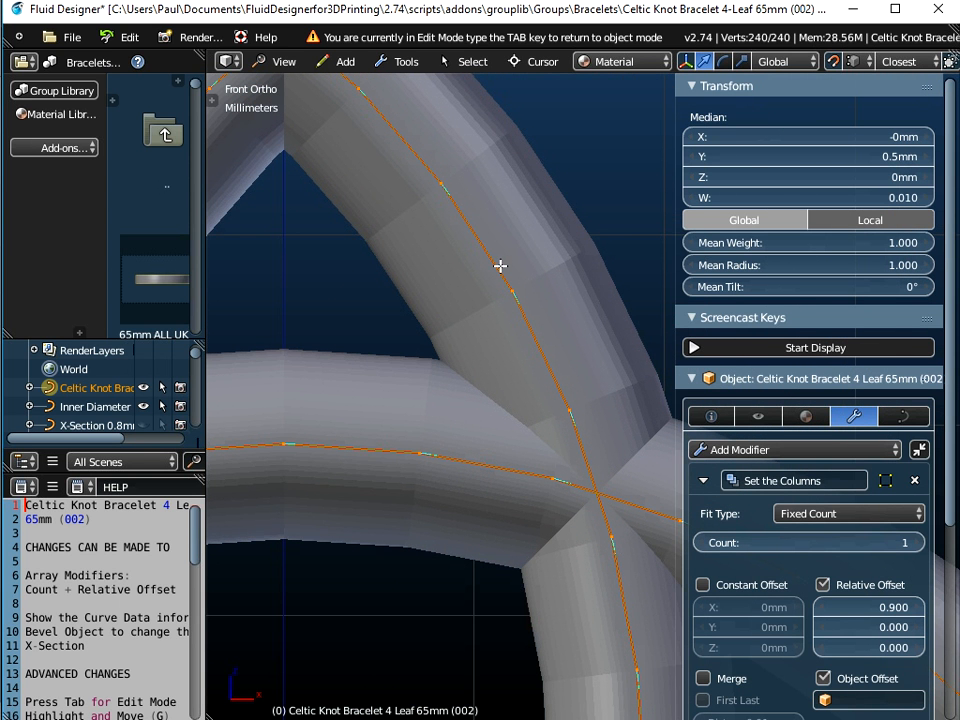
key("space")
key("Return")
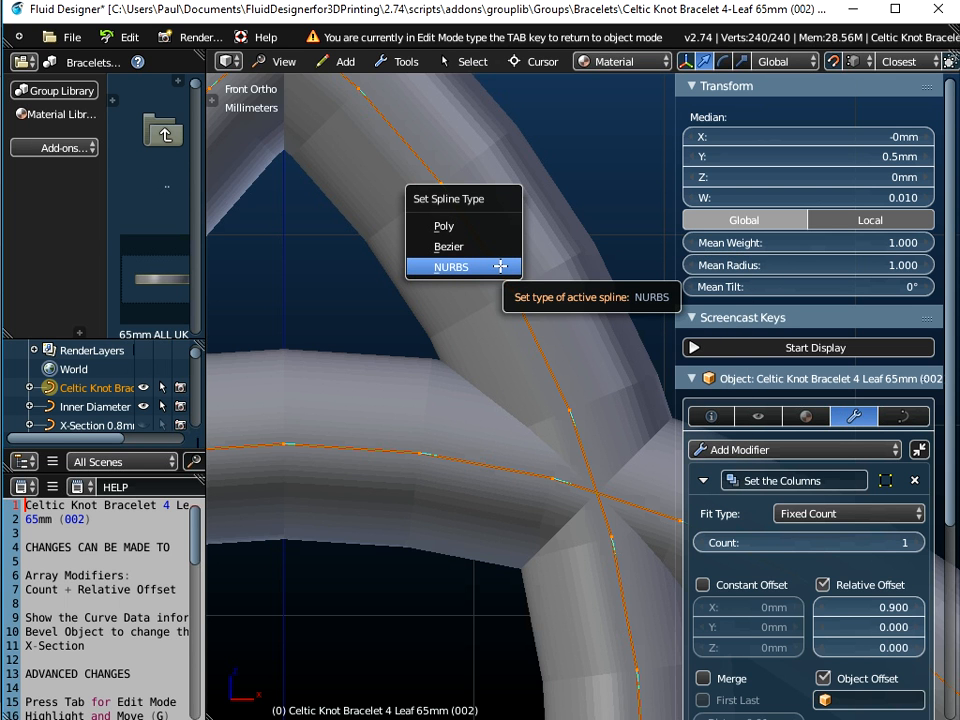
left_click(500, 266)
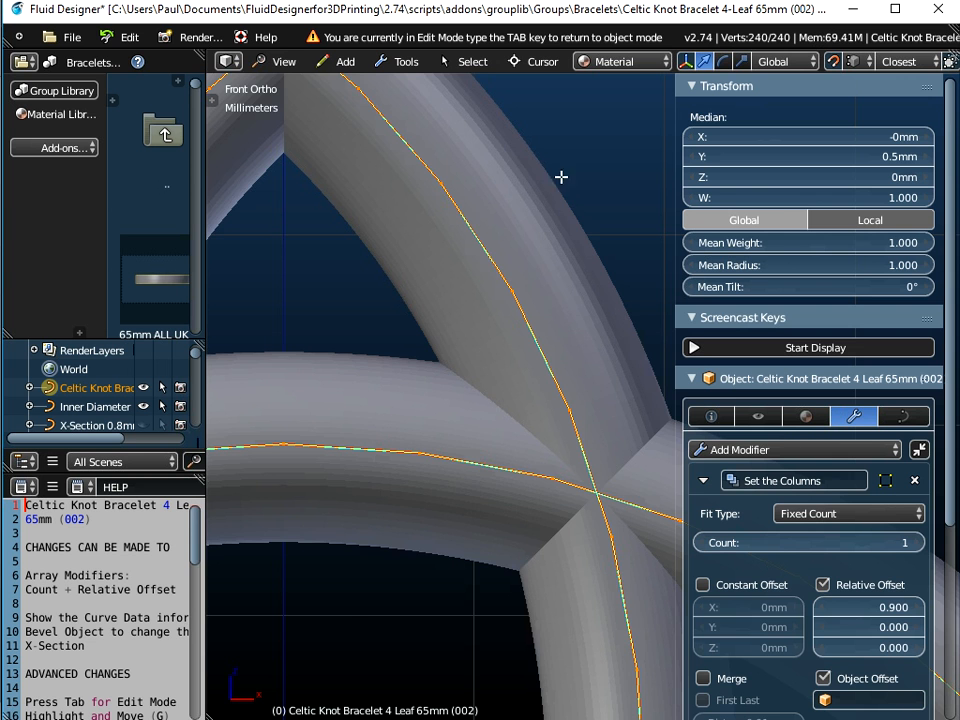
Return to object mode and set the columns array count to 14
scroll(556, 176, "down", 2)
scroll(583, 231, "down", 5)
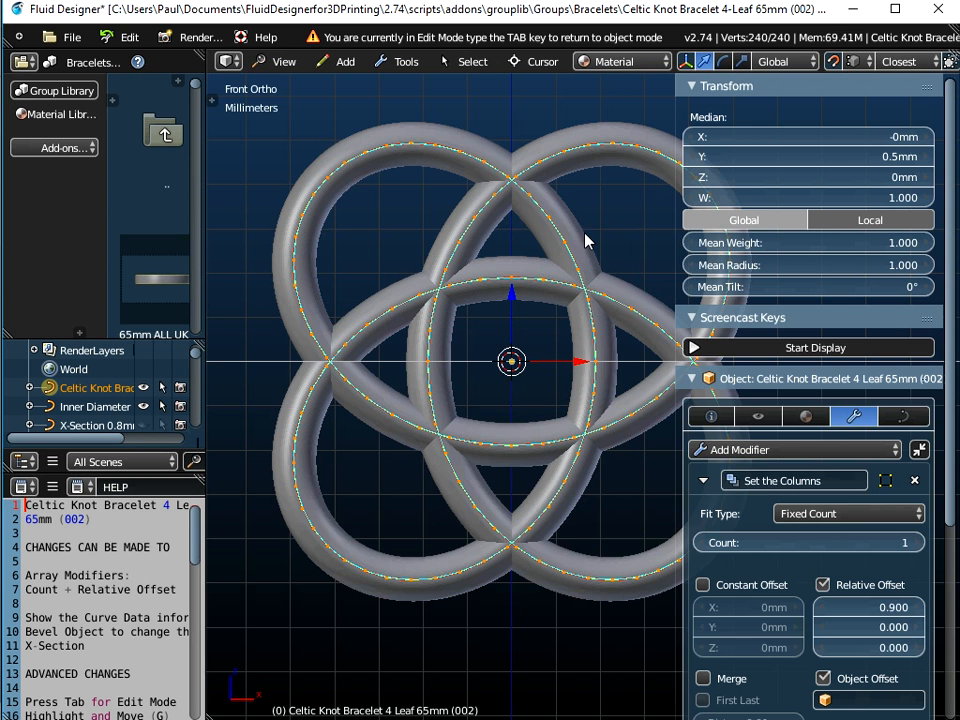
key("Tab")
scroll(557, 273, "down", 3)
scroll(557, 273, "down", 3)
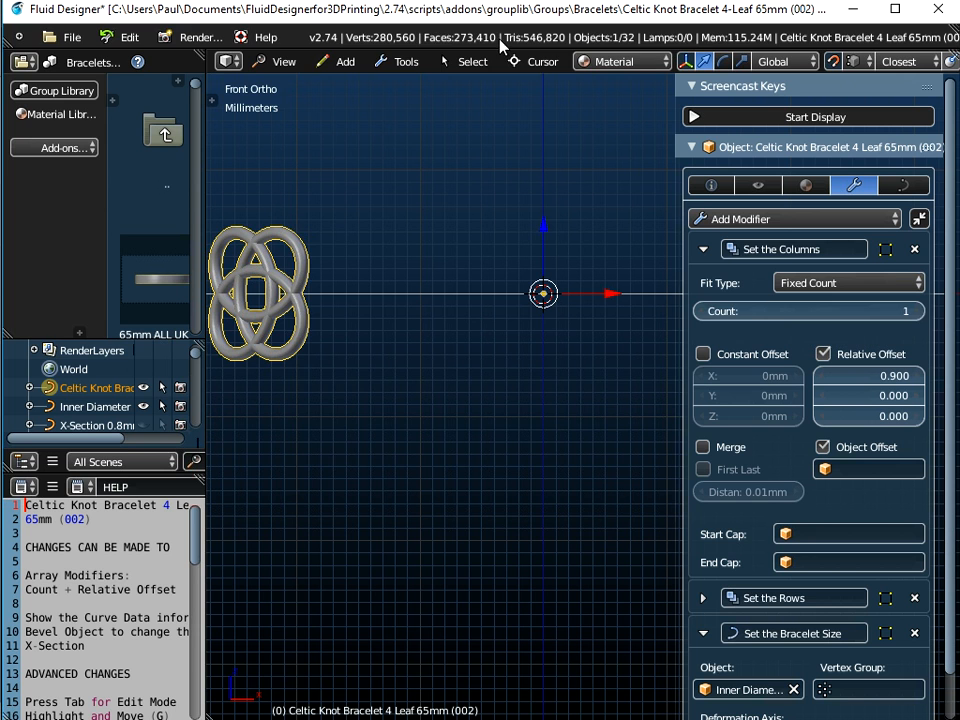
left_click(884, 313)
type("14")
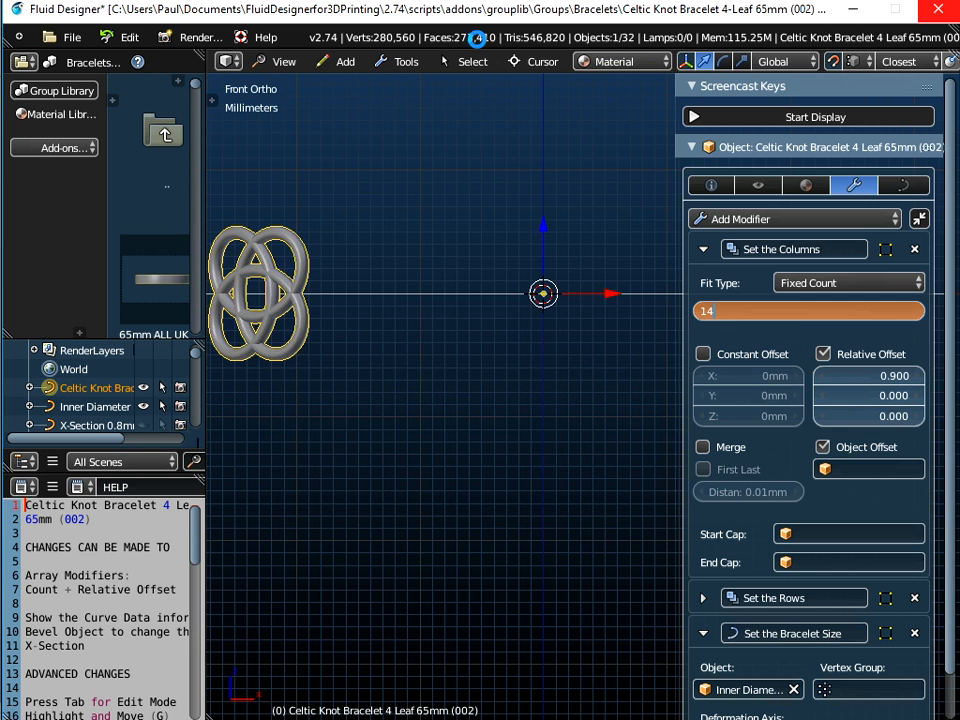
key("Return")
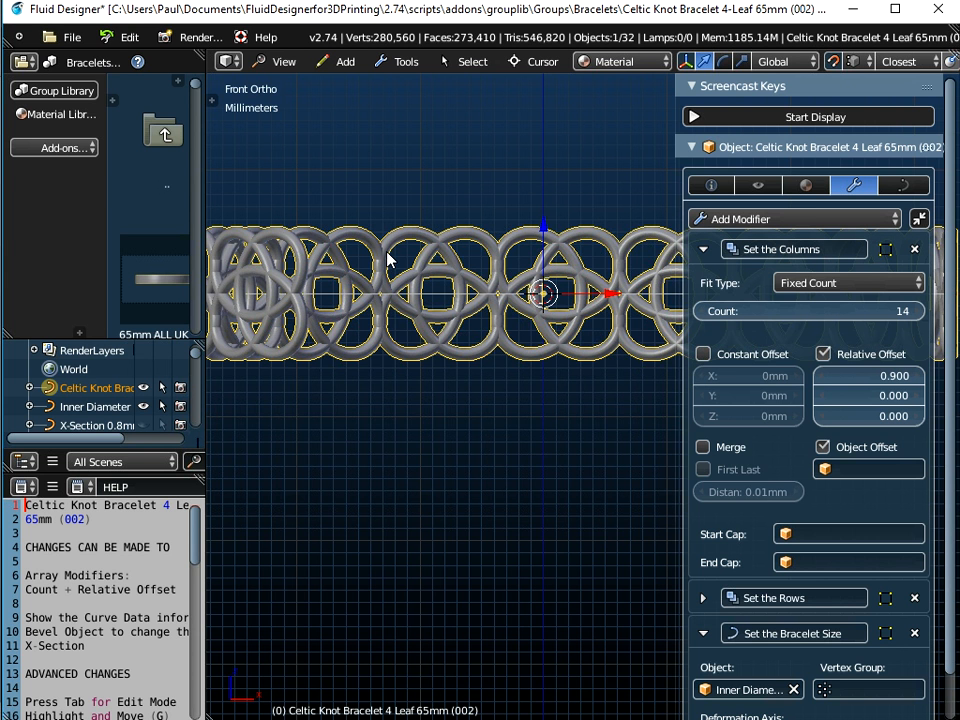
Examine the smoothed bracelet chain at different zoom levels
scroll(390, 260, "up", 1)
scroll(388, 258, "up", 1)
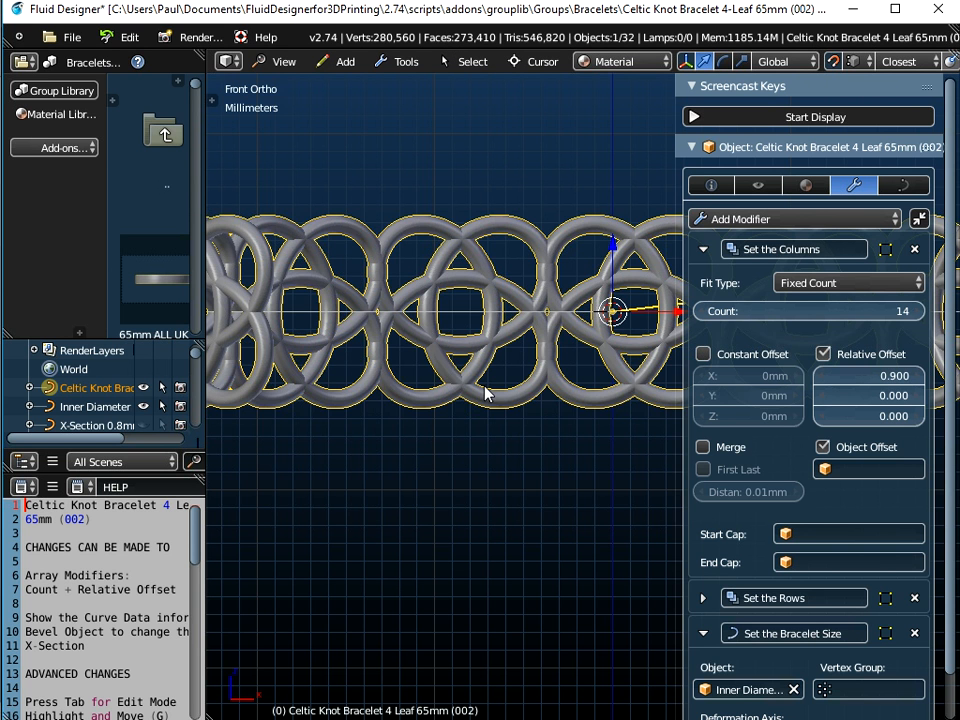
scroll(453, 328, "down", 1)
scroll(452, 328, "down", 1)
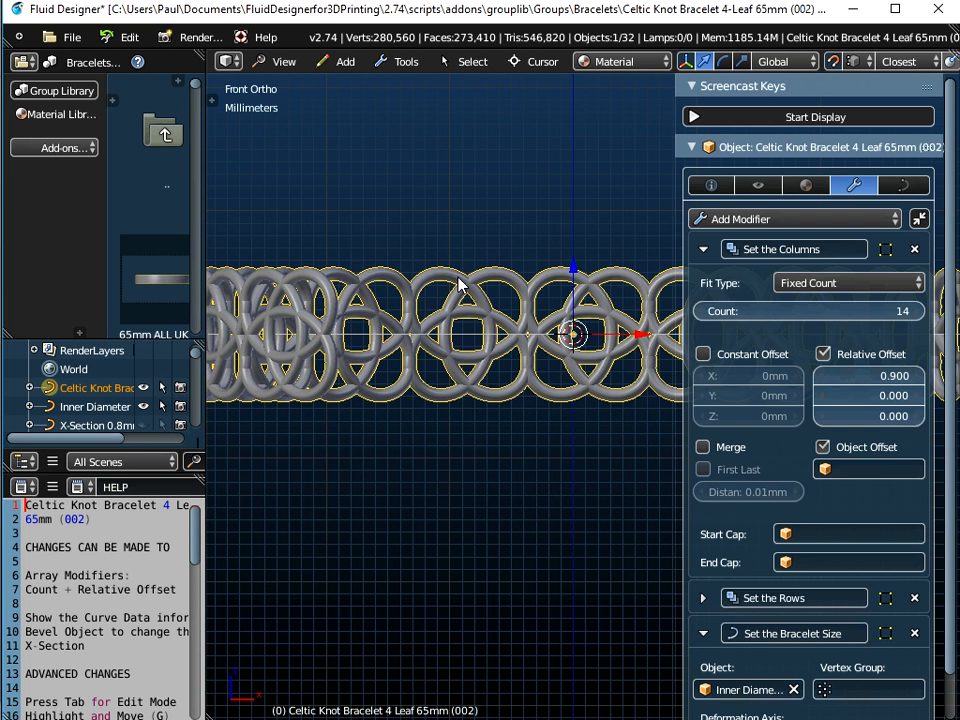
scroll(447, 284, "up", 1)
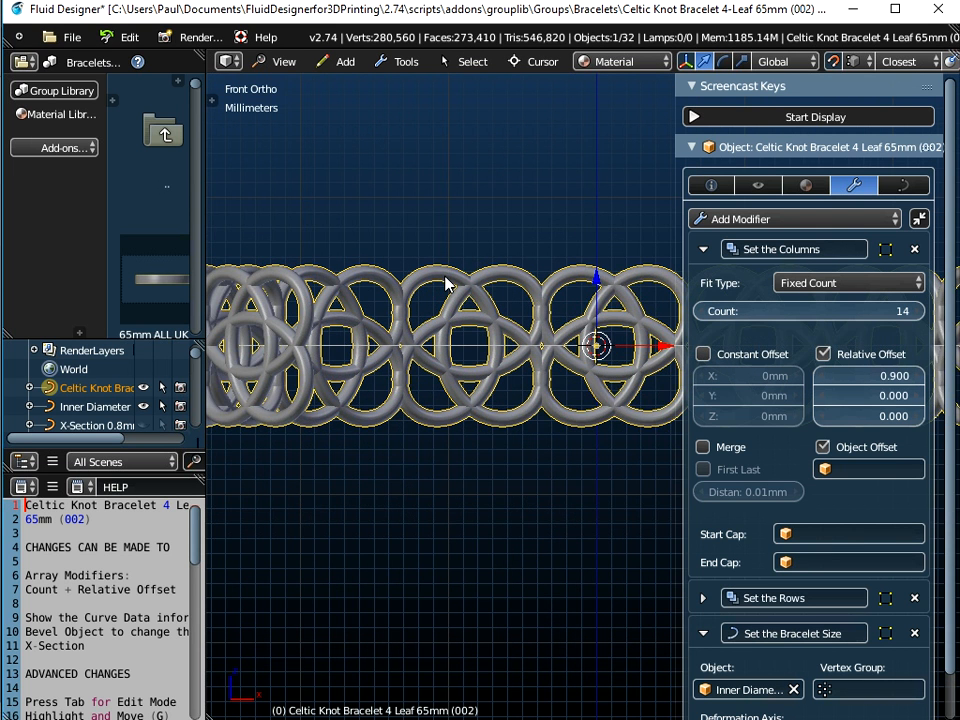
scroll(447, 284, "up", 1)
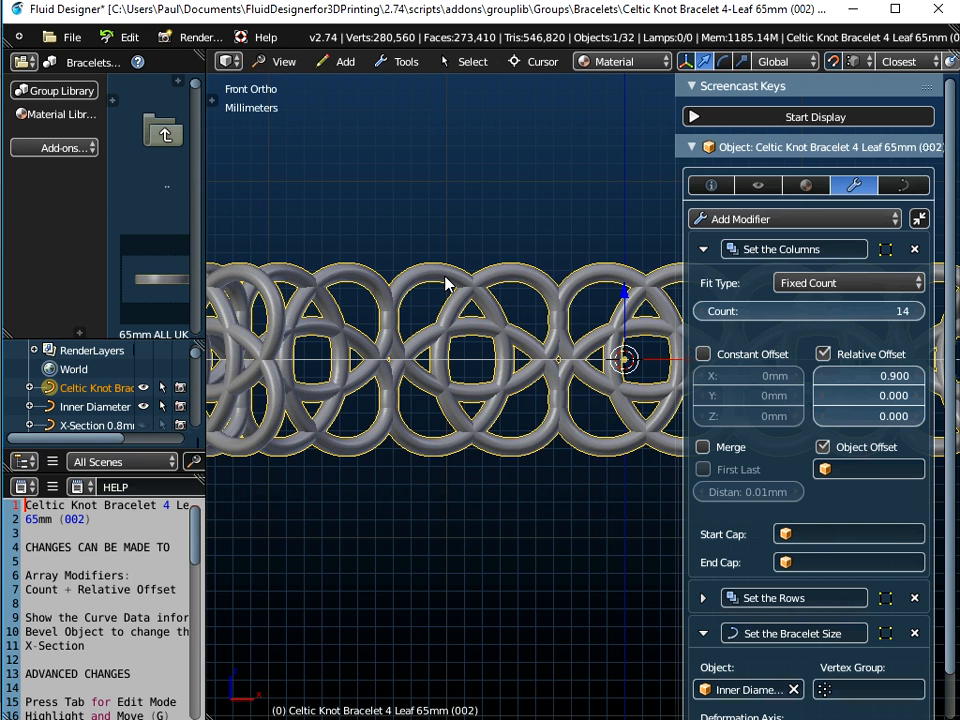
scroll(447, 284, "up", 1)
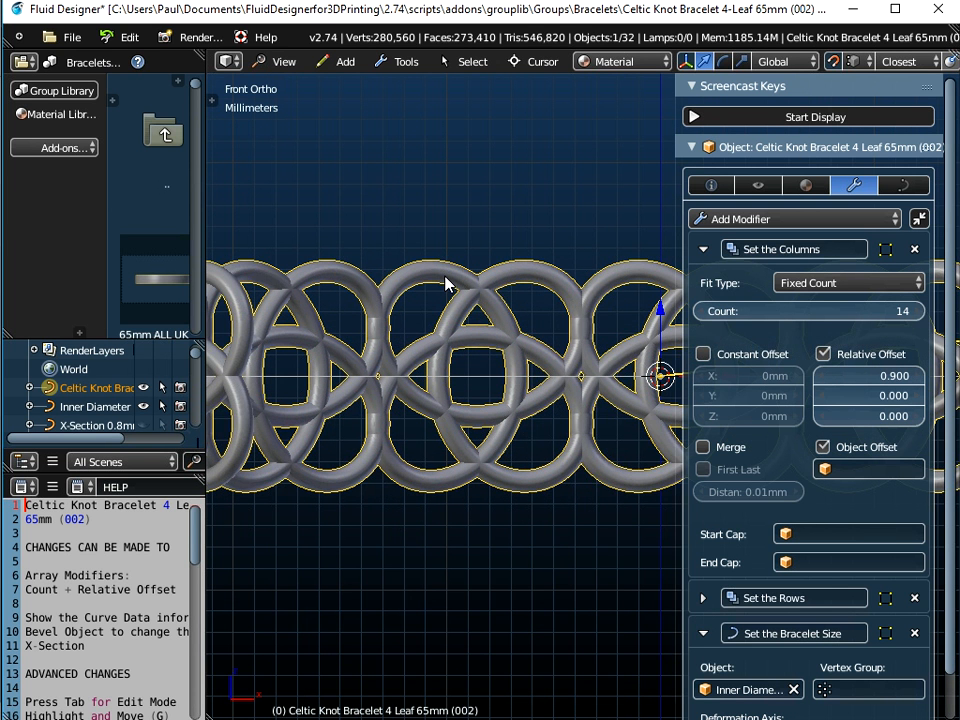
scroll(447, 284, "up", 2)
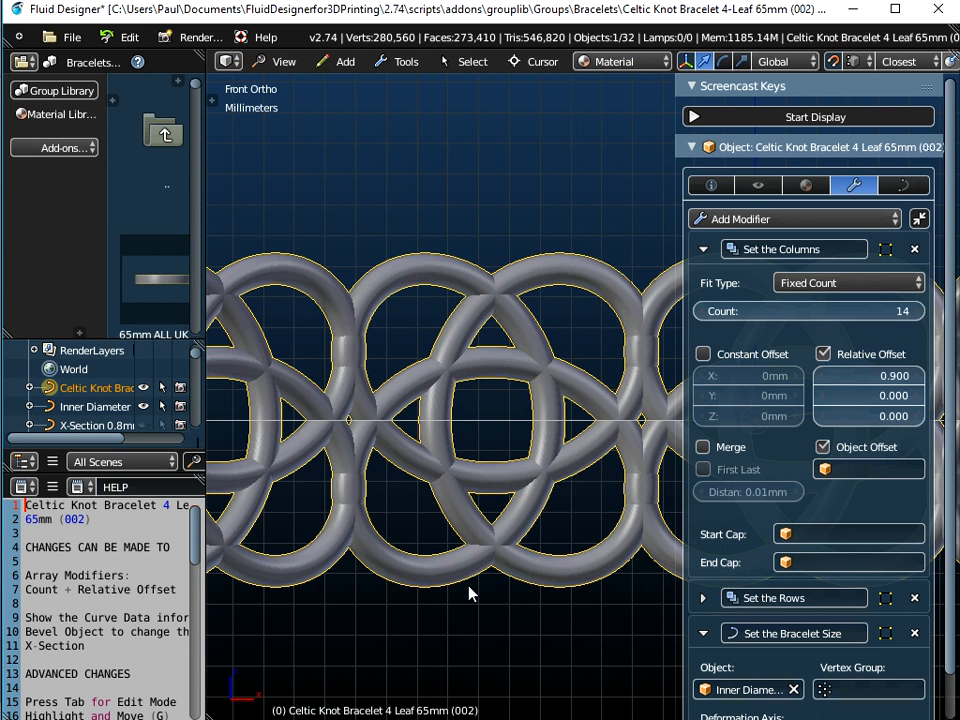
Start a new file by reloading the start-up file, discarding the current bracelet
left_click(72, 40)
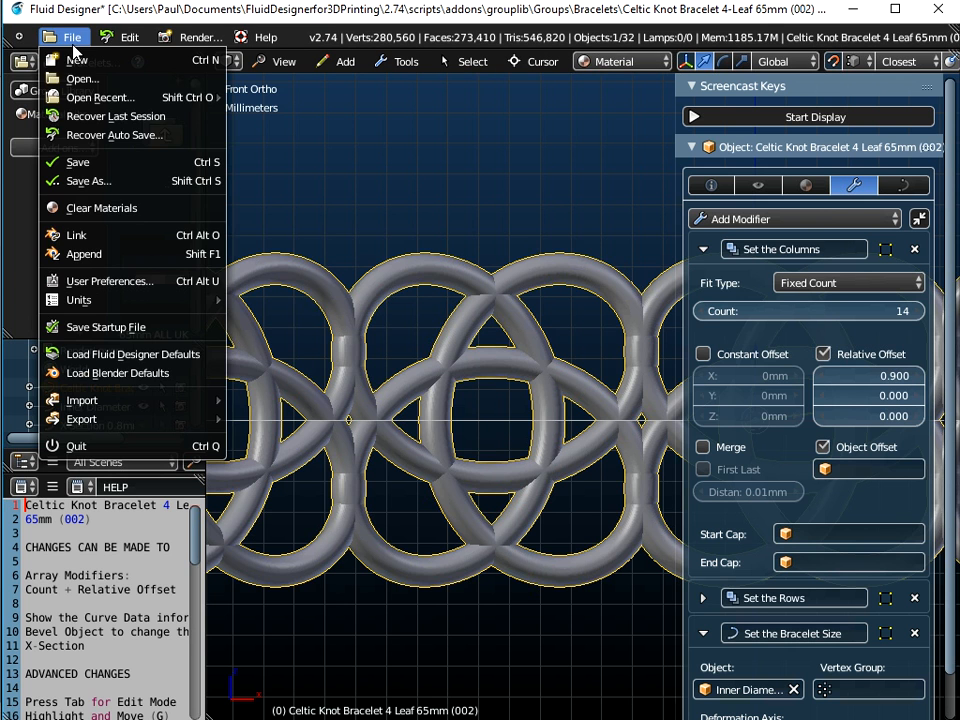
left_click(66, 60)
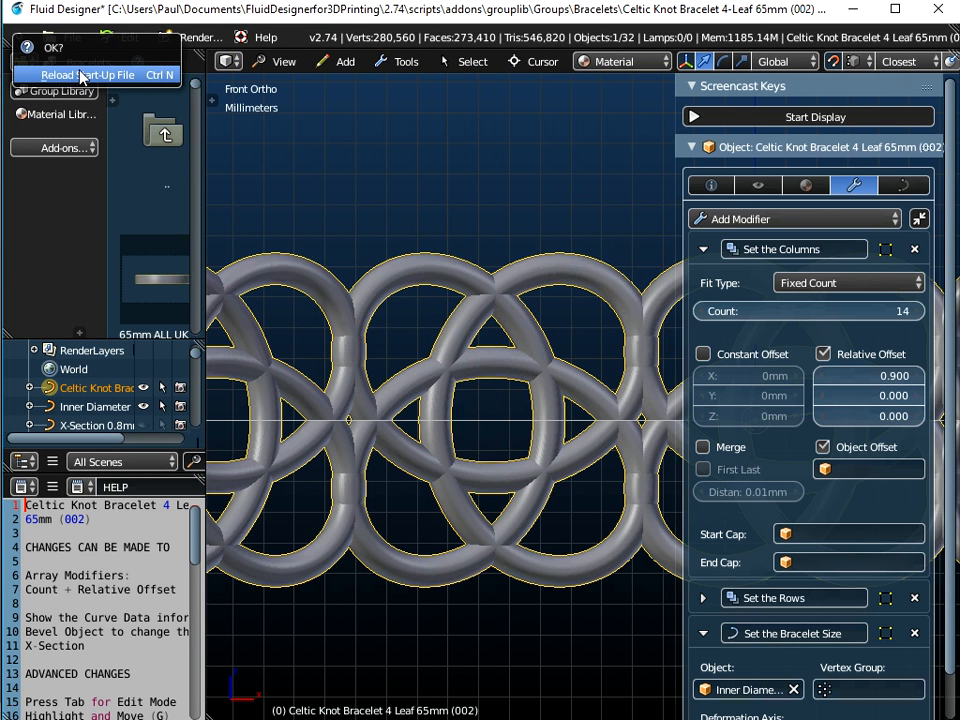
left_click(82, 75)
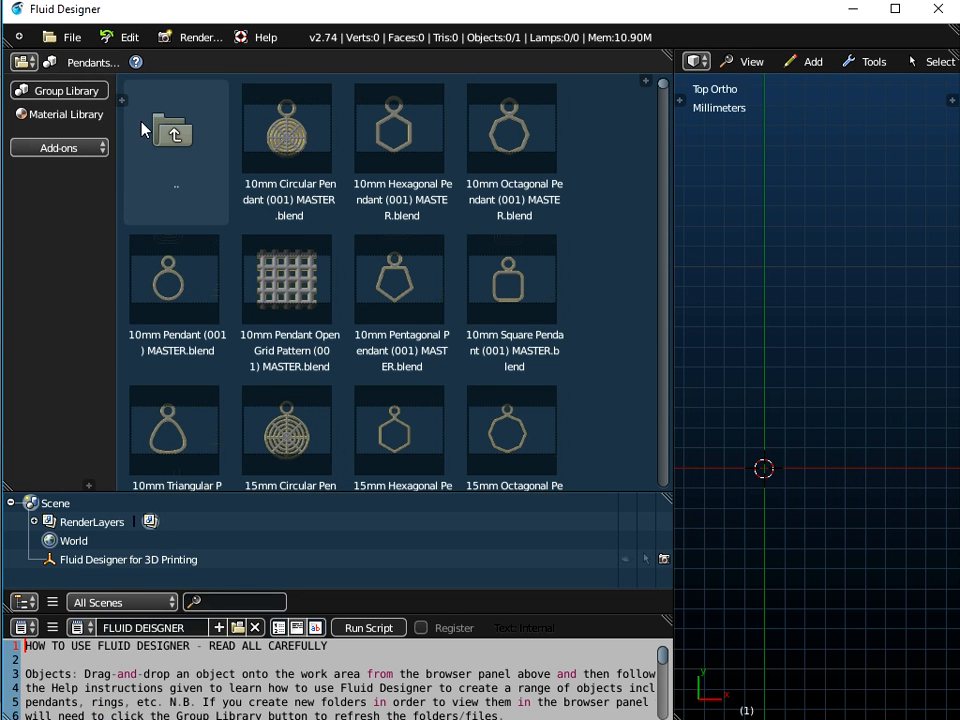
Open the Harrington Font - b template from the Patterns - Alphabet Harrington Font library
left_click(93, 63)
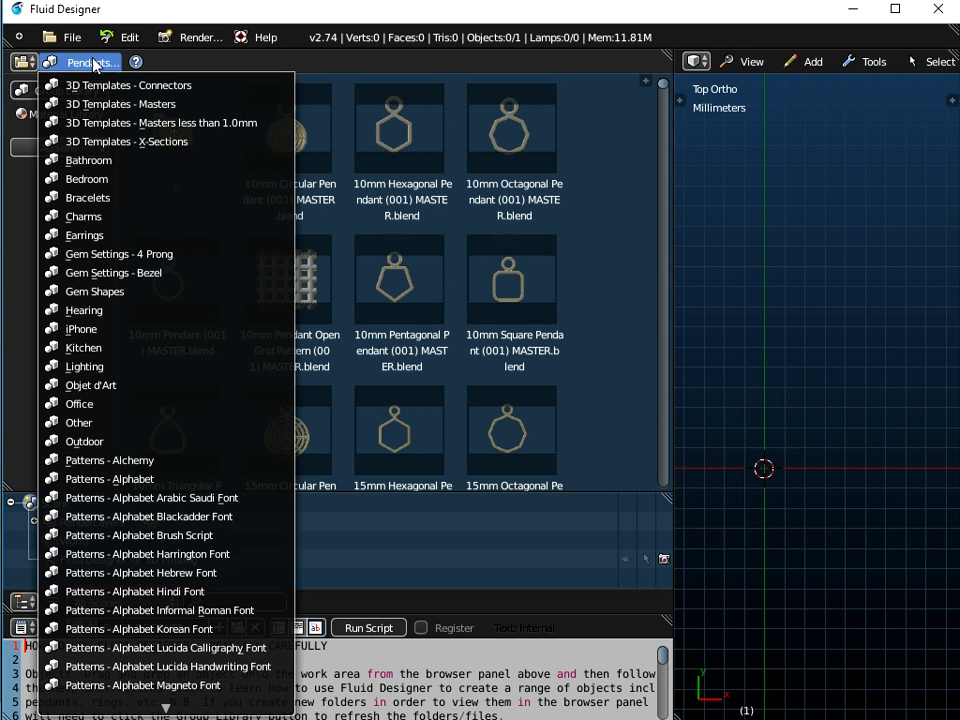
left_click(137, 562)
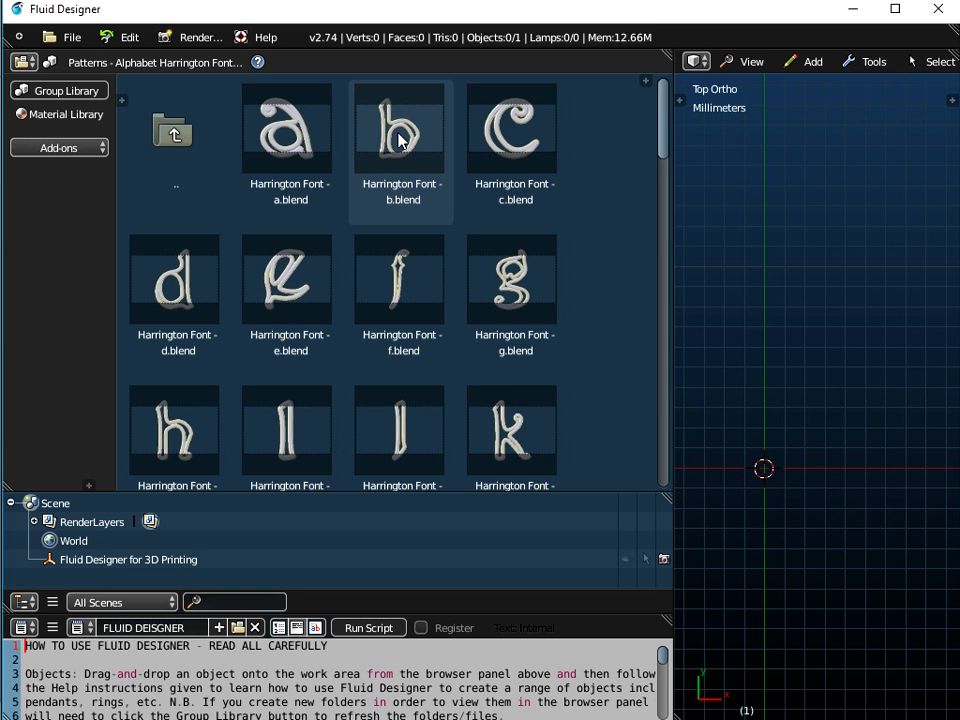
left_click_drag(398, 140, 712, 268)
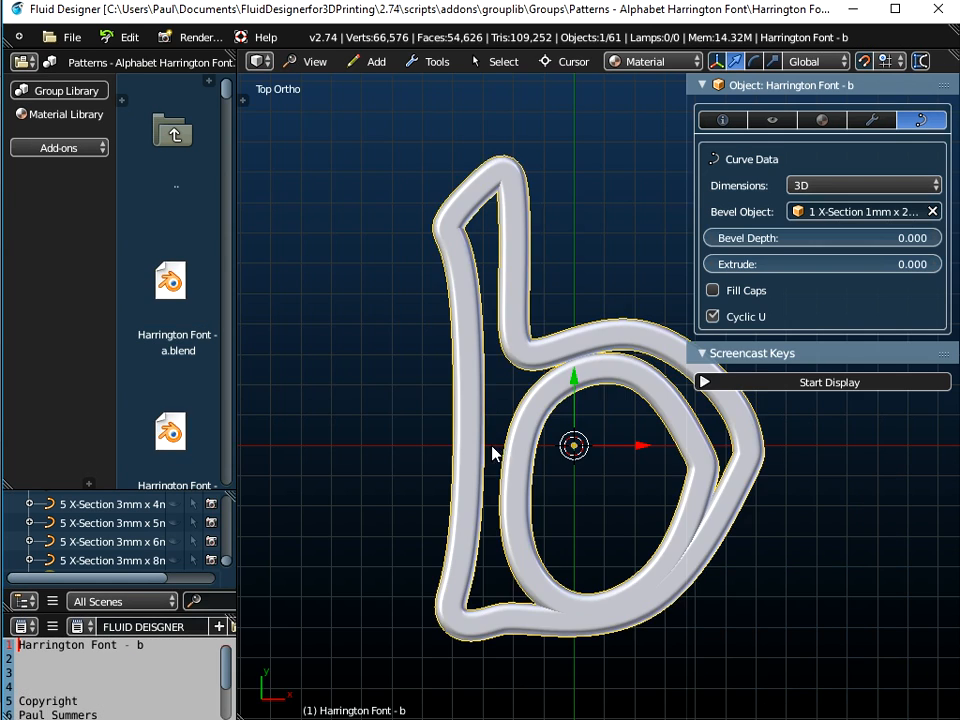
middle_click_drag(491, 453, 430, 410)
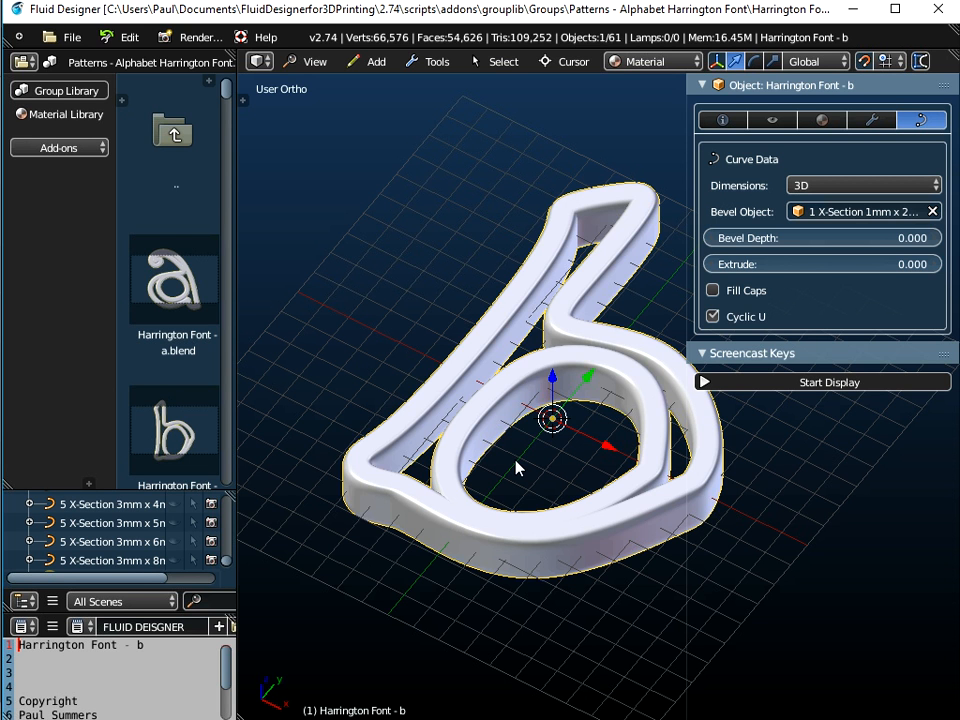
Reopen the recent file Celtic Knot Bracelet 4-Leaf 65mm (002) MASTER.blend and inspect its chain up close
left_click(70, 37)
mouse_move(80, 100)
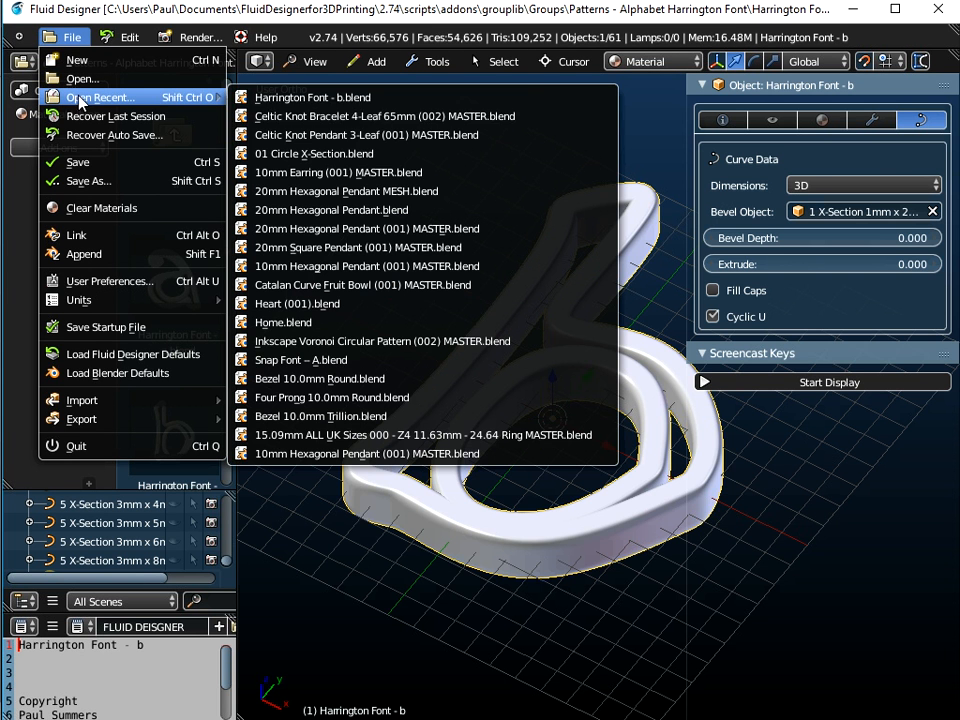
left_click(315, 117)
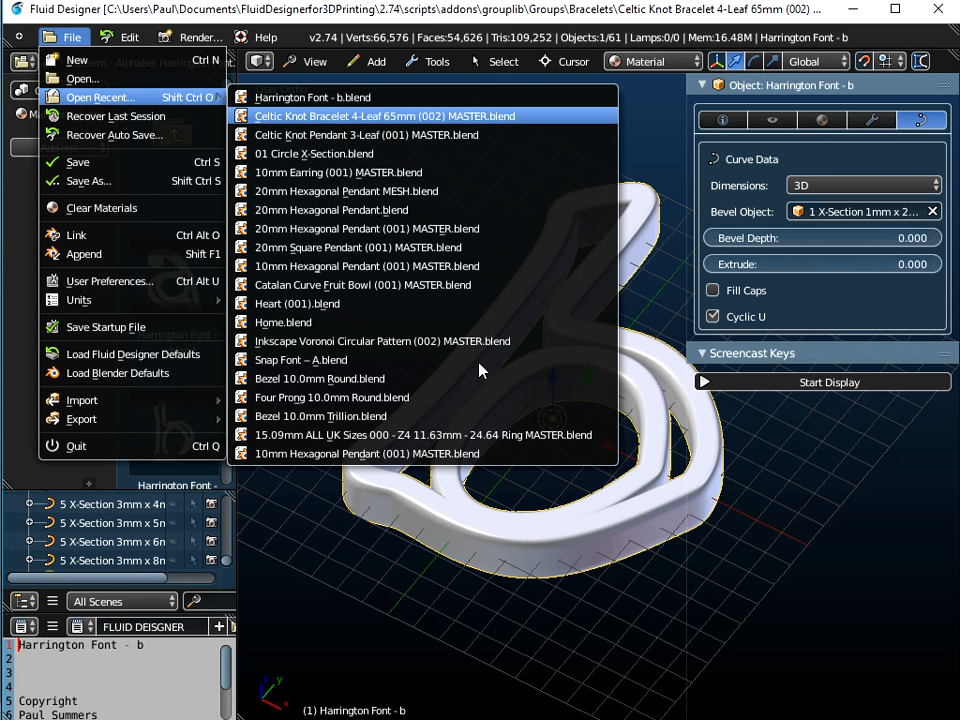
scroll(433, 362, "up", 10)
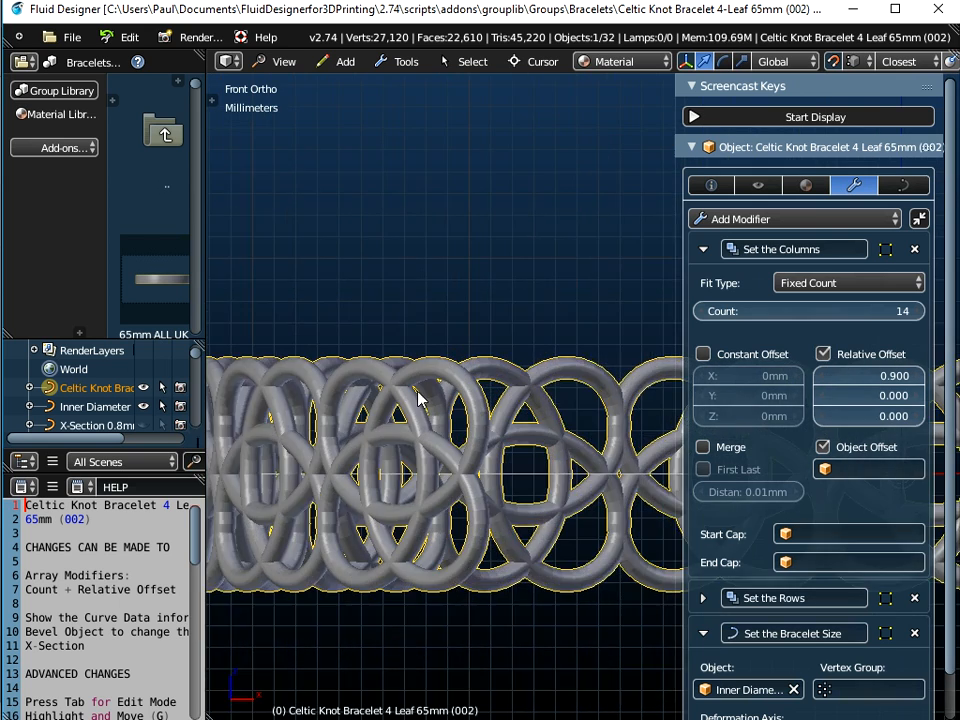
scroll(555, 443, "up", 2)
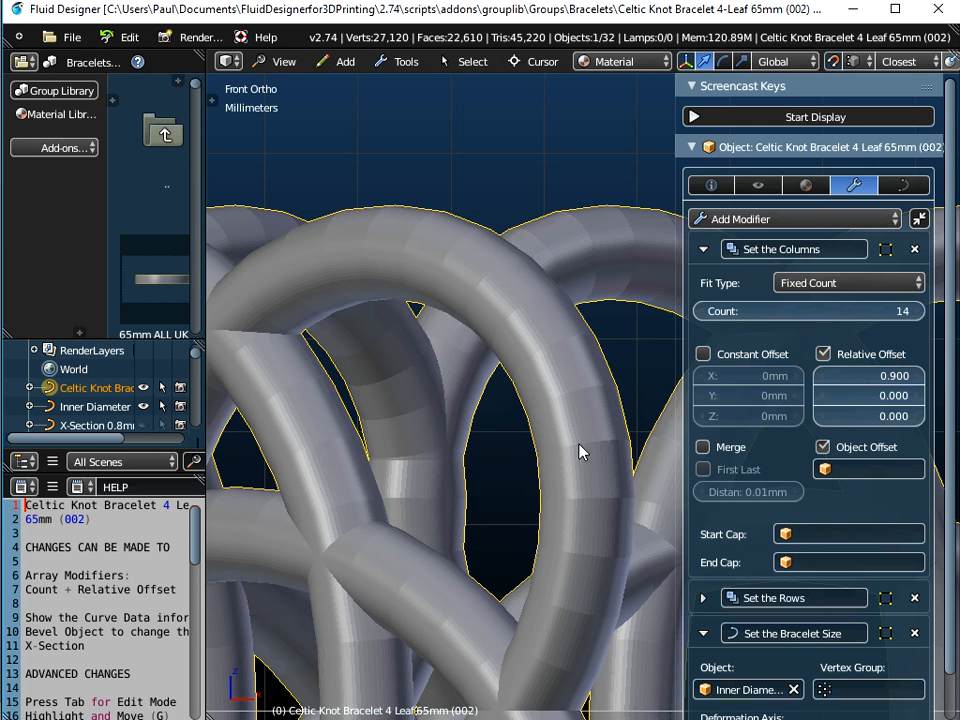
scroll(586, 437, "down", 2)
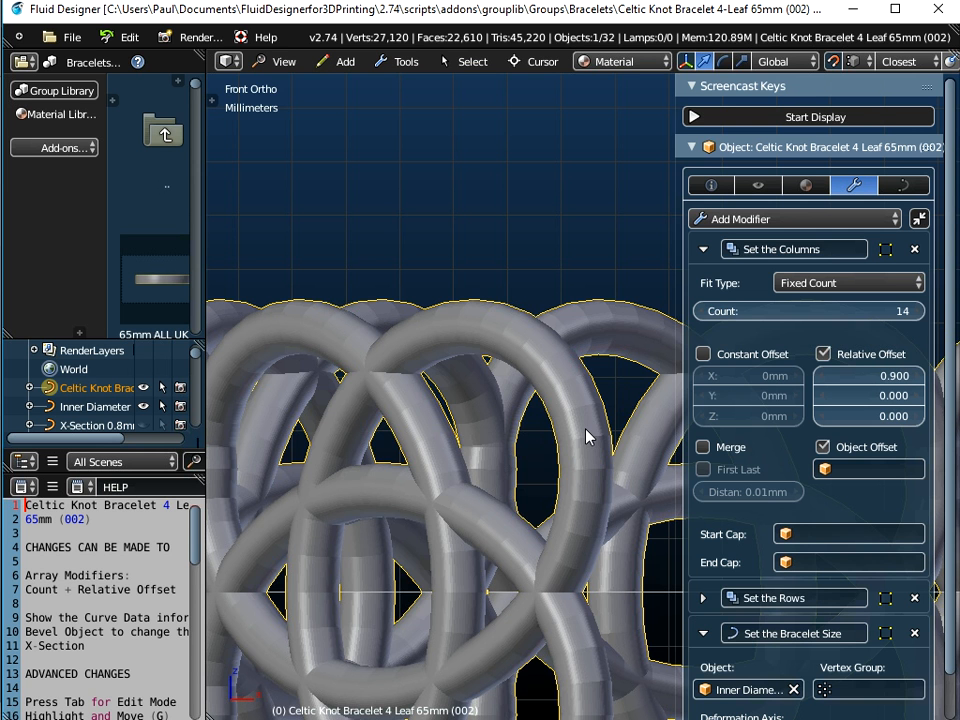
scroll(586, 437, "up", 4)
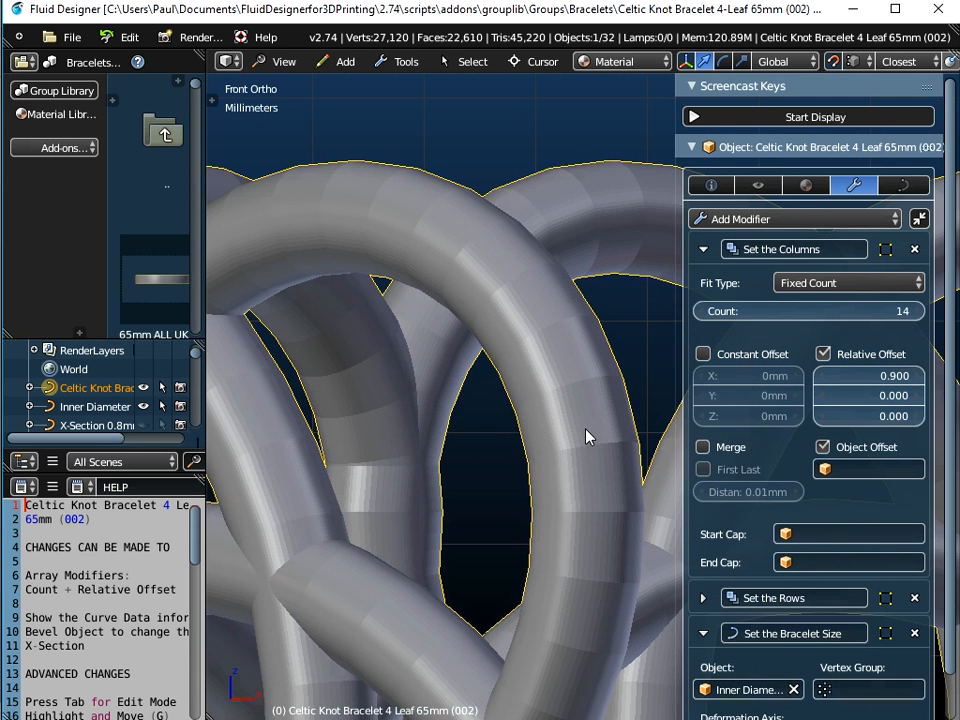